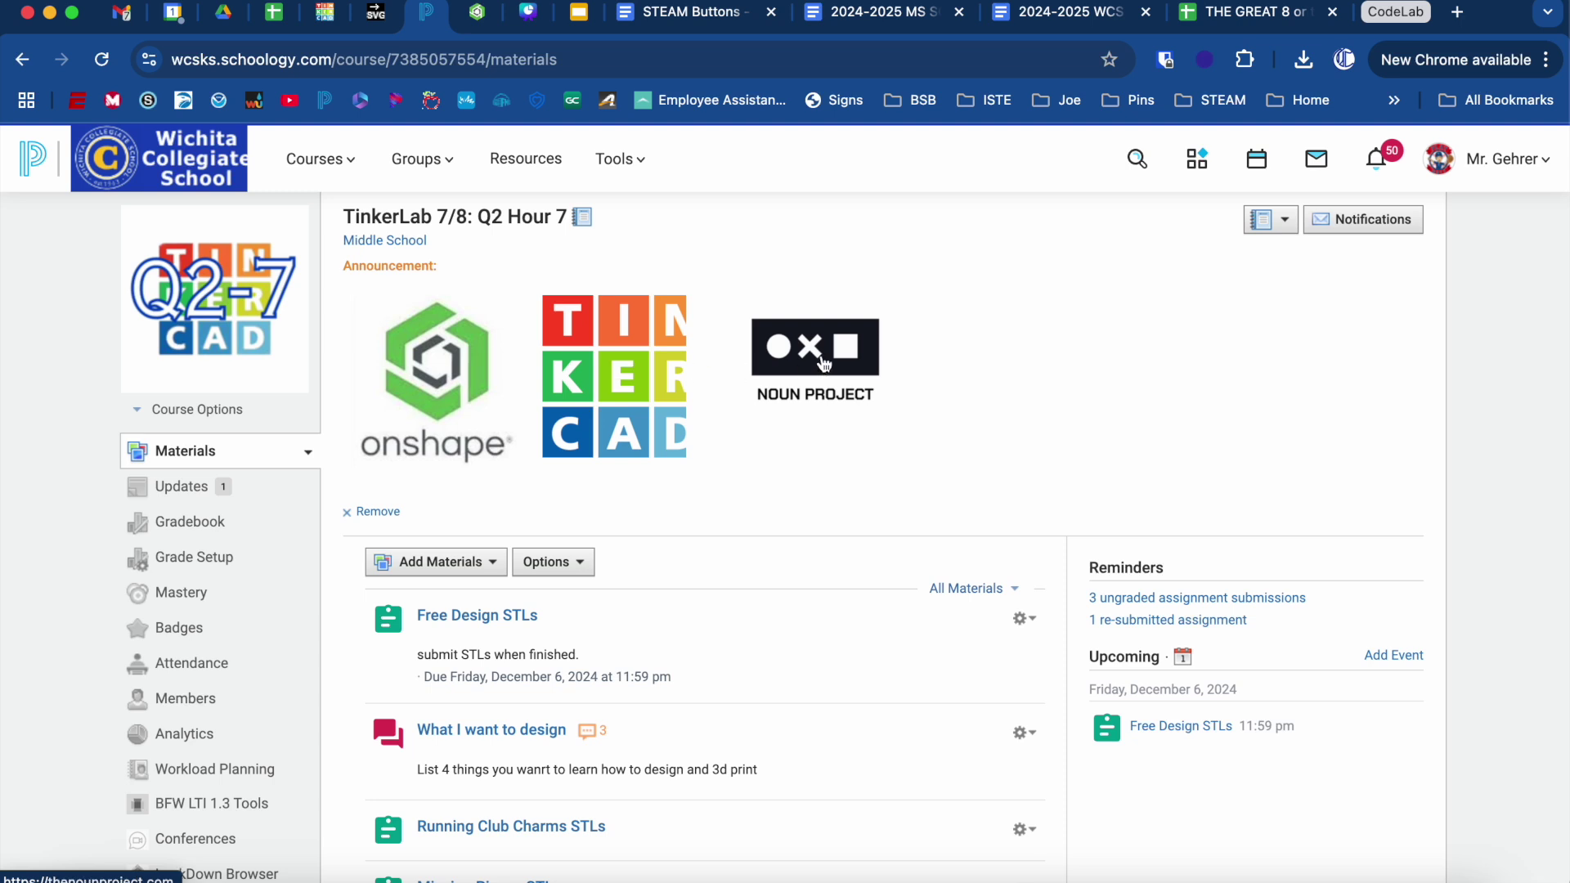
Step: Open the Noun Project site from the course page and search its icons for "spaceship"
click(824, 363)
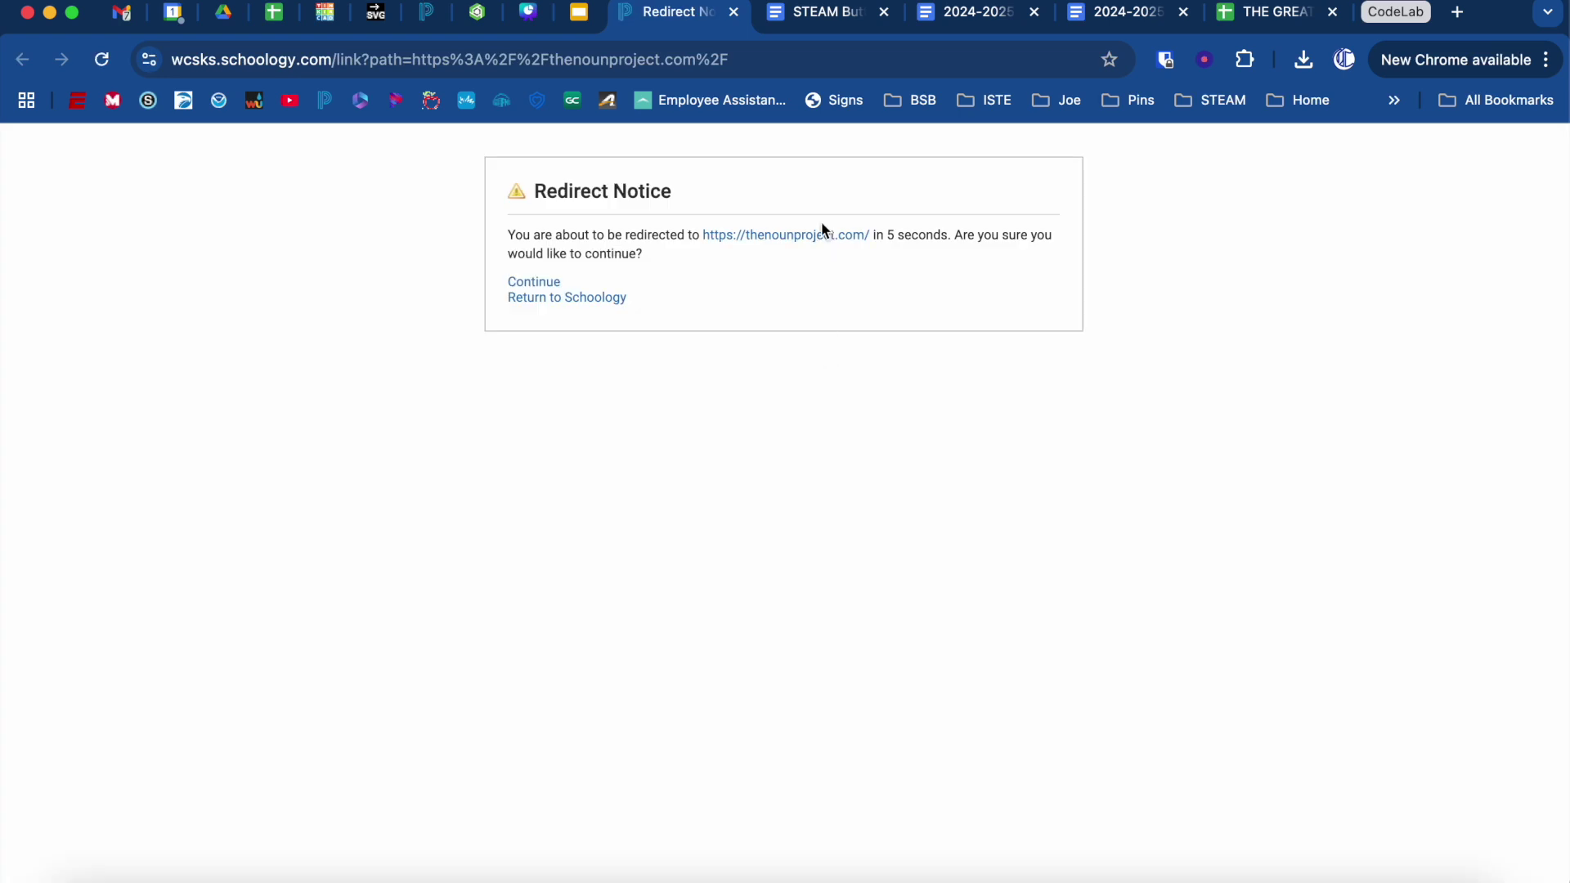
click(823, 238)
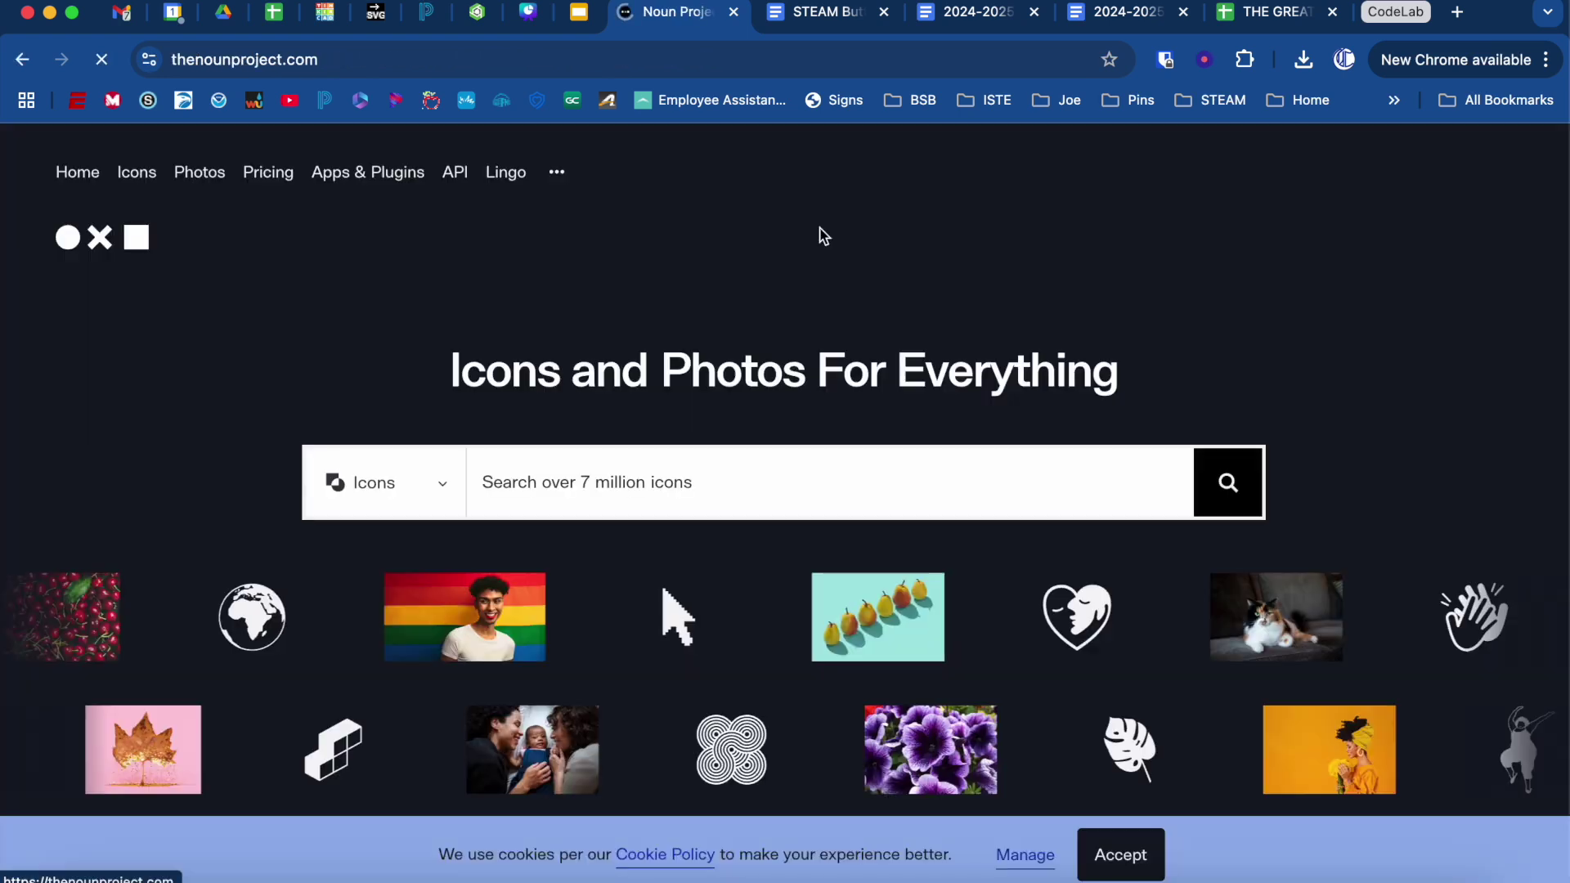
click(752, 482)
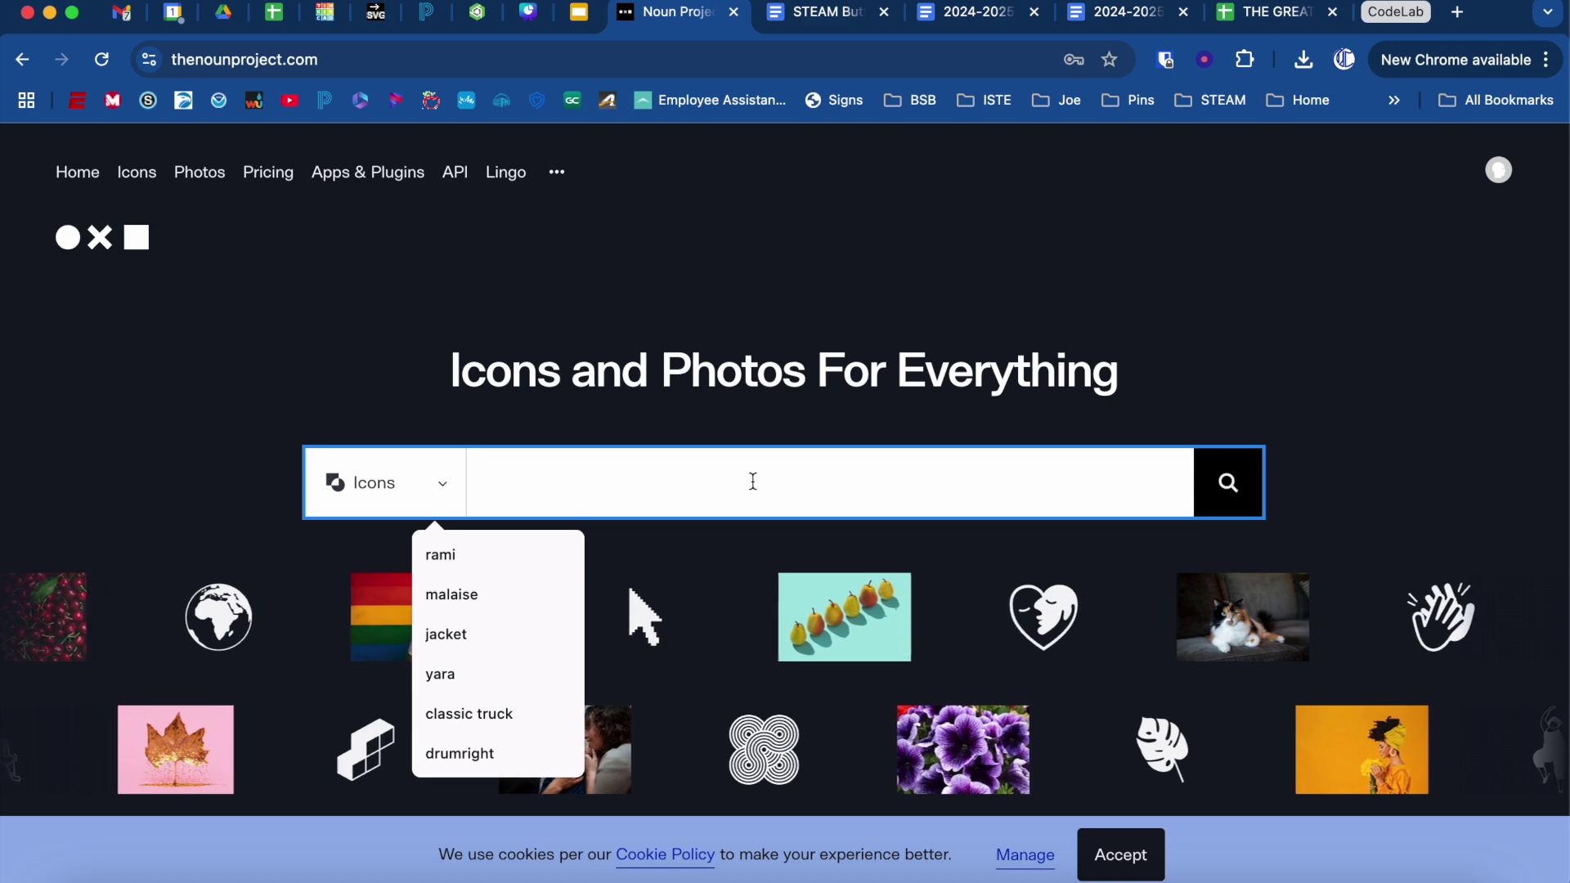
text(spaceship)
key(Return)
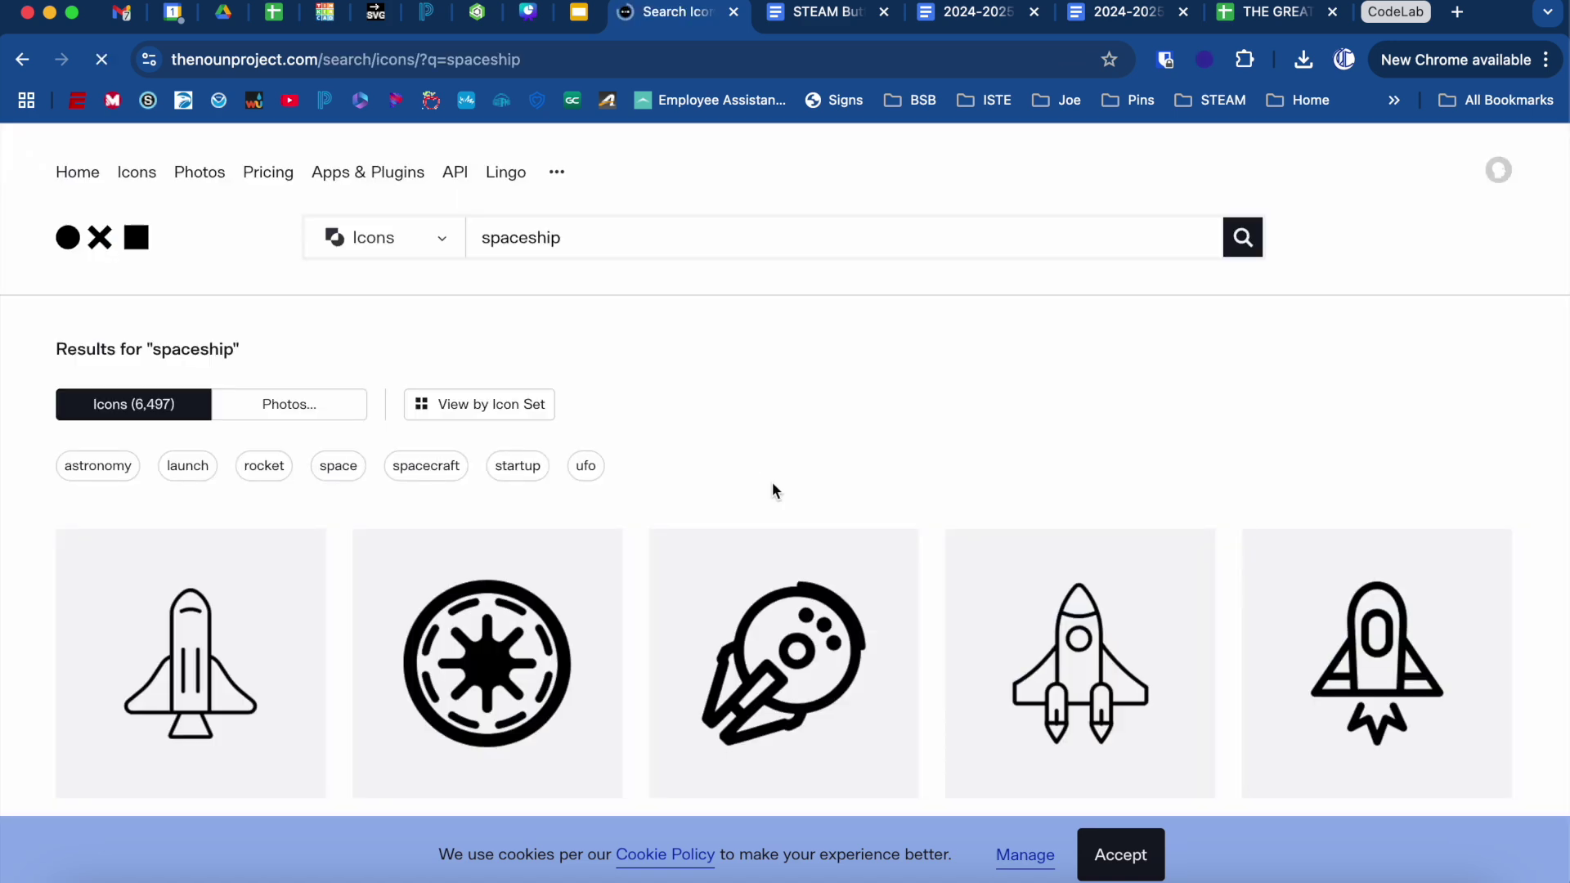
Step: Open the winged spaceship icon from the results and download it as SVG under the free "Attribution required" option
scroll(929, 418, down, 6)
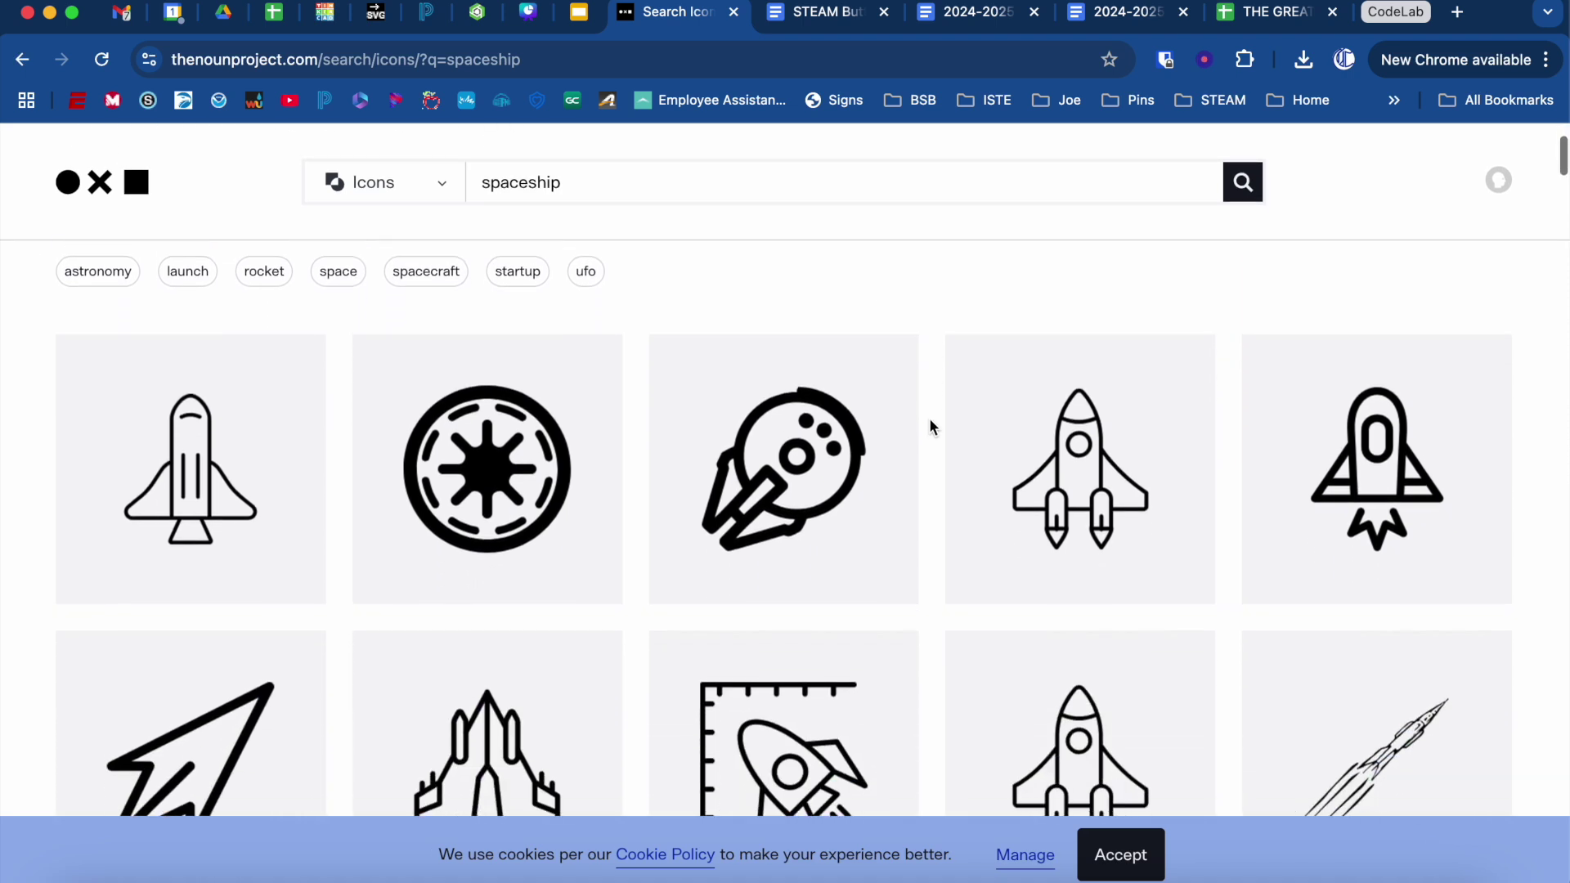
scroll(929, 418, down, 10)
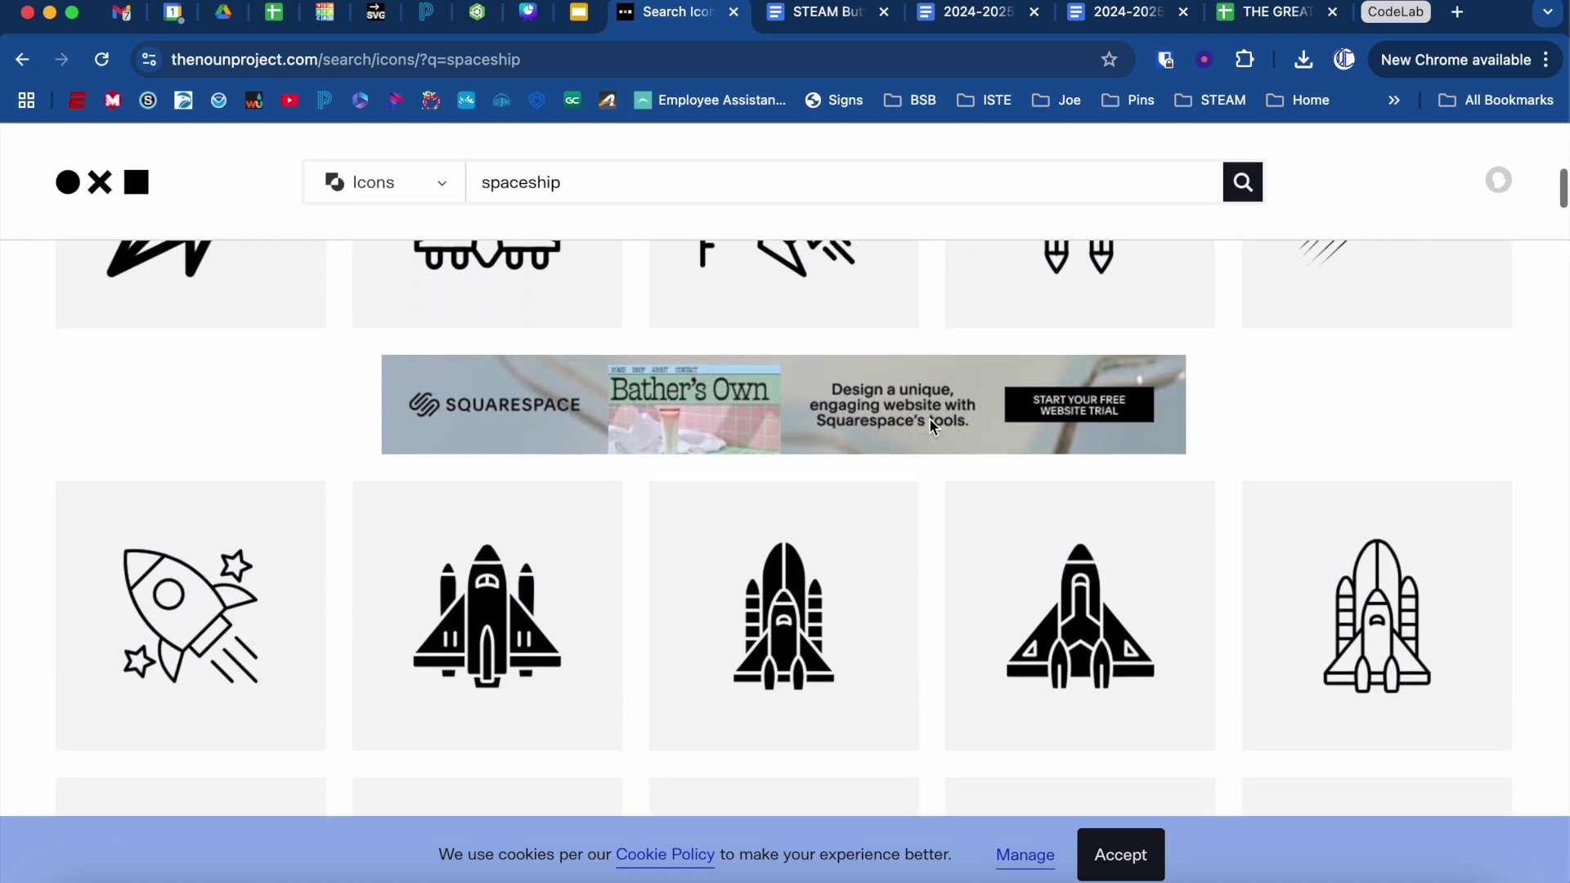
scroll(929, 427, down, 2)
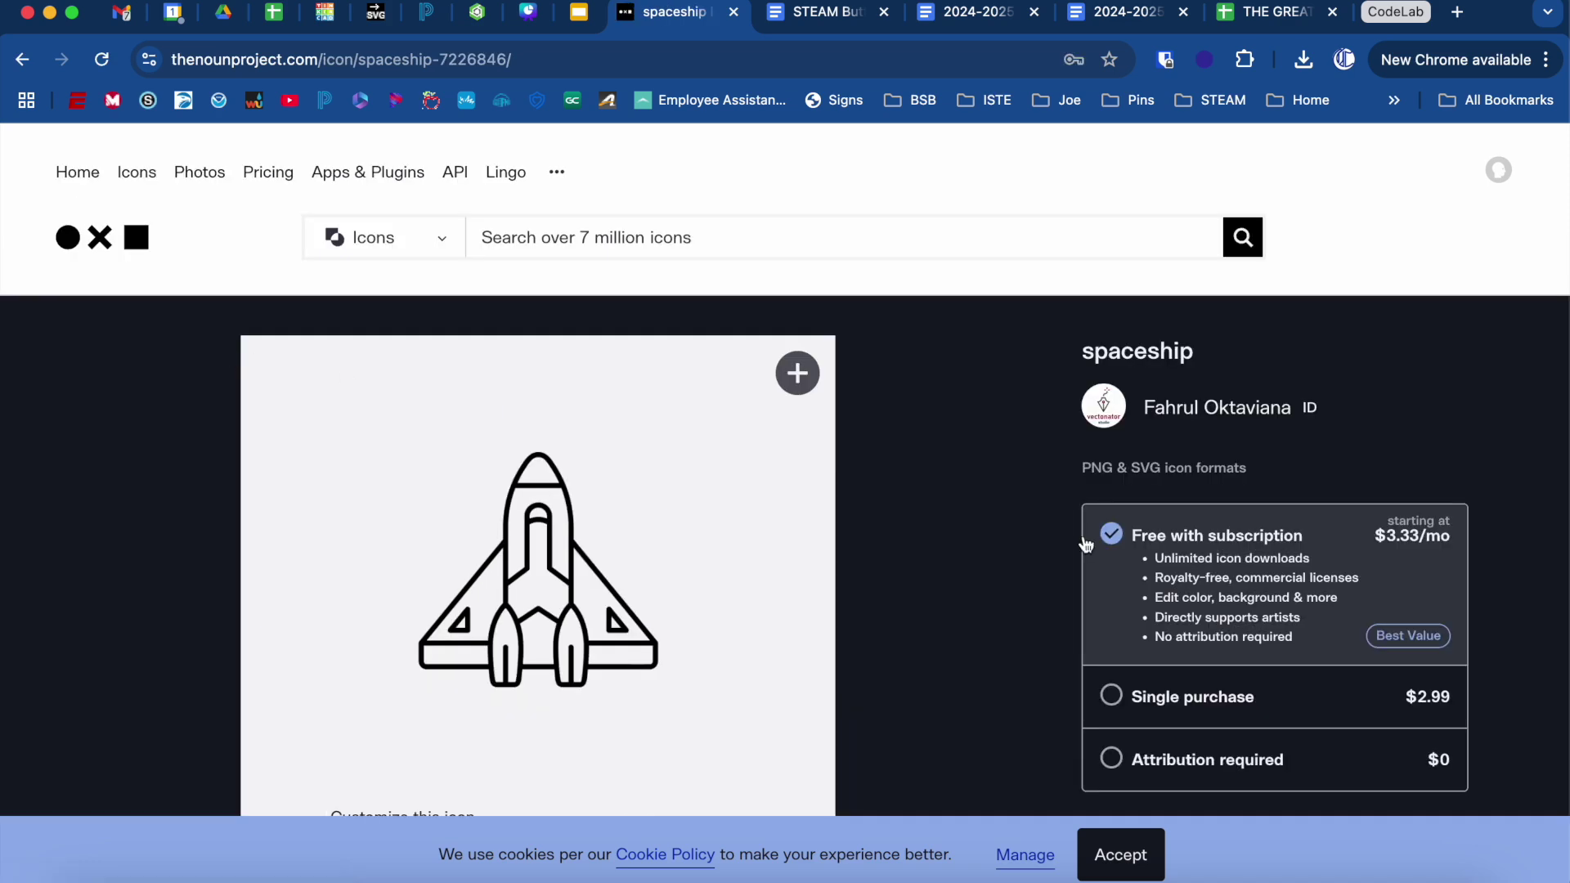
scroll(1096, 539, down, 2)
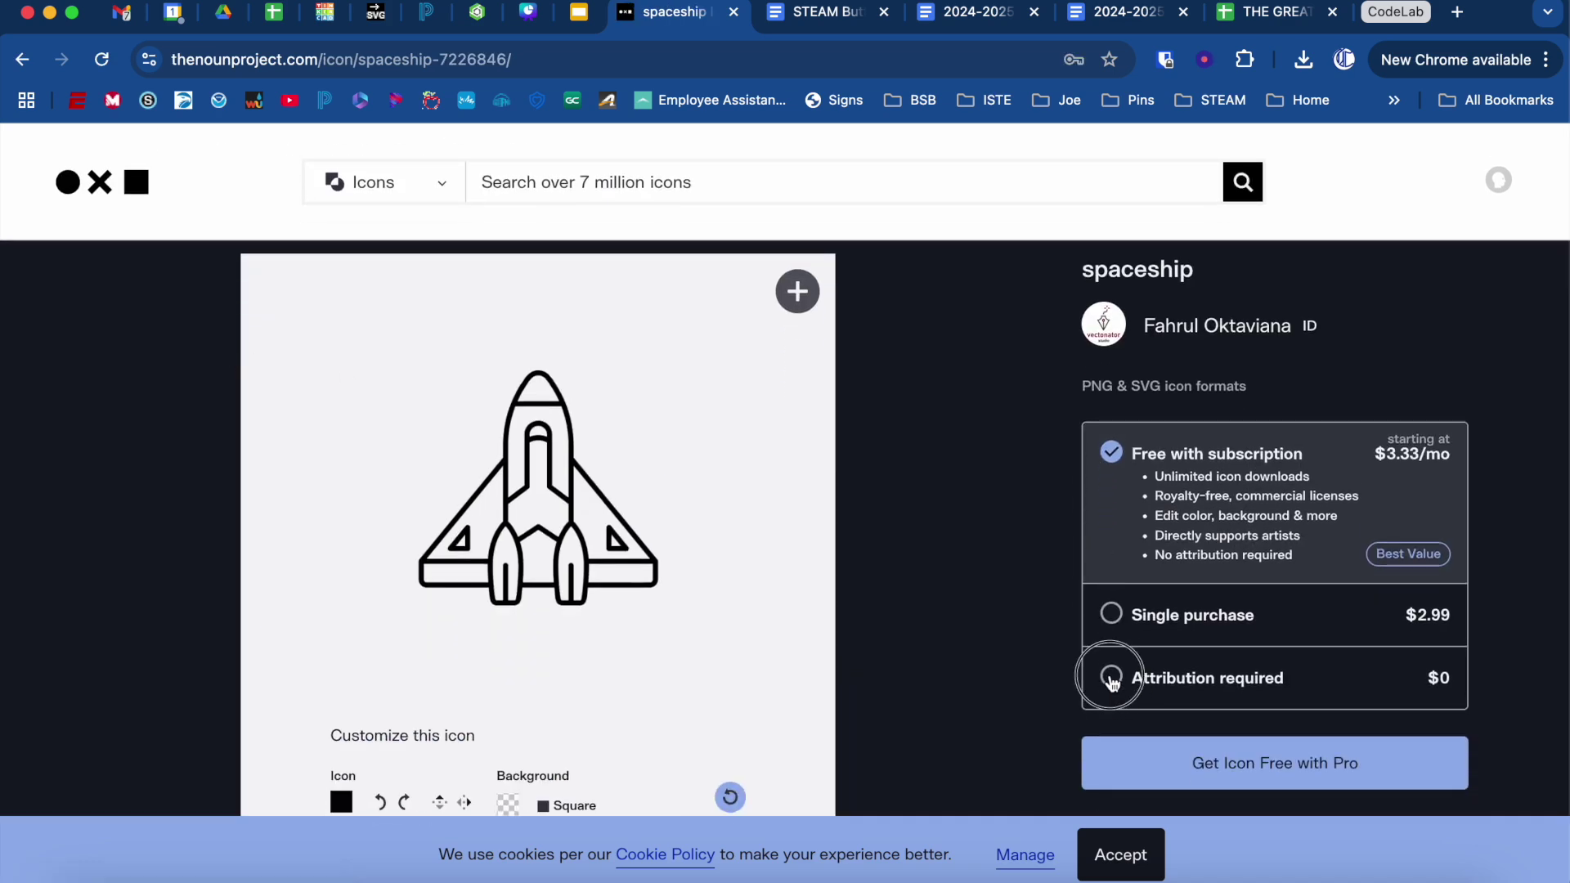
click(1111, 678)
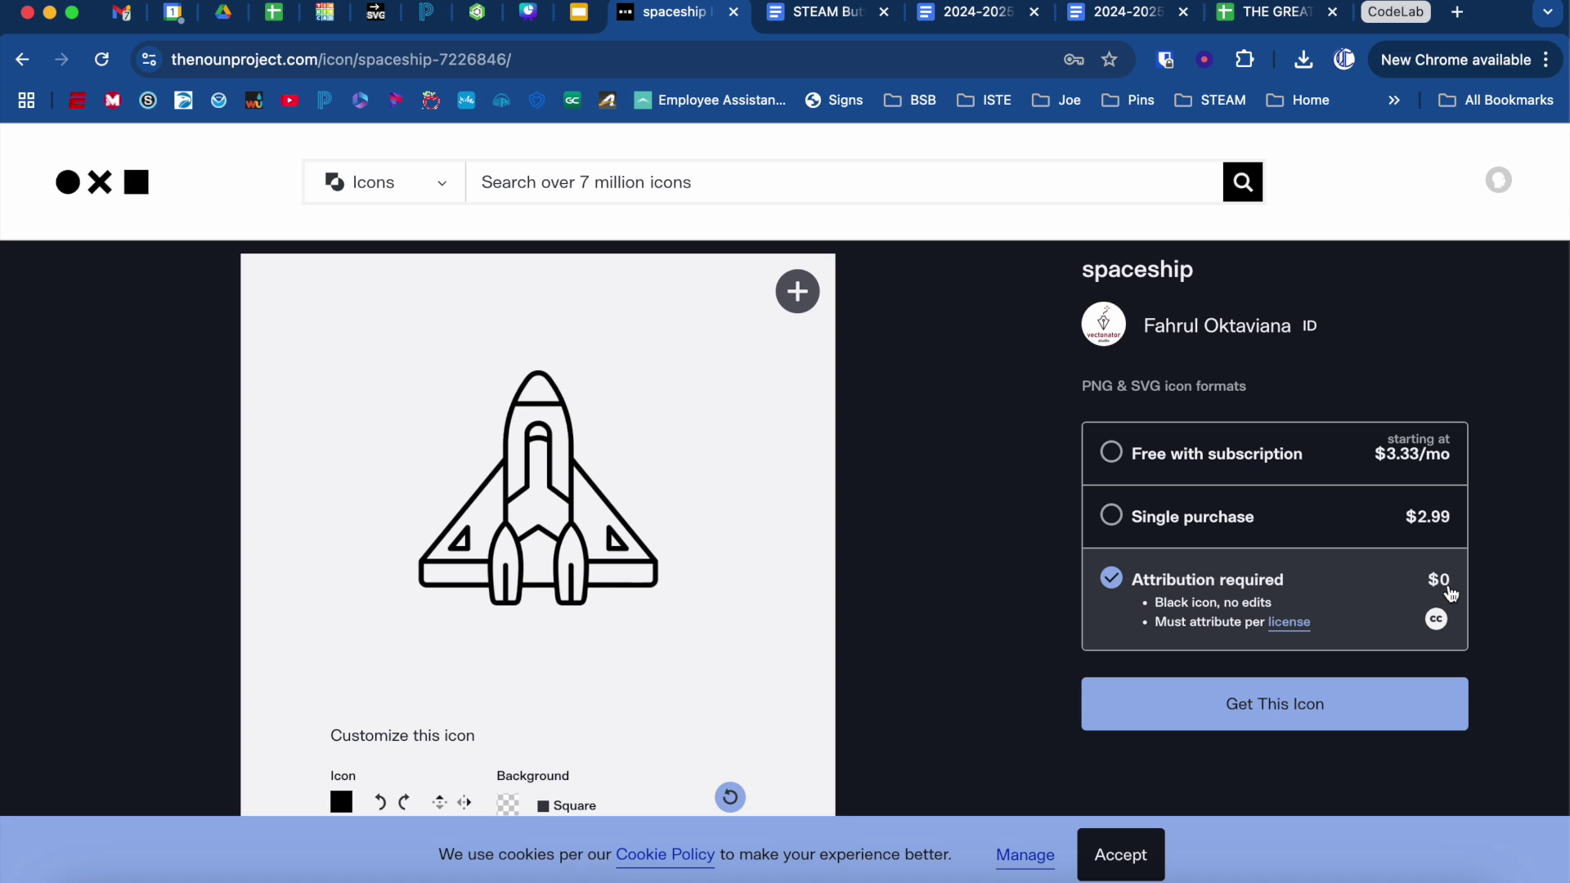
click(1304, 704)
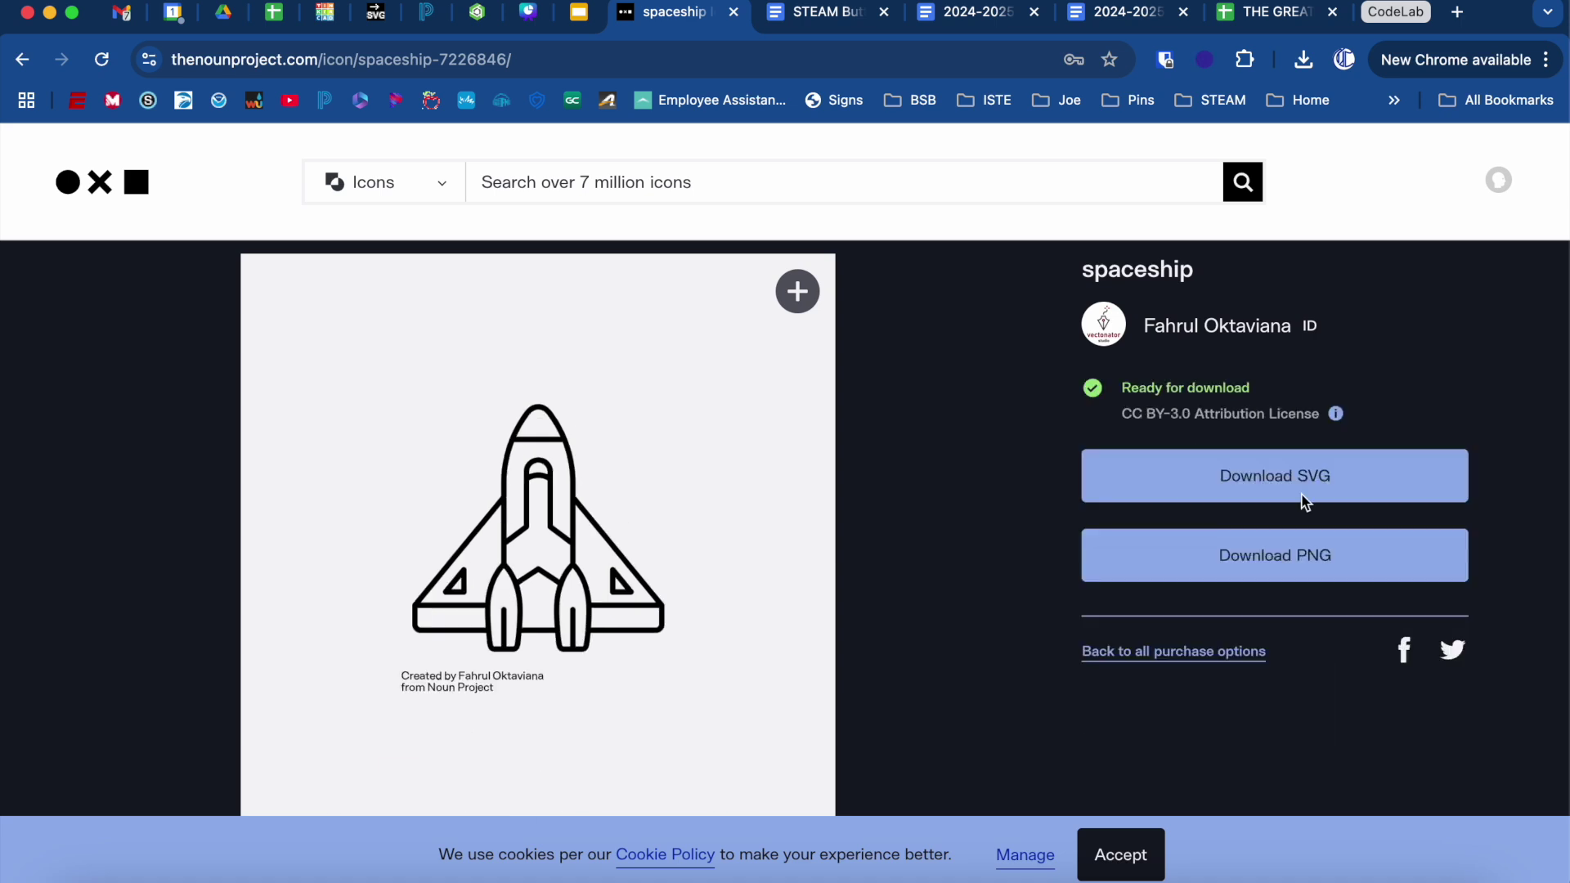
click(1300, 482)
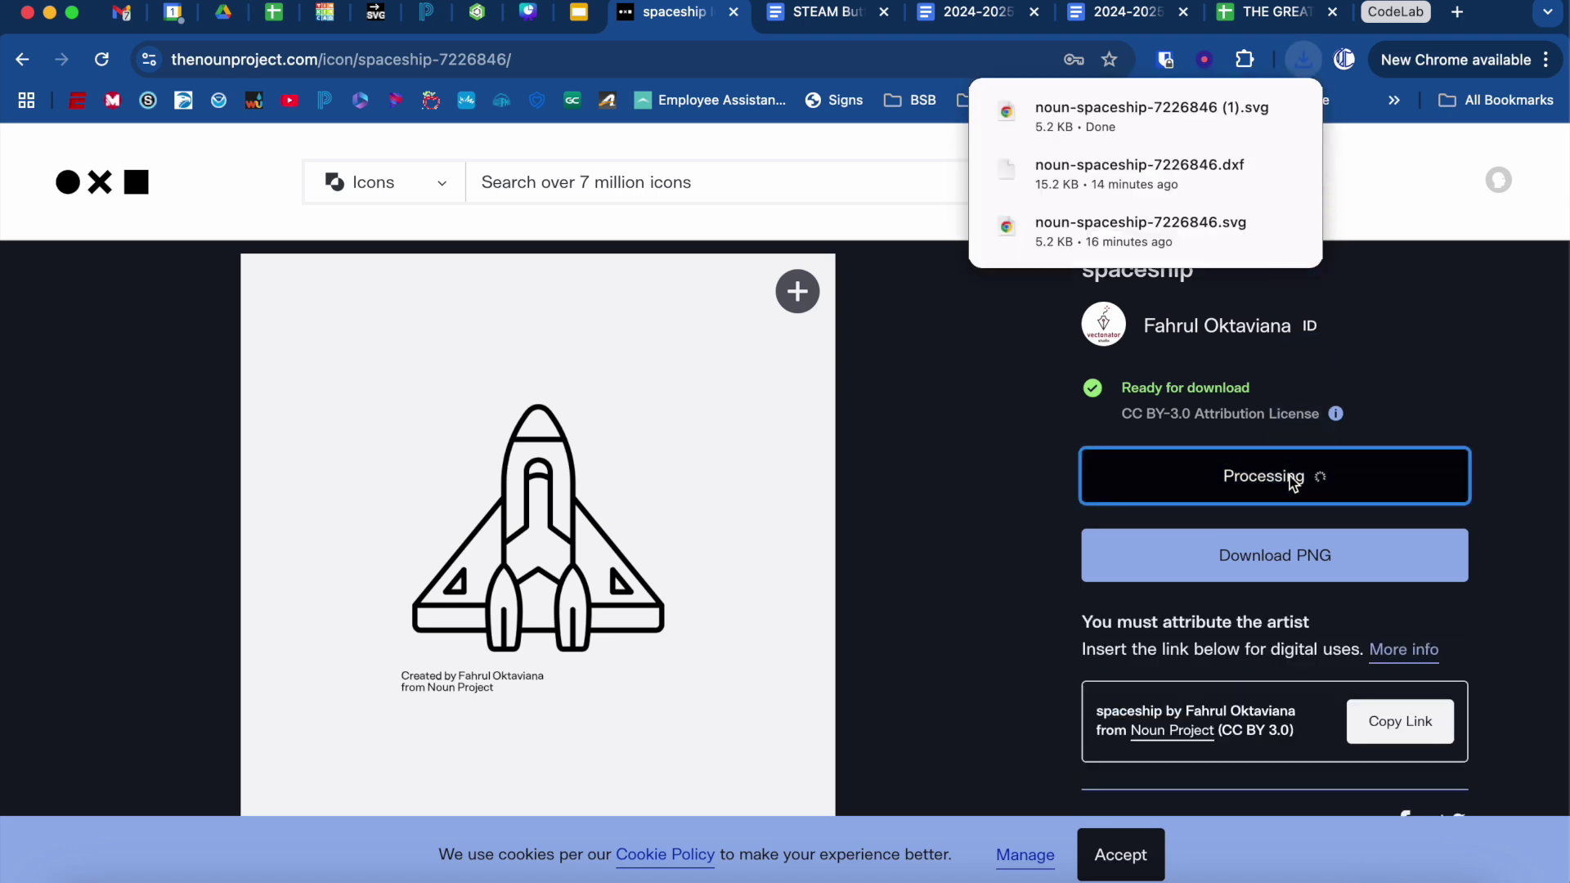
Step: Accept the Noun Project cookie notice on the spaceship icon page
scroll(1275, 477, down, 2)
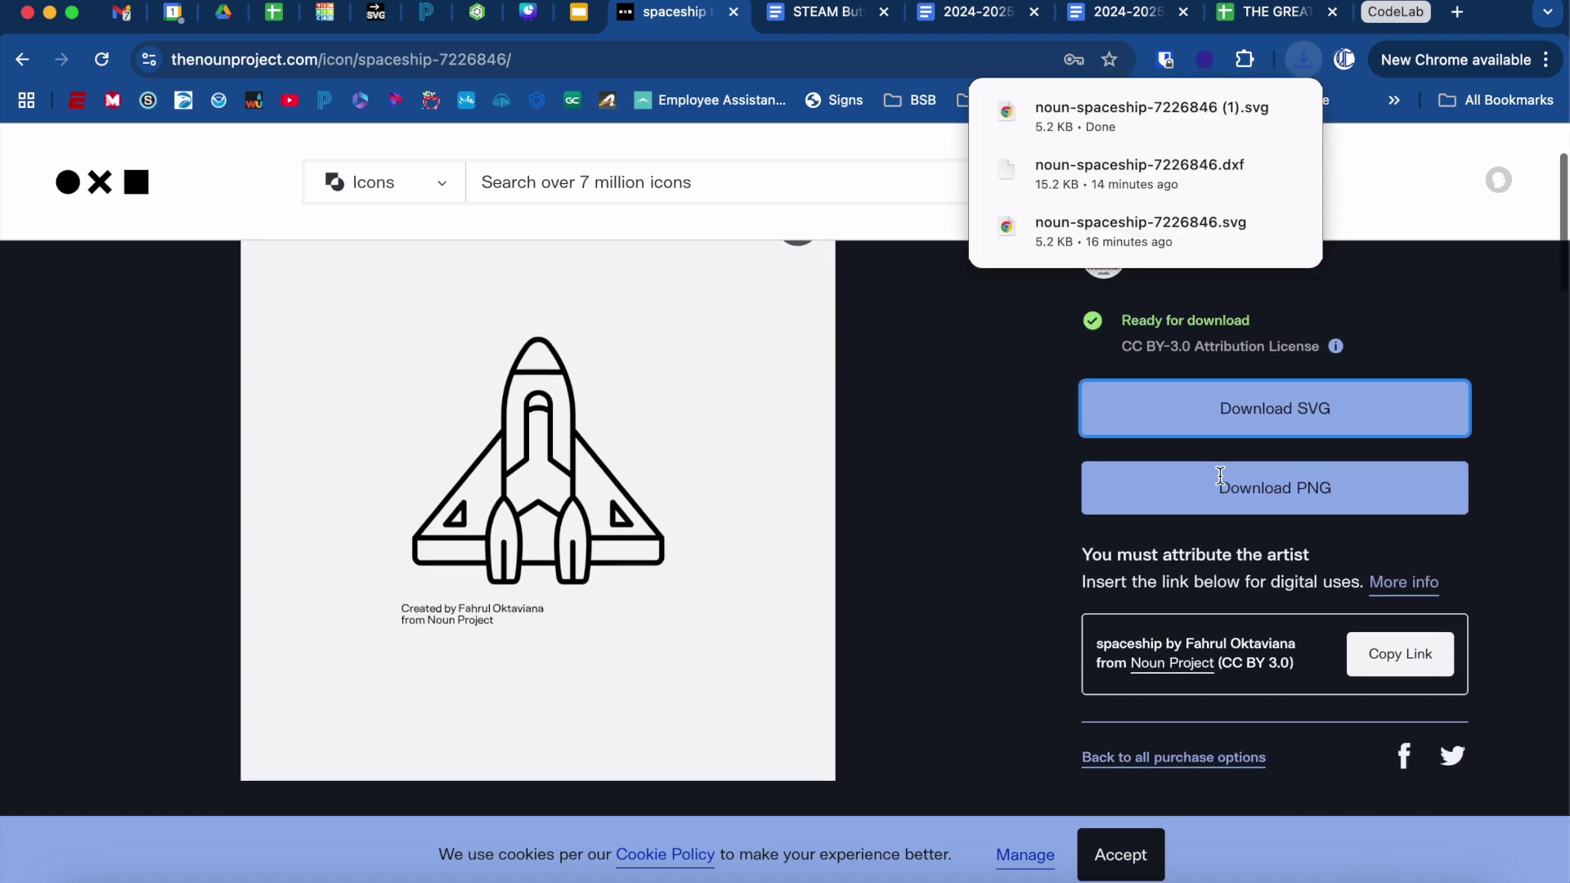
scroll(1020, 490, up, 2)
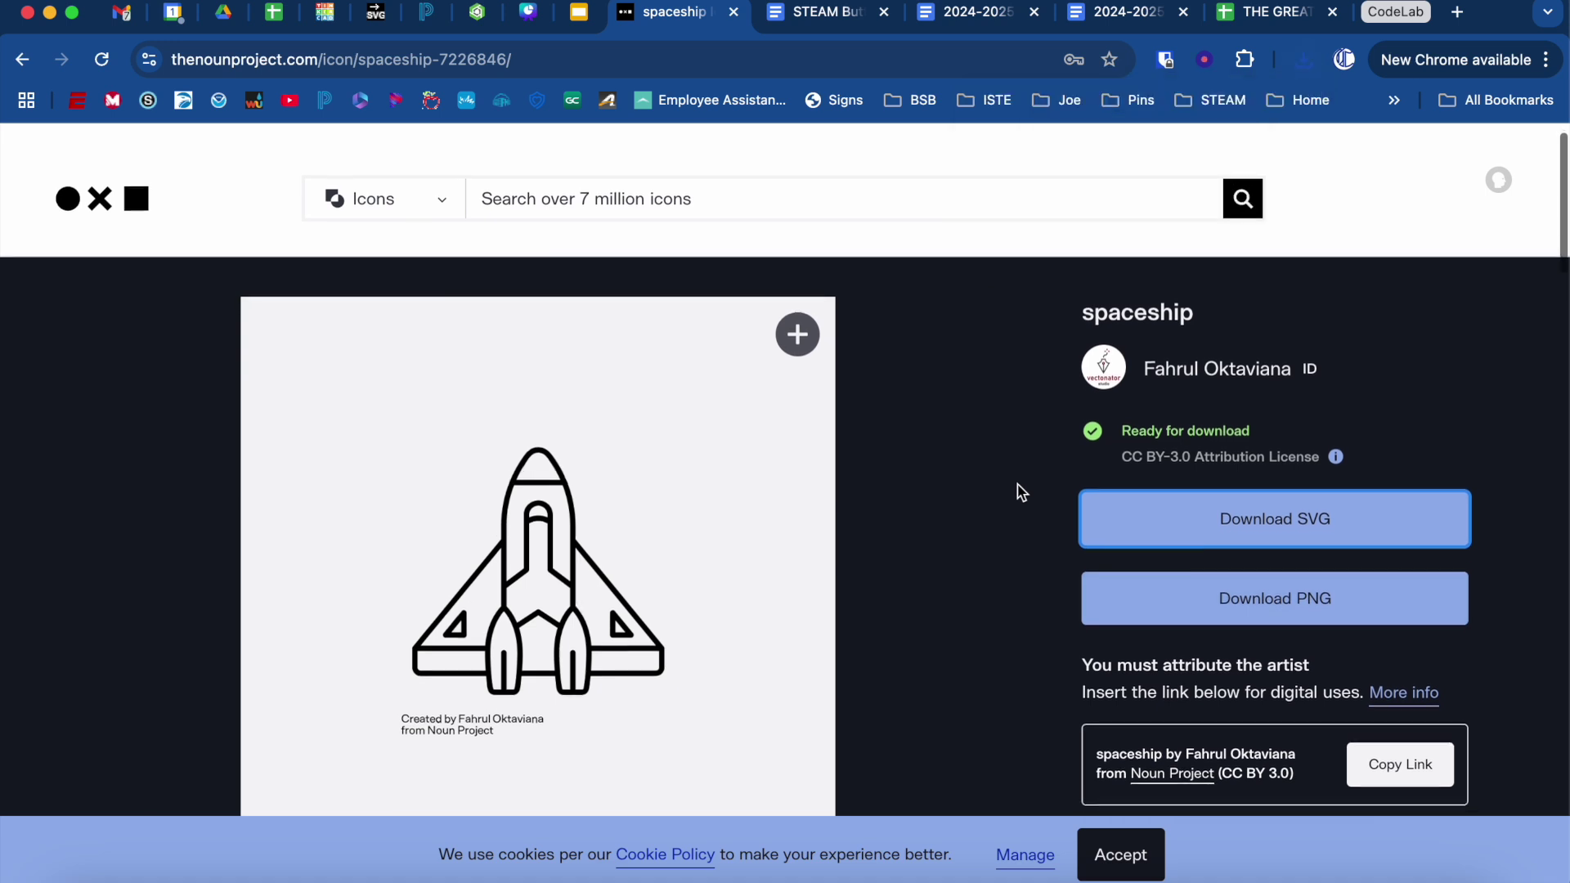
scroll(1016, 490, down, 1)
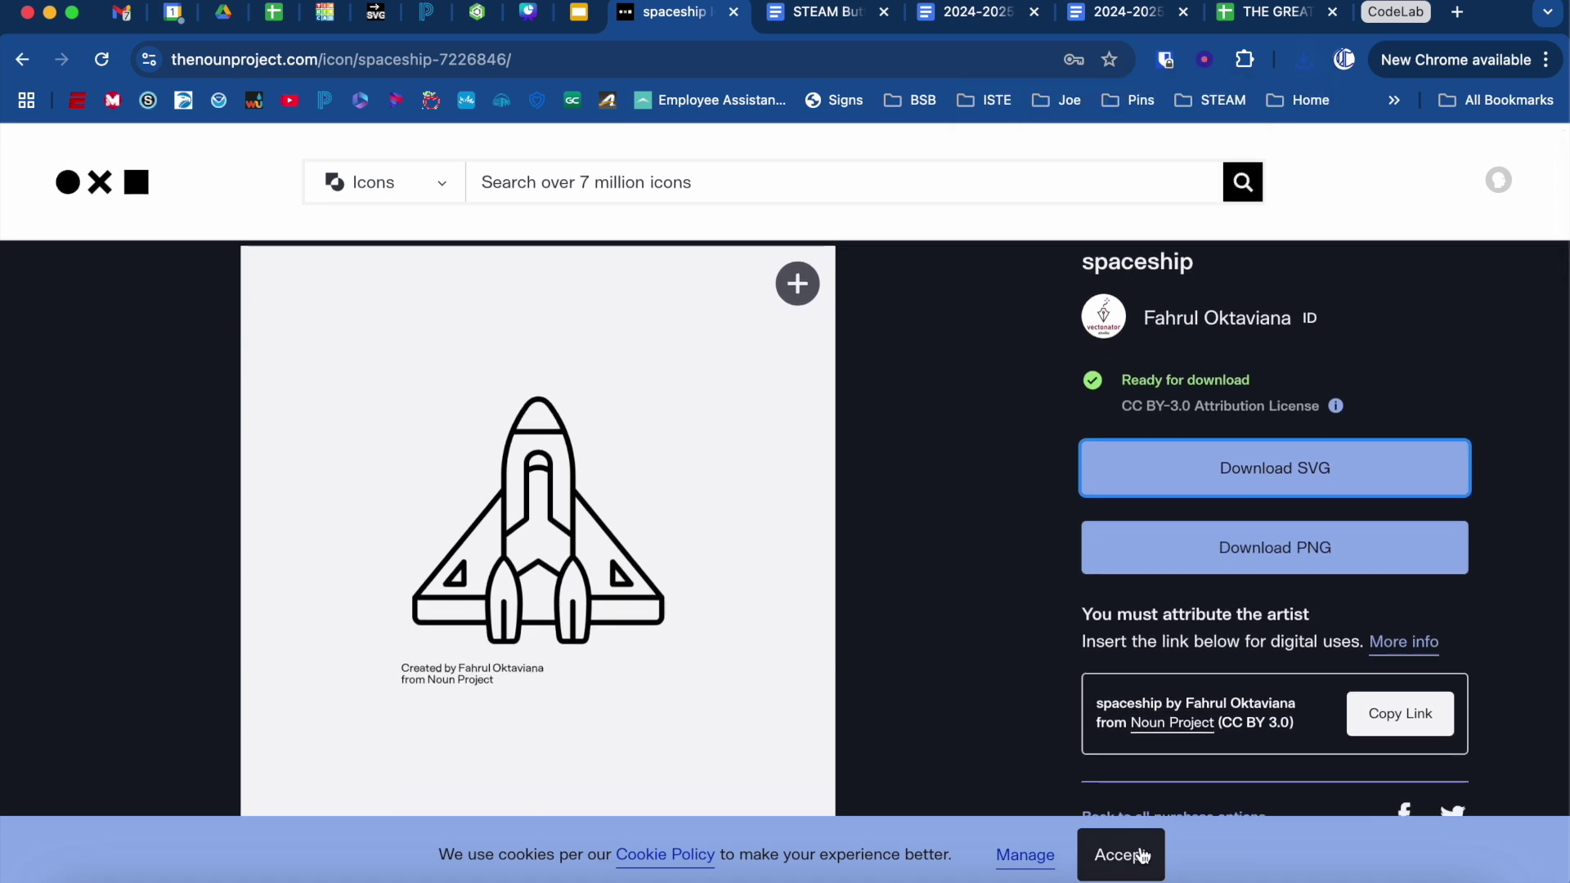
click(1119, 855)
click(992, 646)
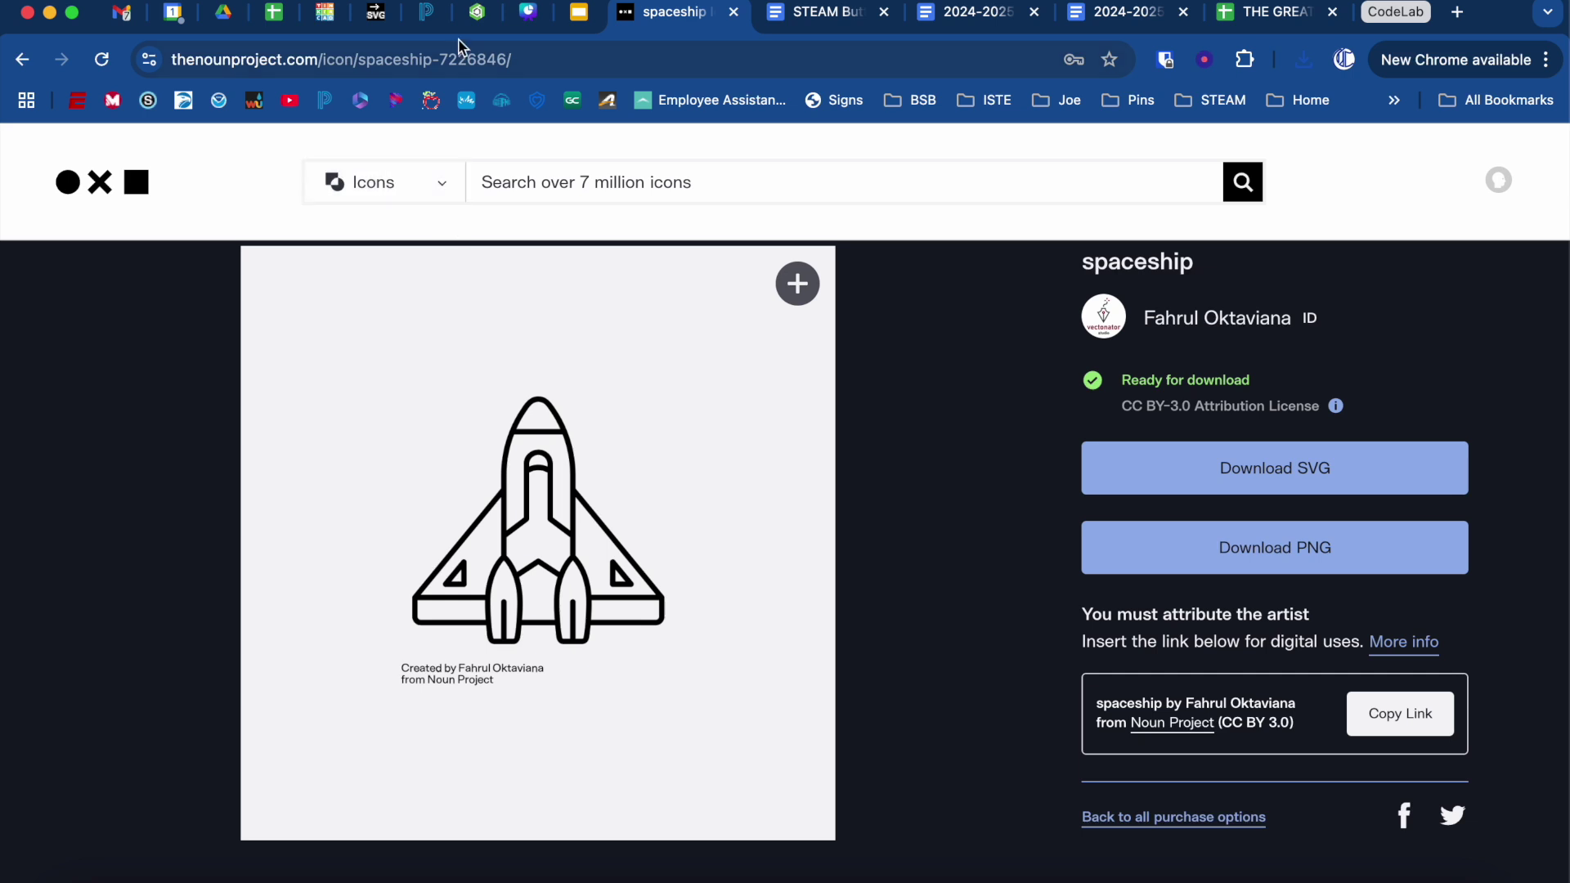
Step: Switch to Tinkercad through the course page link and create a new 3D design
click(428, 13)
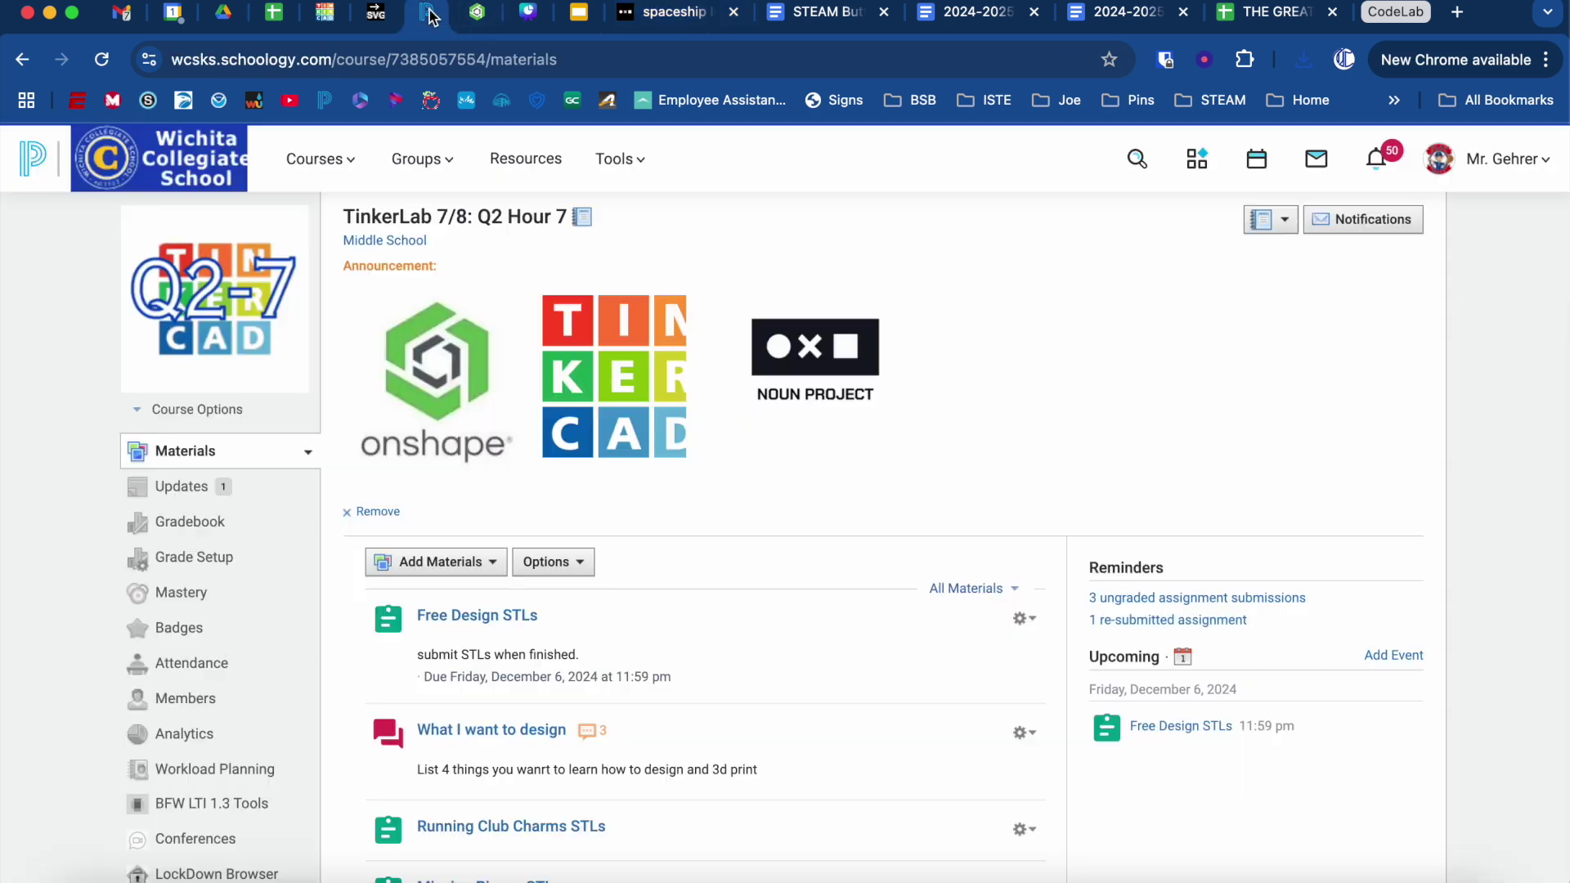
click(605, 360)
click(812, 237)
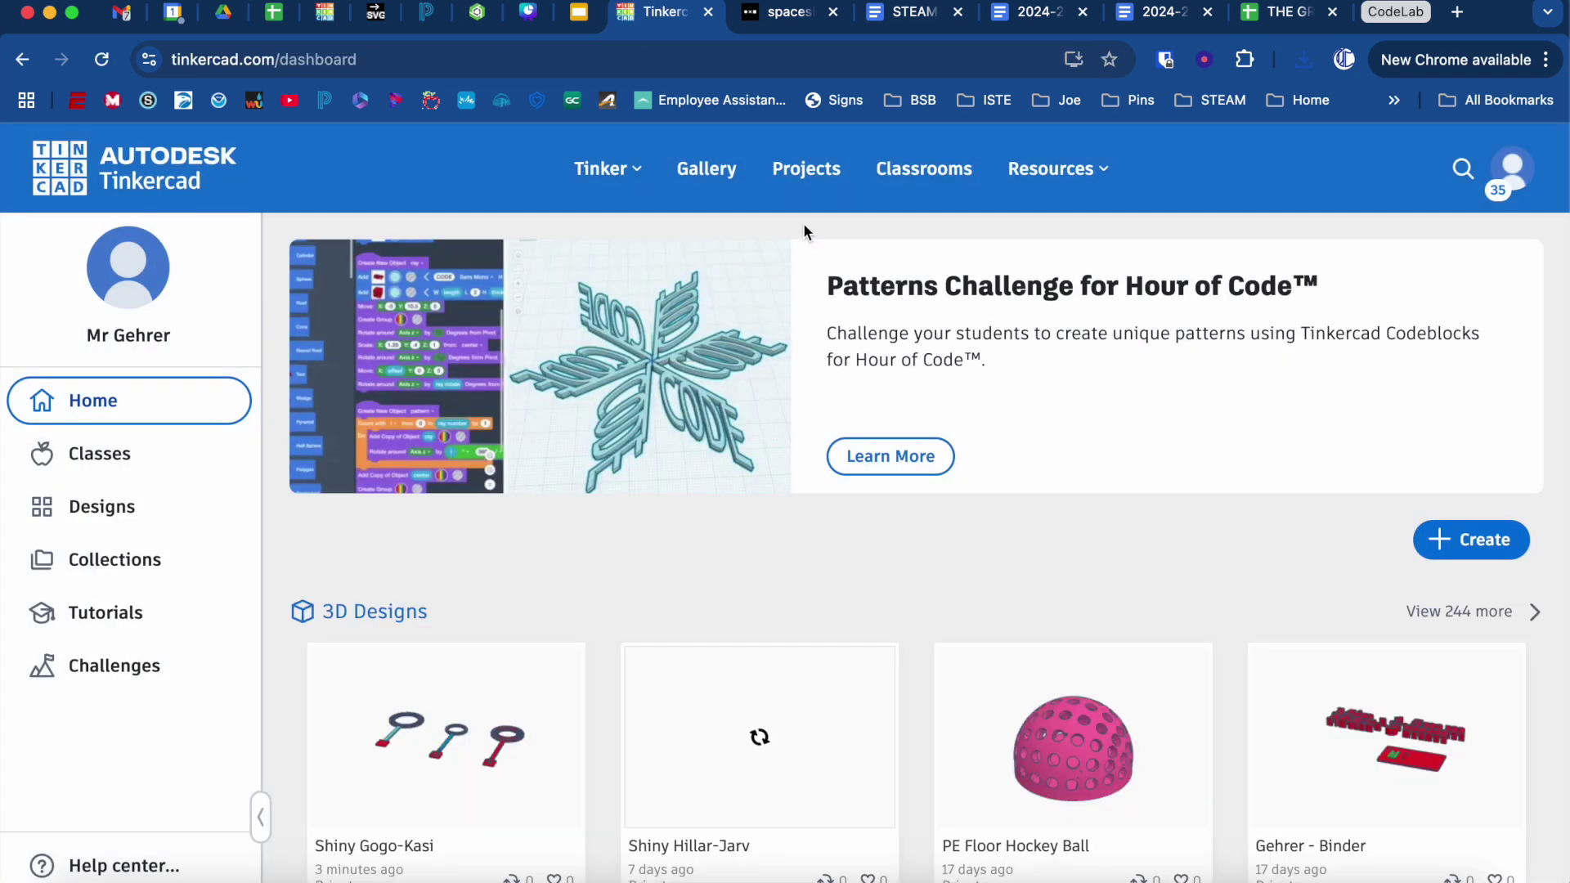
click(1472, 550)
click(1410, 595)
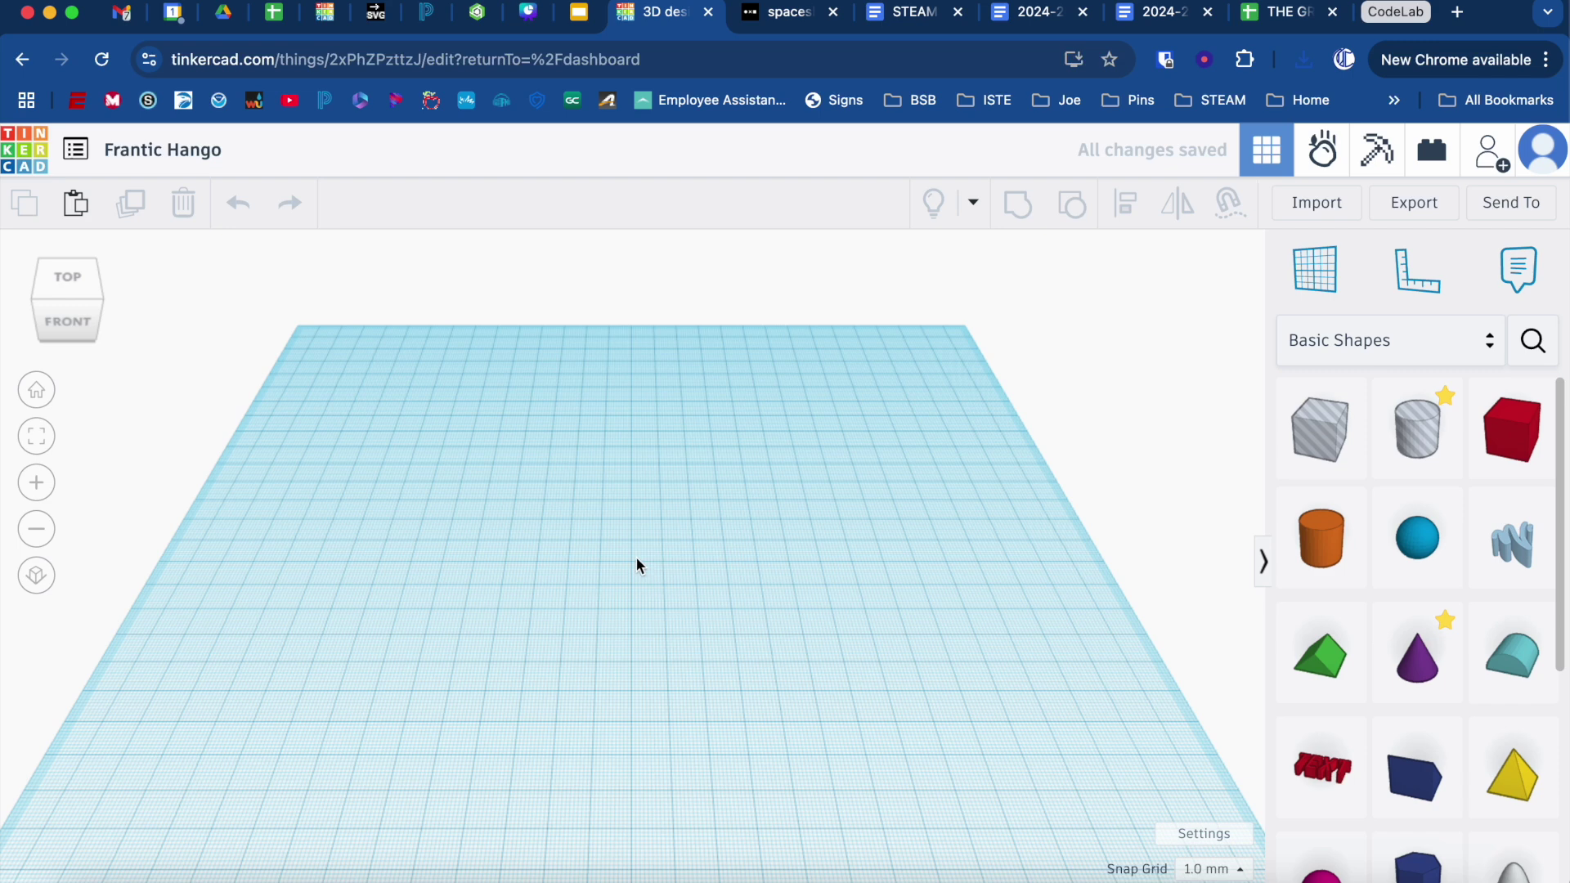
Step: Place a solid box near the middle of the workplane and set its height to 3 mm
click(1513, 433)
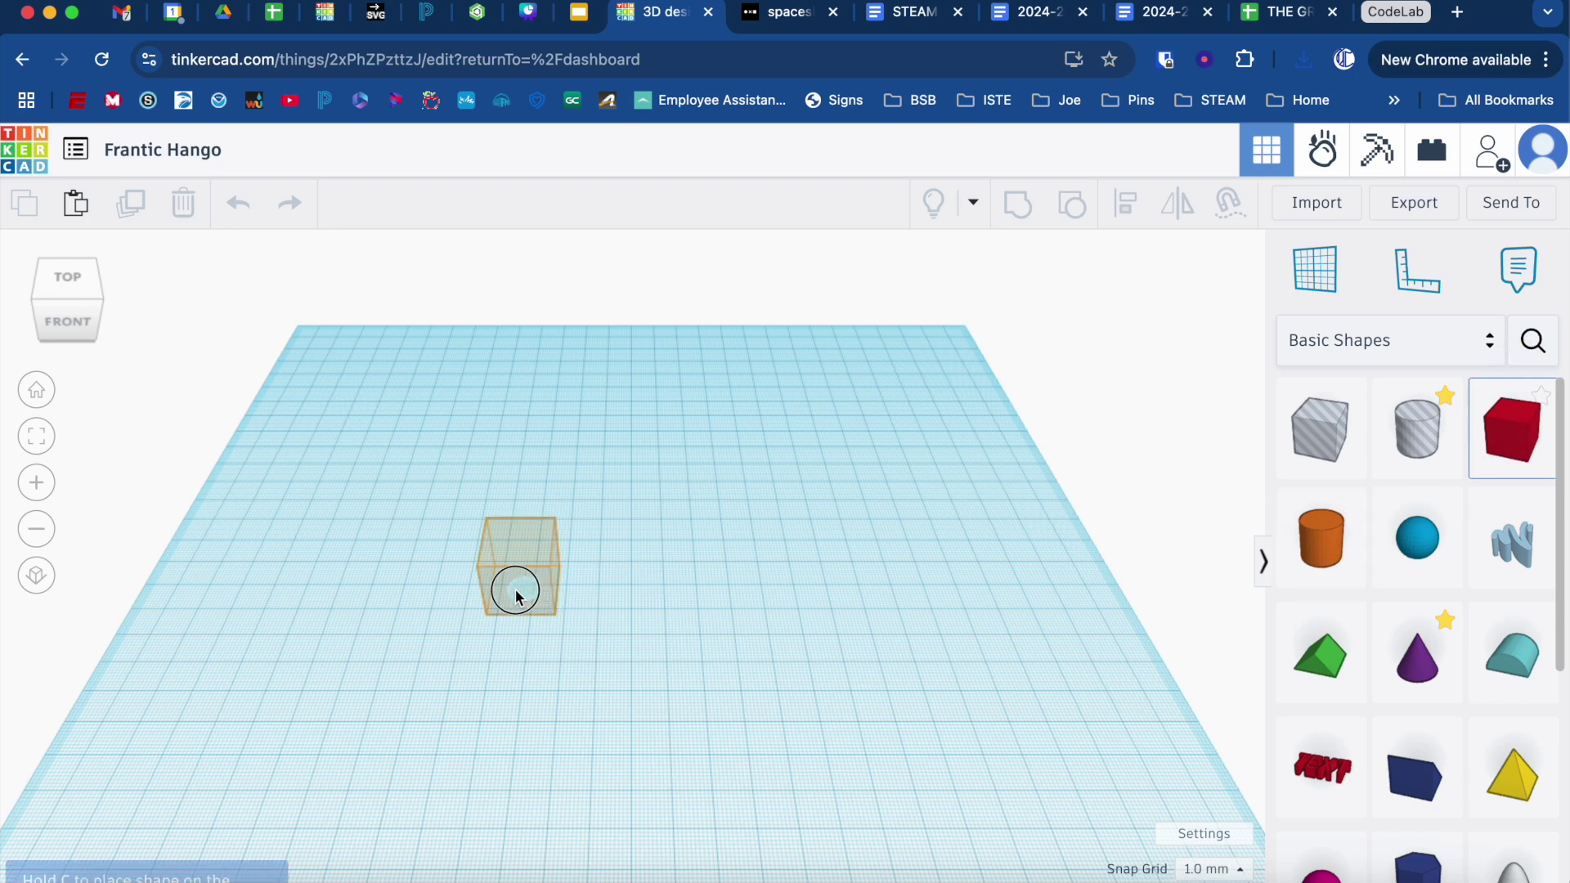
click(692, 628)
click(810, 606)
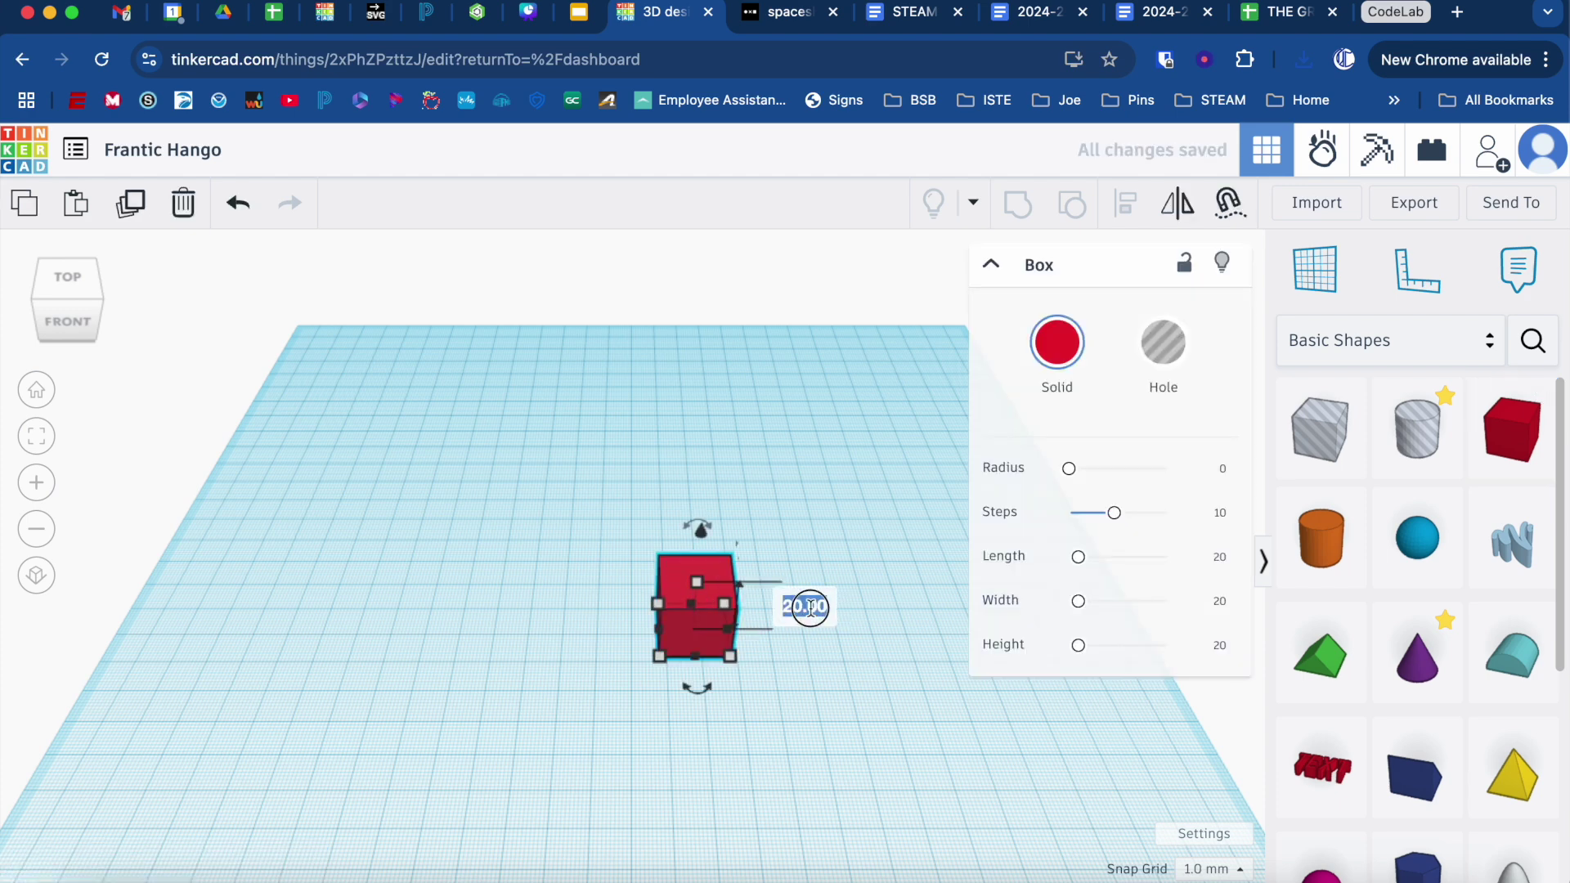
text(3)
key(Return)
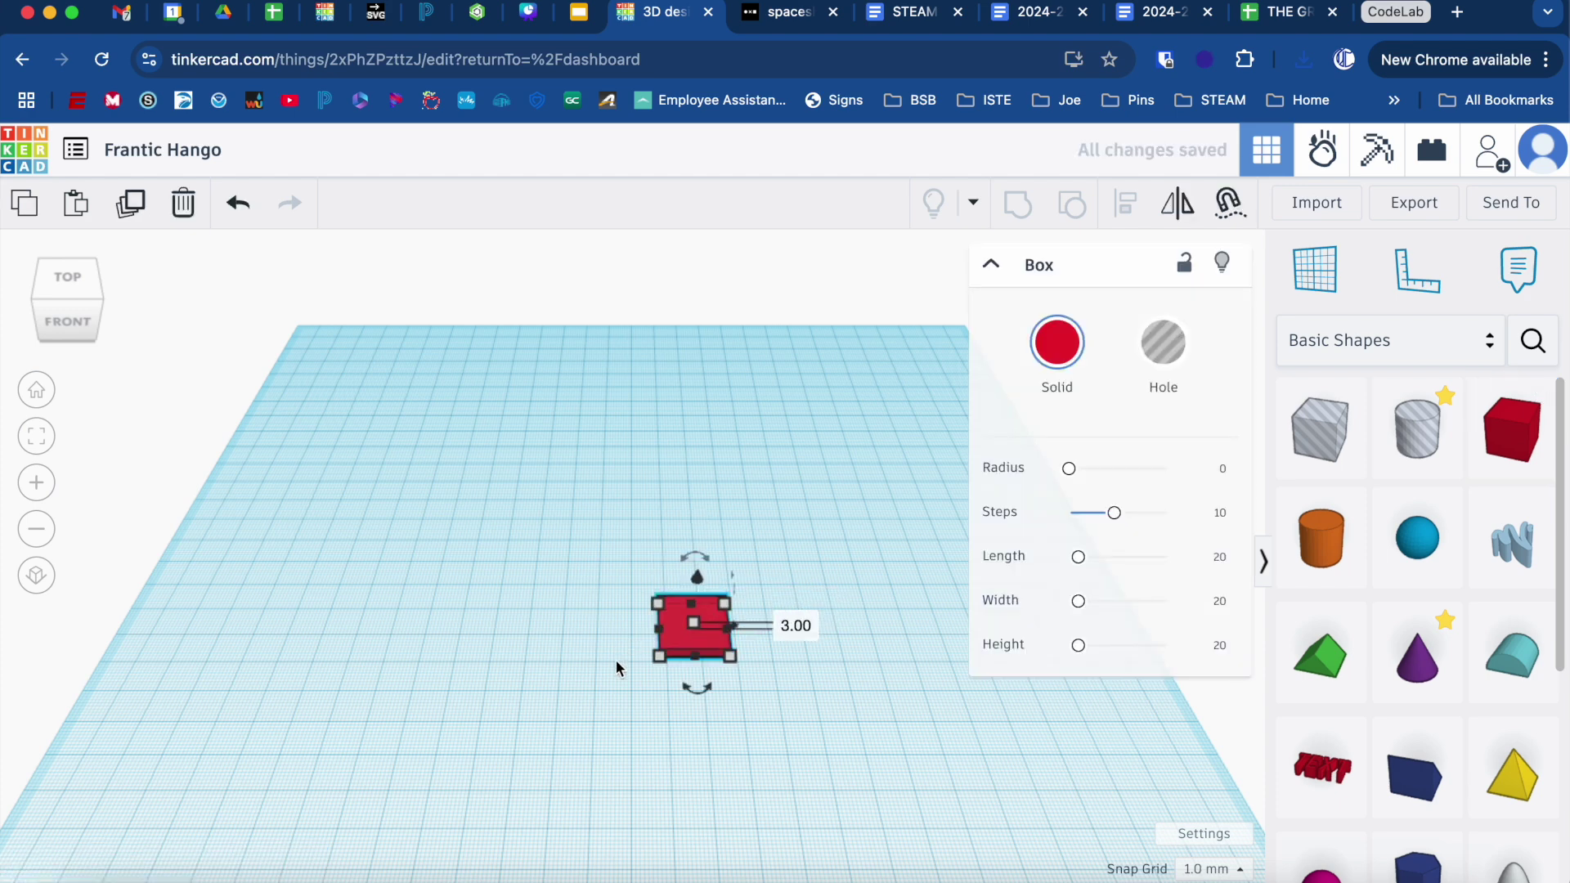
Step: Set the flat box's width and length to 15 mm each
mouse_move(660, 659)
click(689, 743)
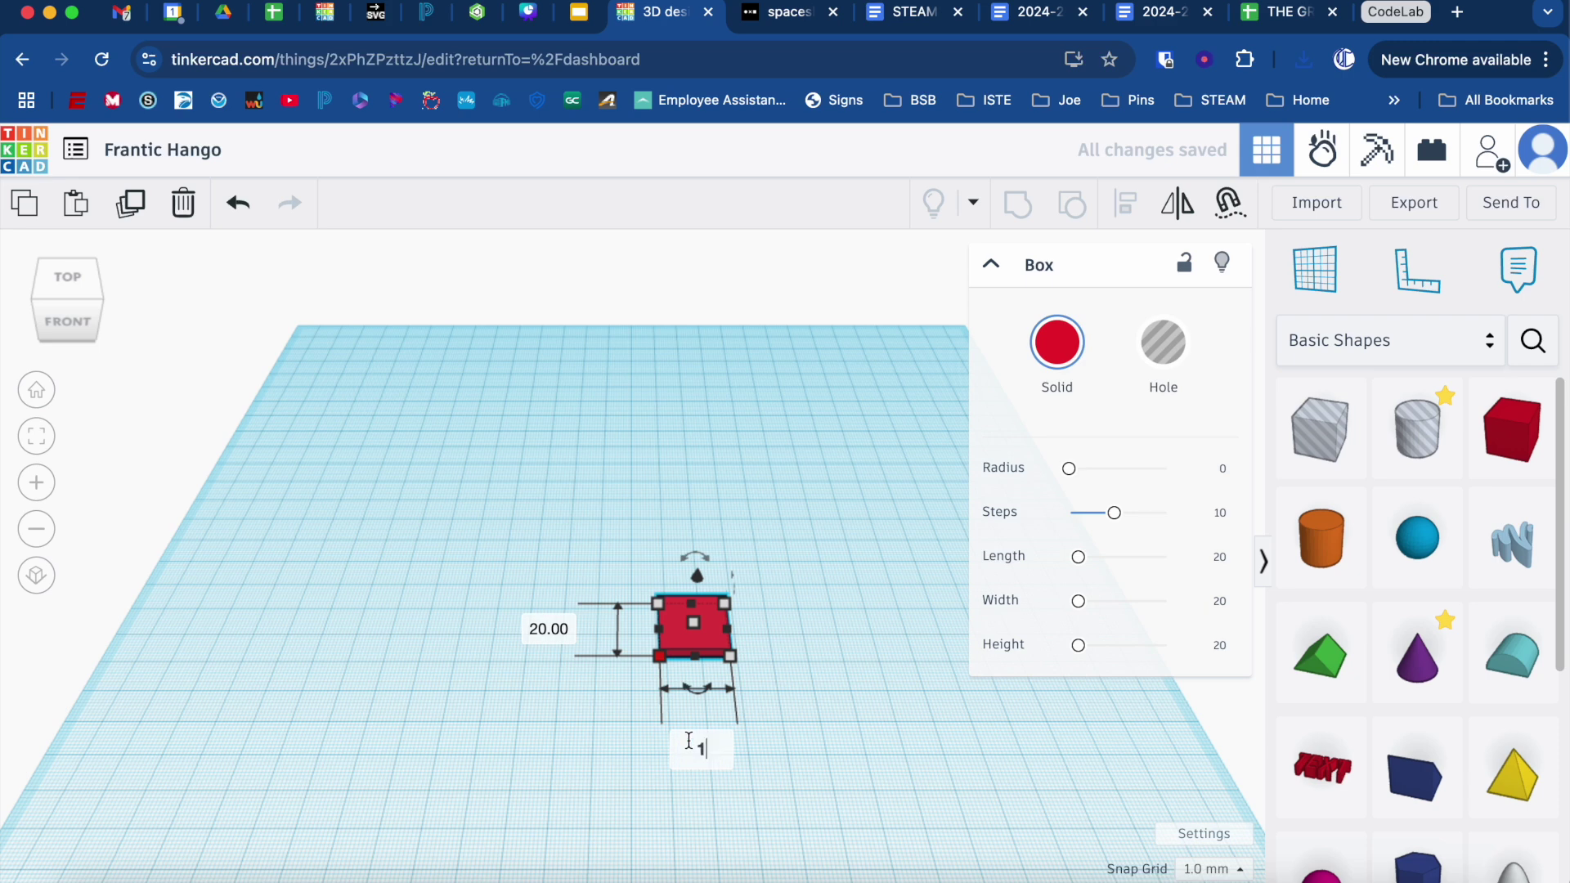
click(555, 634)
text(15)
key(Return)
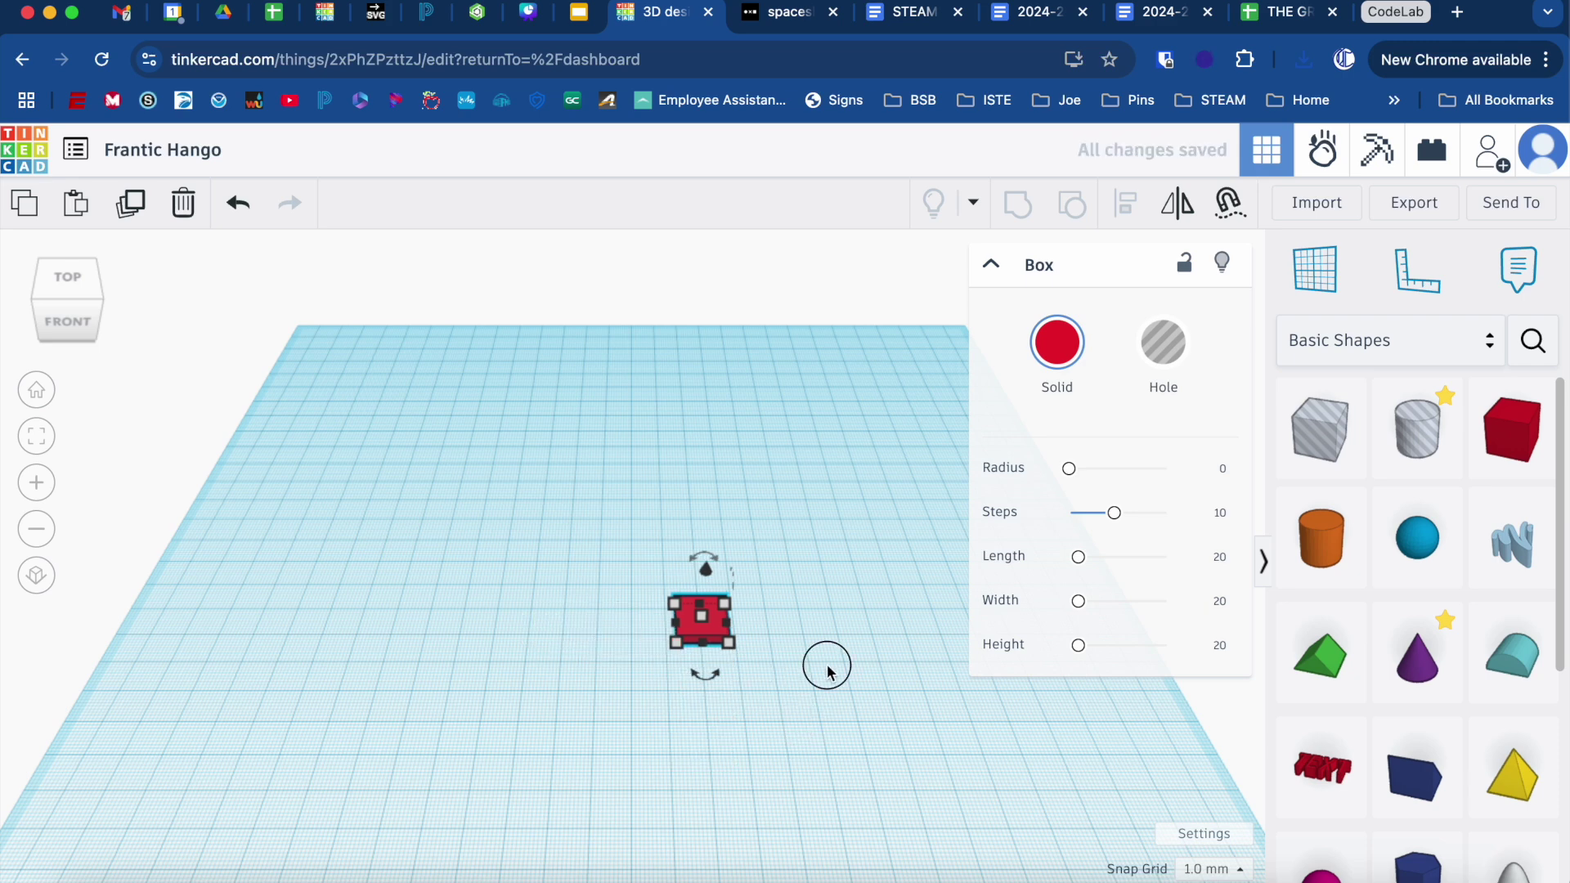
Step: Round the square plate's edges with a radius of 1
mouse_move(685, 635)
scroll(695, 620, up, 10)
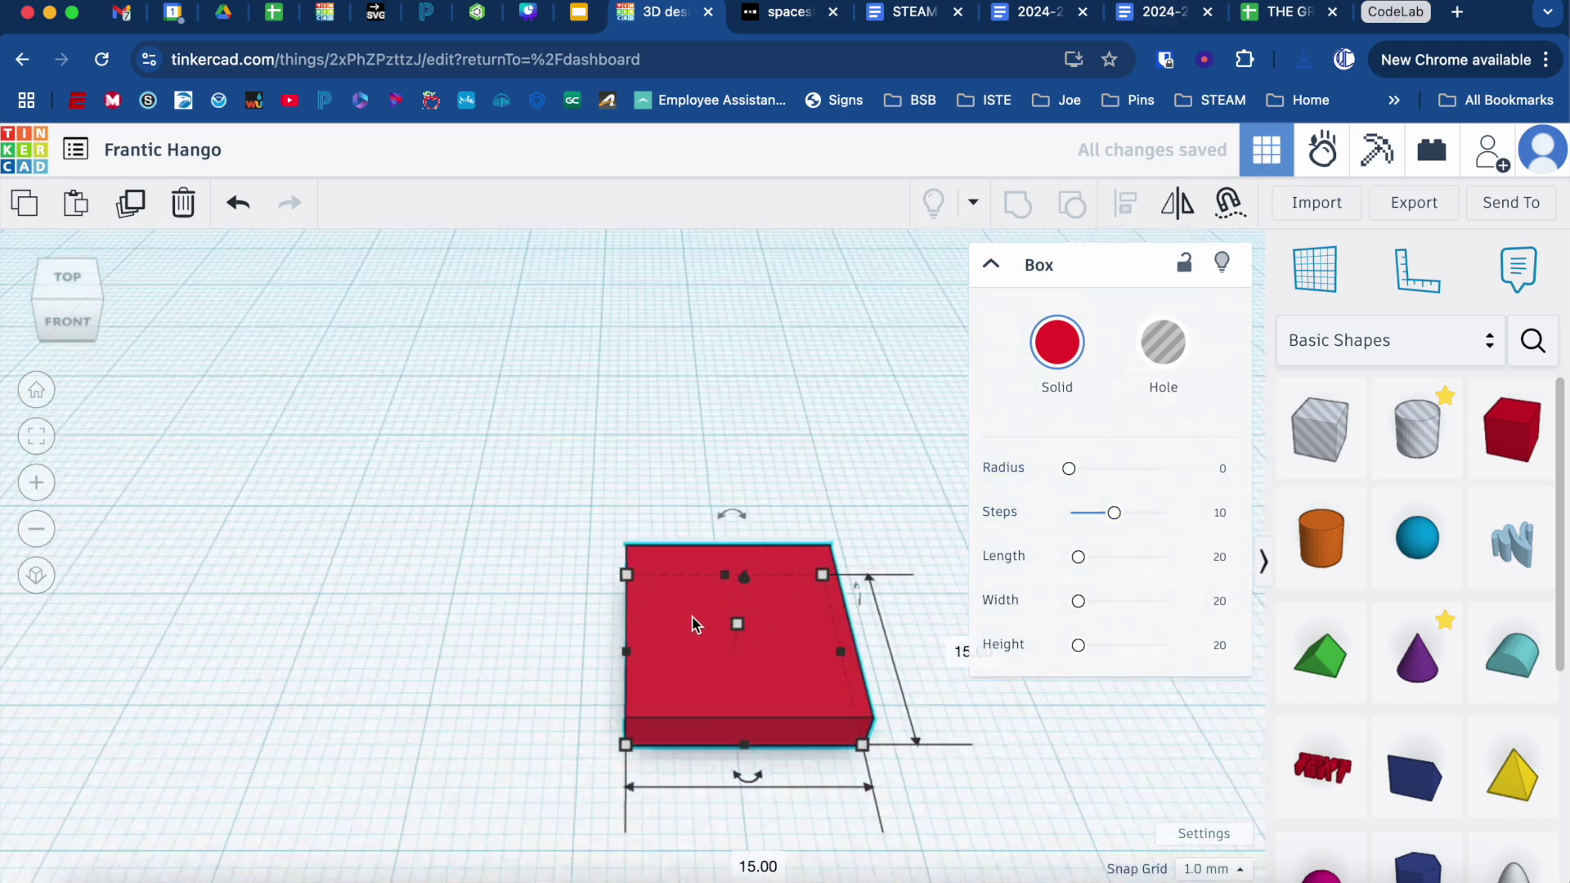
scroll(704, 623, down, 4)
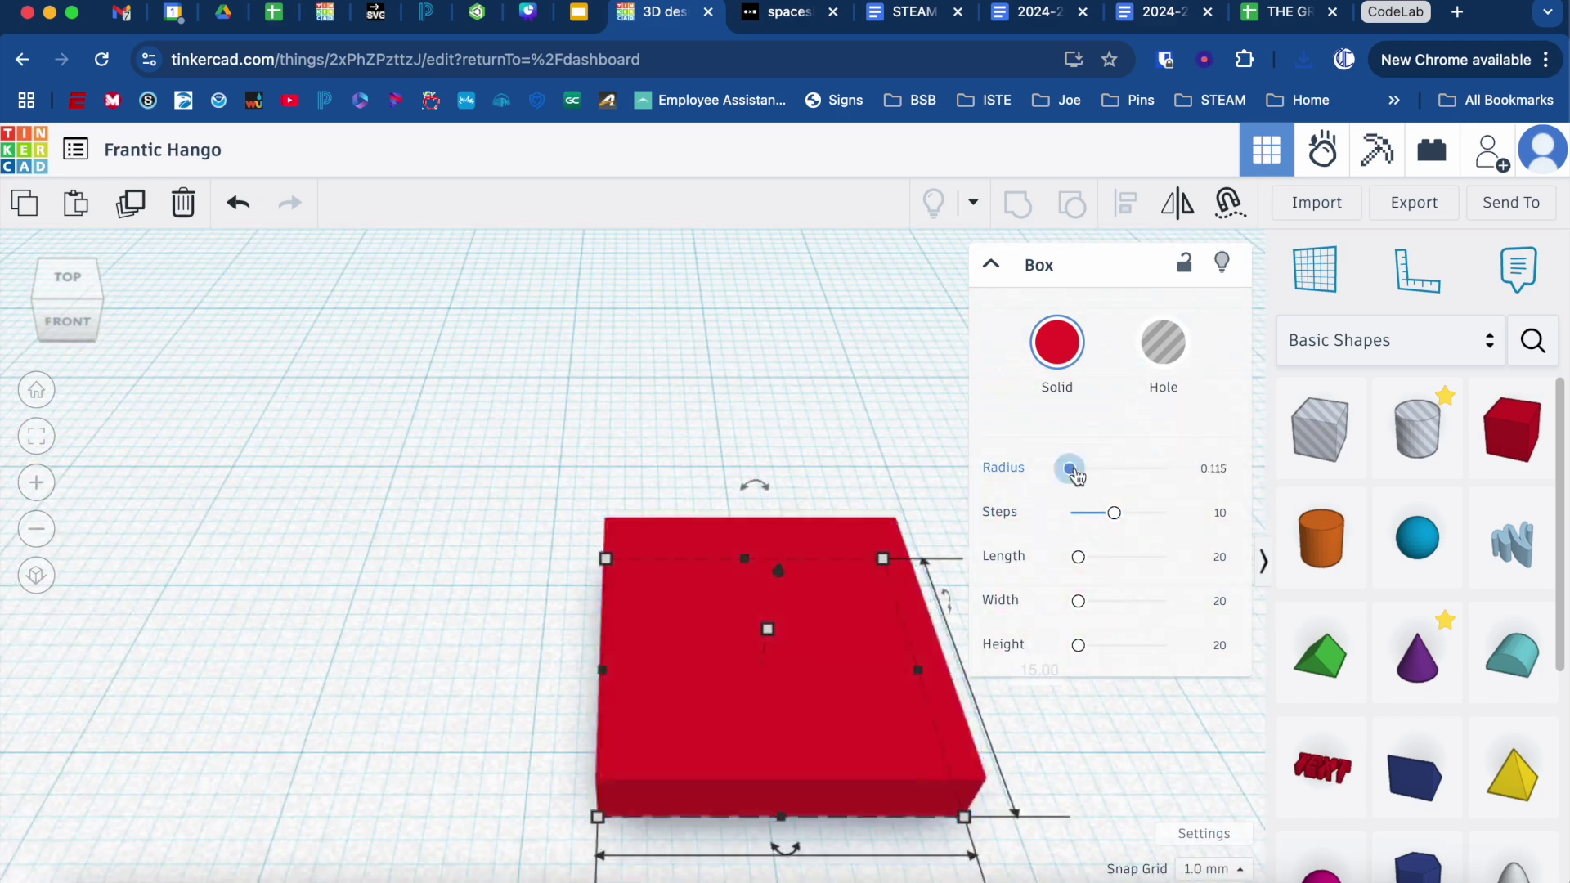
click(1219, 469)
text(1)
key(Return)
click(581, 631)
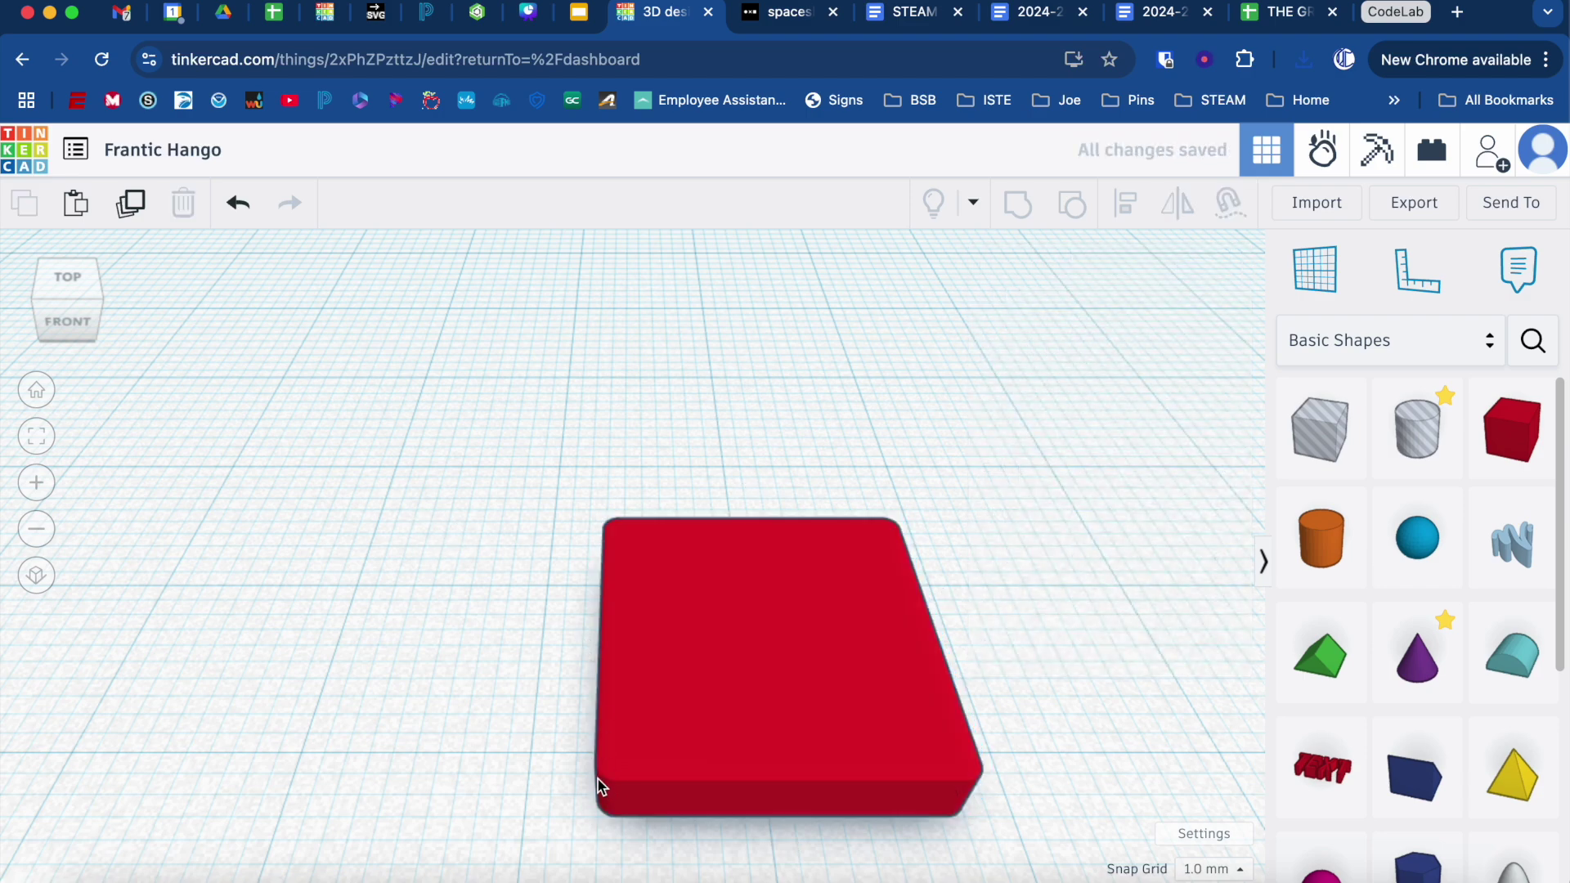
Step: Place a second solid box behind the square plate and set its height to 3 mm
mouse_move(514, 739)
right_down()
mouse_move(512, 635)
mouse_move(582, 628)
mouse_move(513, 685)
mouse_move(494, 749)
right_up()
scroll(894, 449, down, 5)
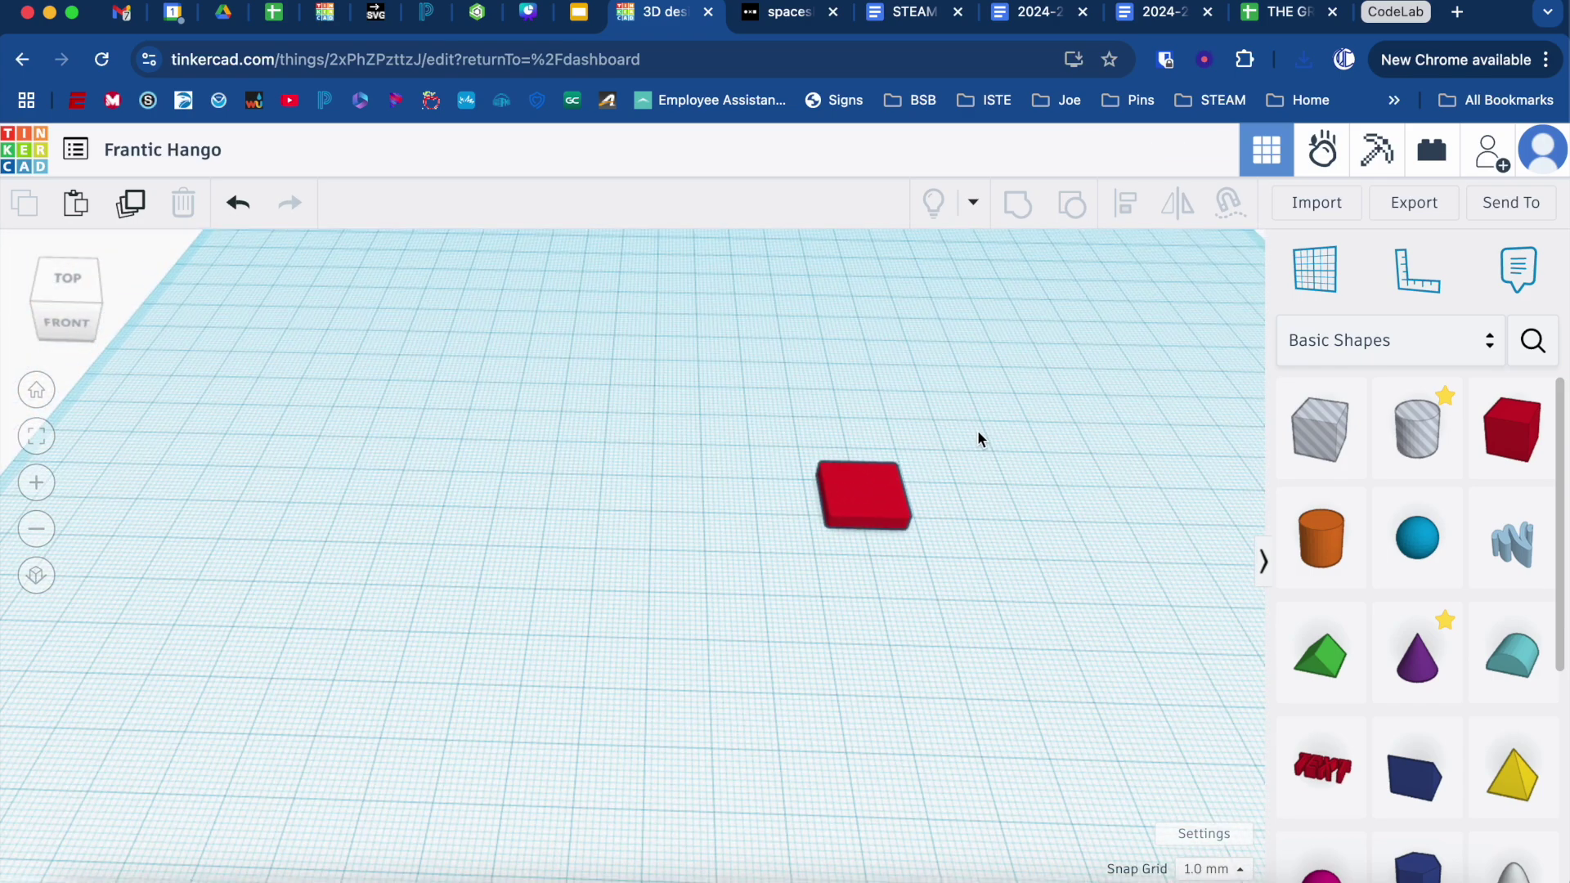
right_drag(979, 439, 974, 504)
drag(1510, 427, 672, 400)
click(790, 370)
text(3)
key(Return)
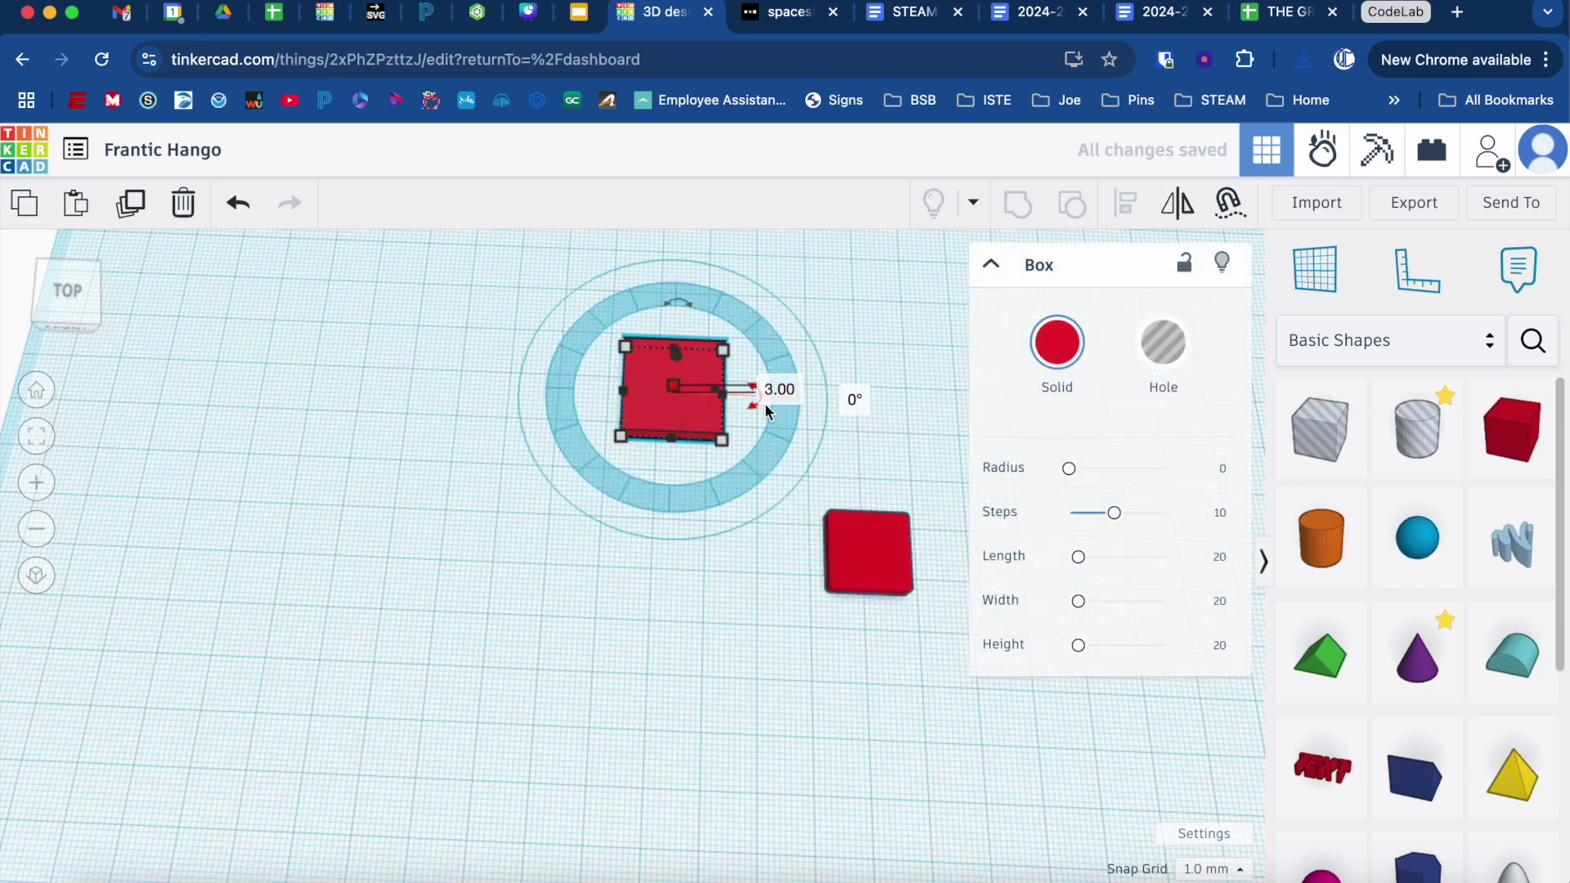
Step: Resize the second box into a narrow bar 6 mm wide and 65 mm long
click(690, 537)
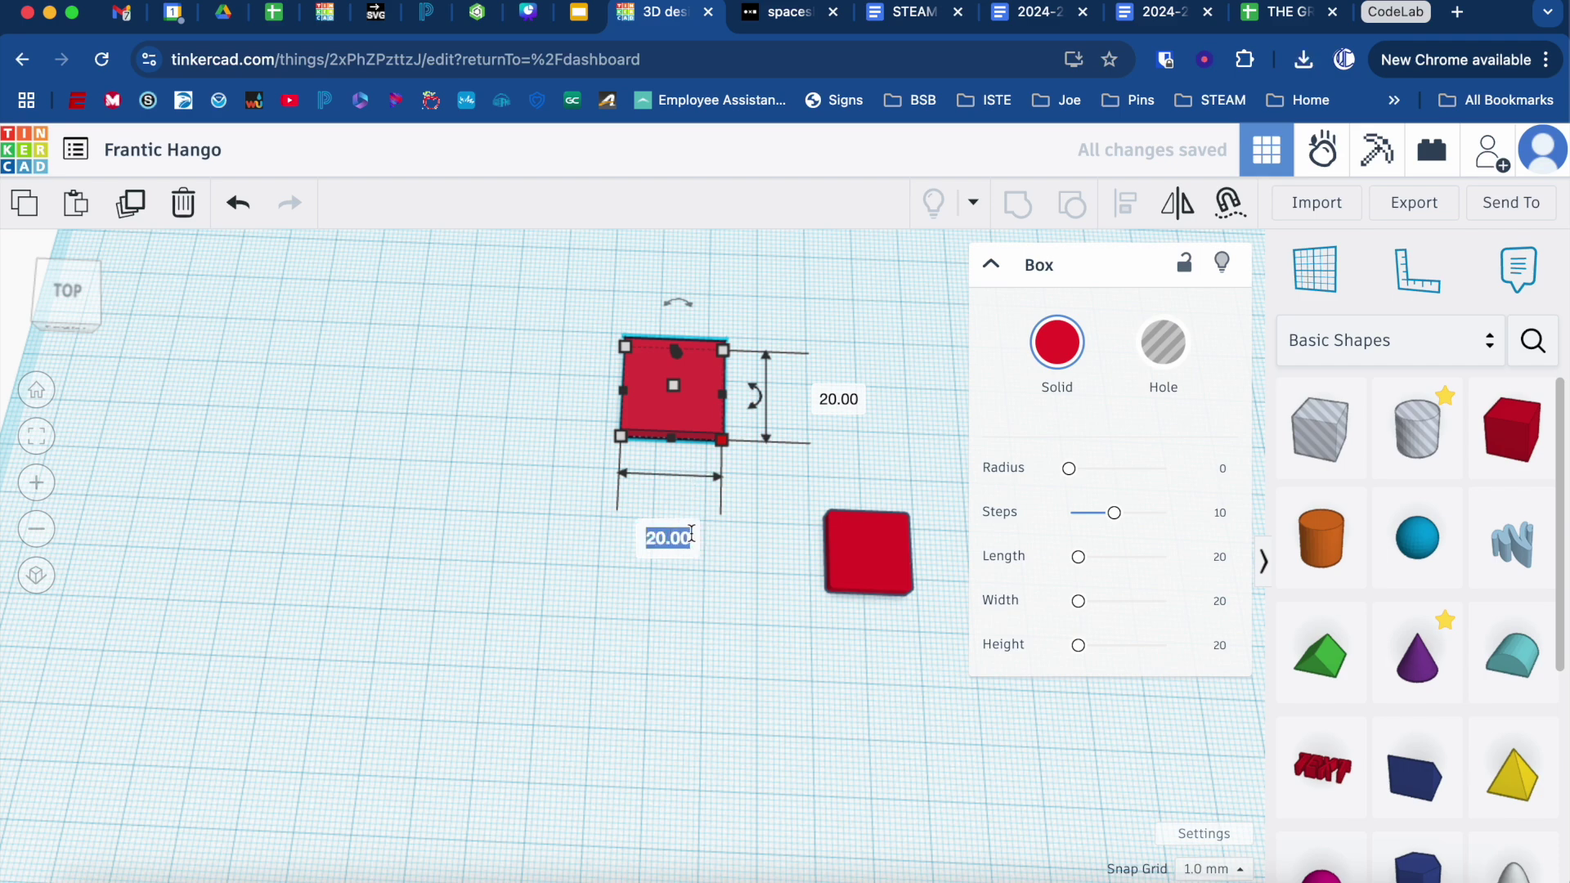
text(6)
key(Tab)
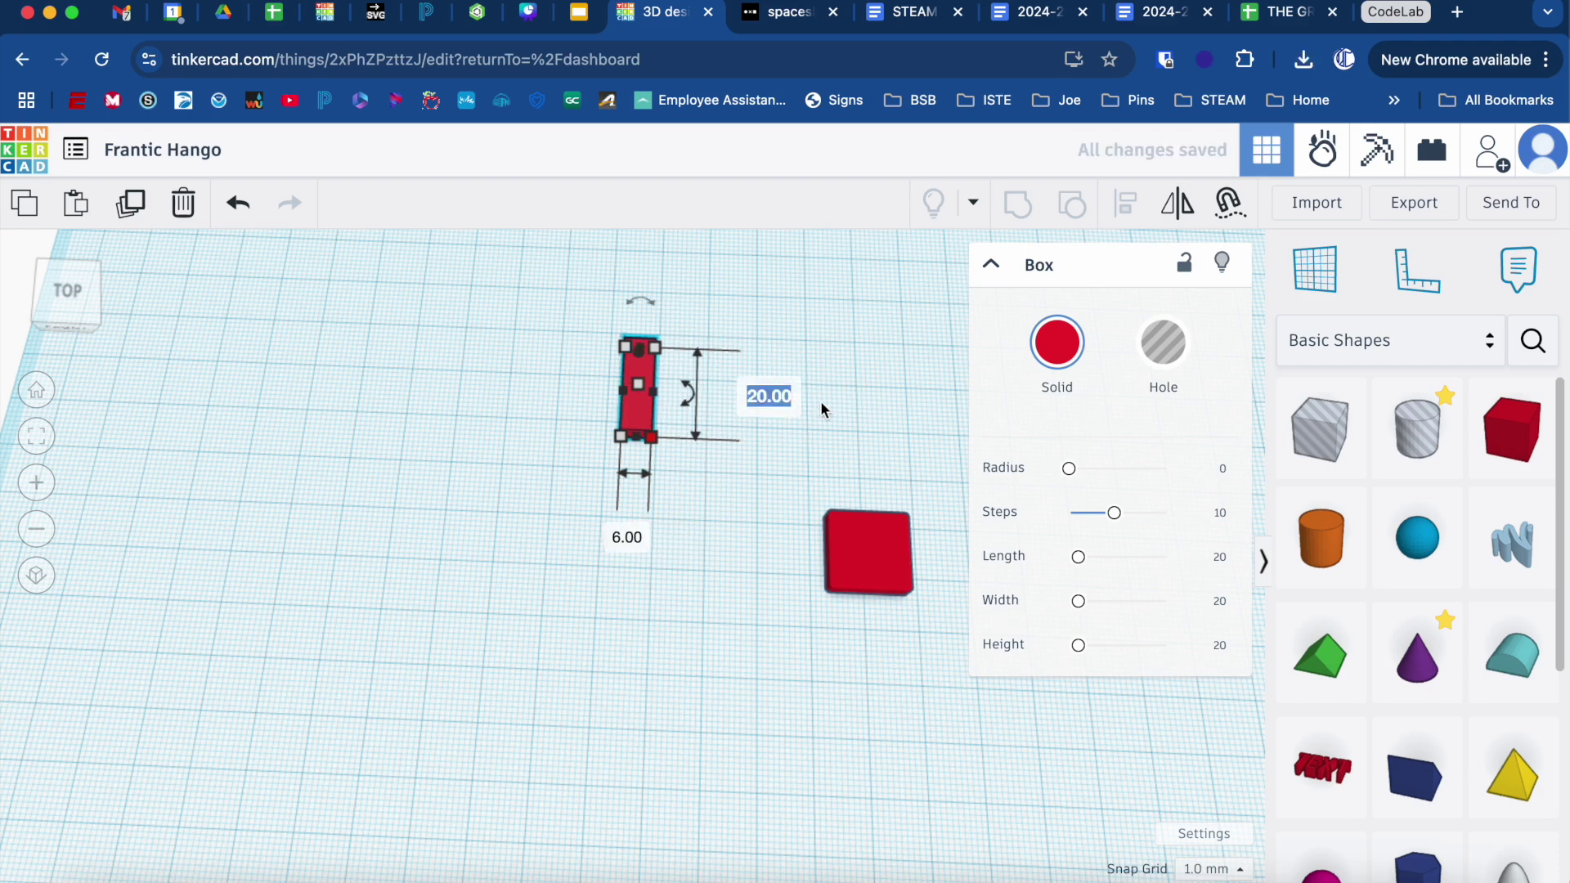
key(Return)
scroll(816, 405, down, 4)
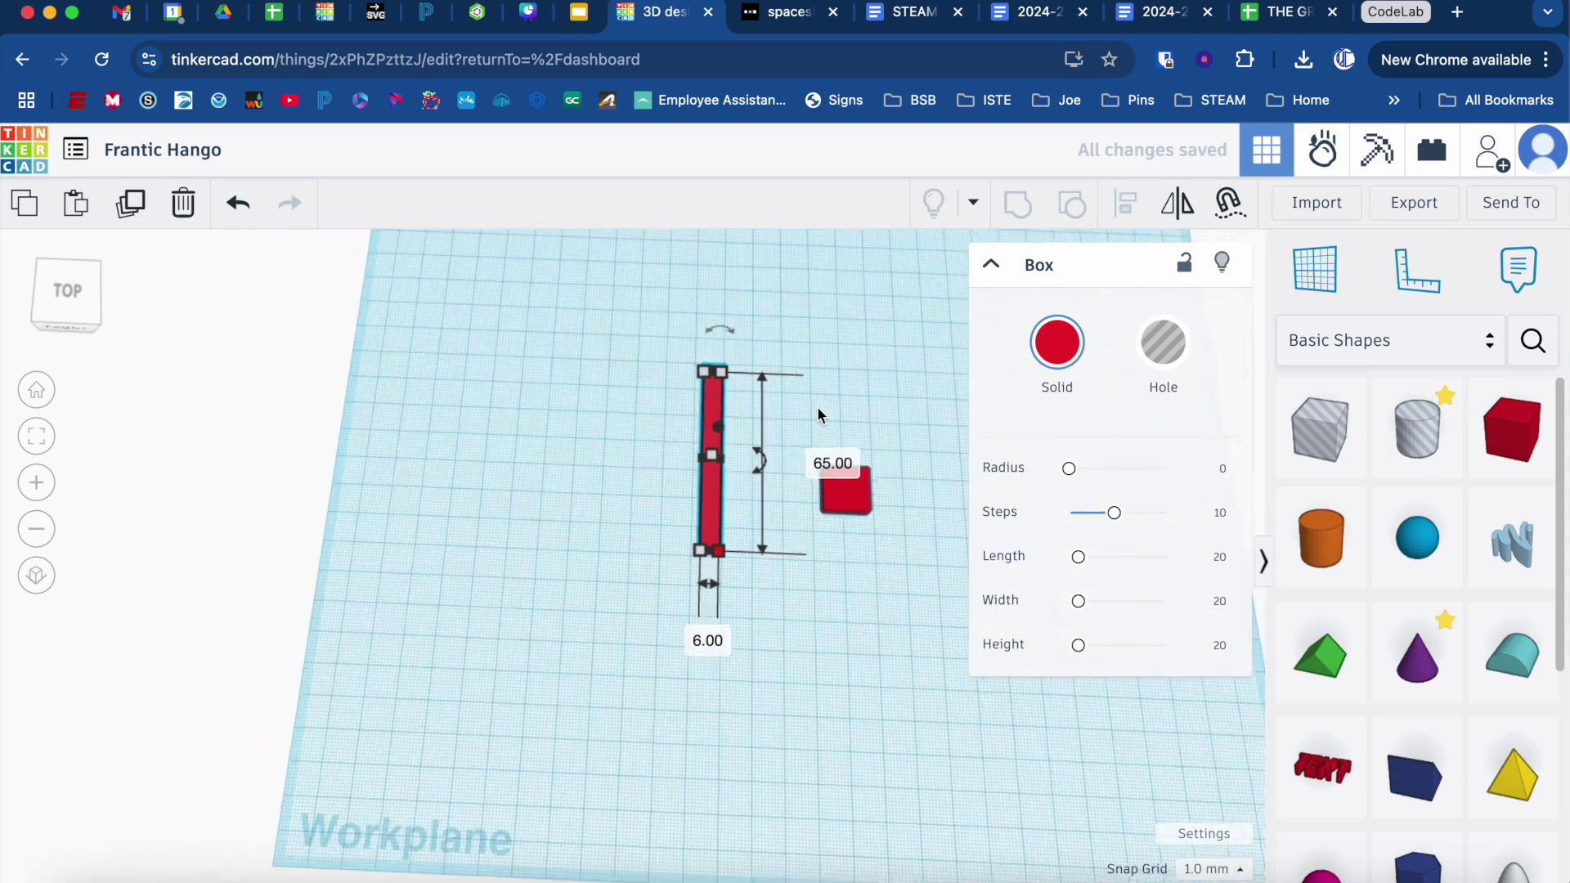
Step: Move the long bar so its end overlaps the square plate's back edge, and align both on their widthwise centre
drag(724, 409, 842, 325)
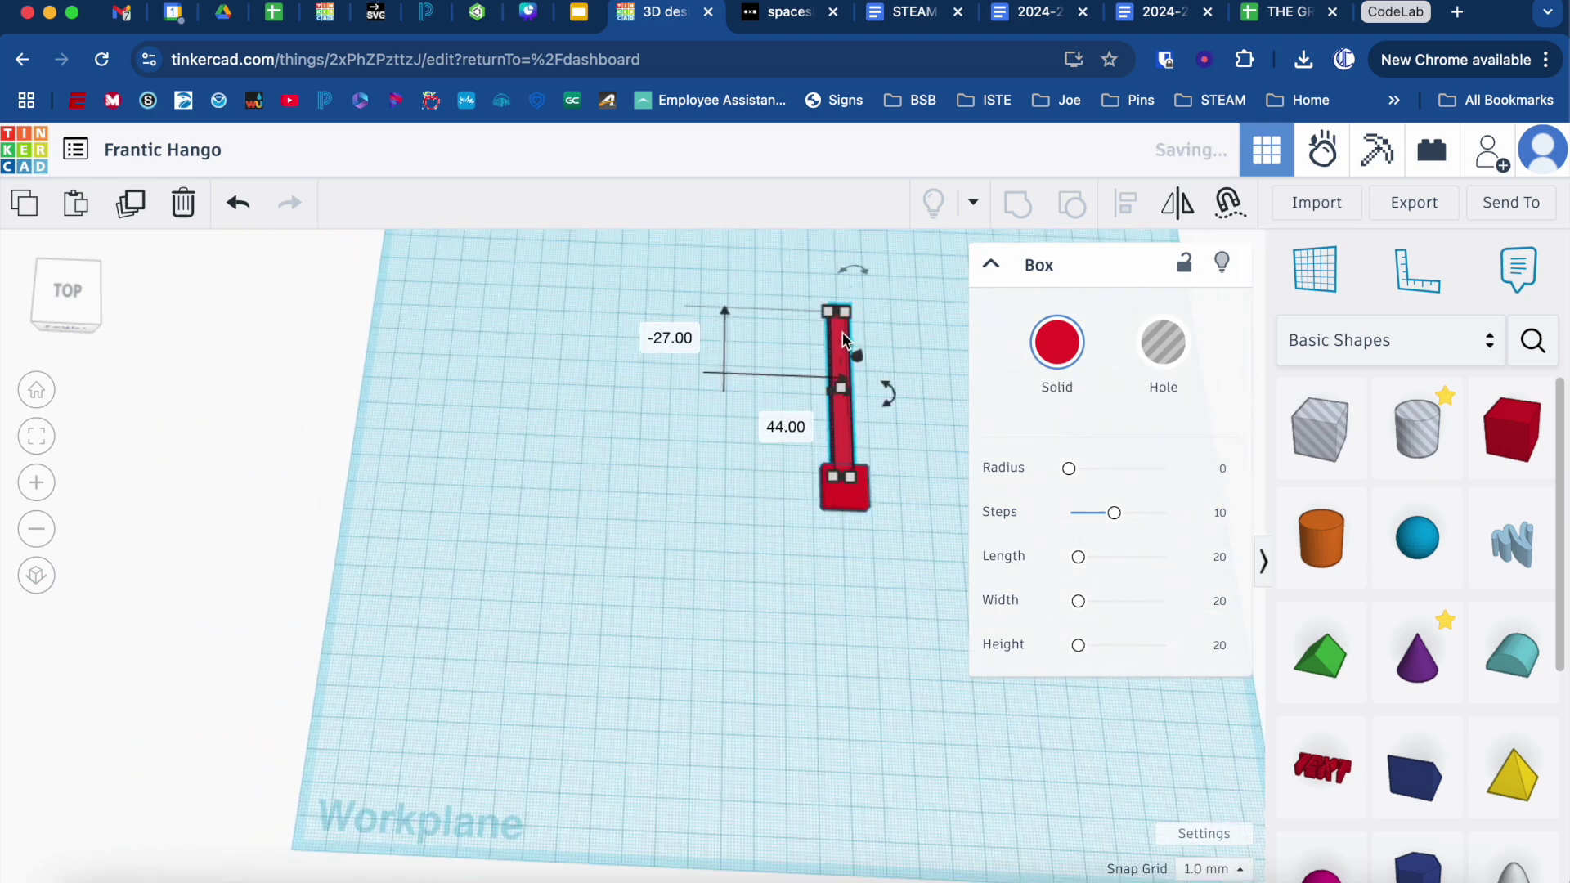
click(900, 588)
drag(928, 566, 761, 244)
key(l)
click(844, 539)
Step: Group the bar and the square plate into a single solid shape
click(1018, 204)
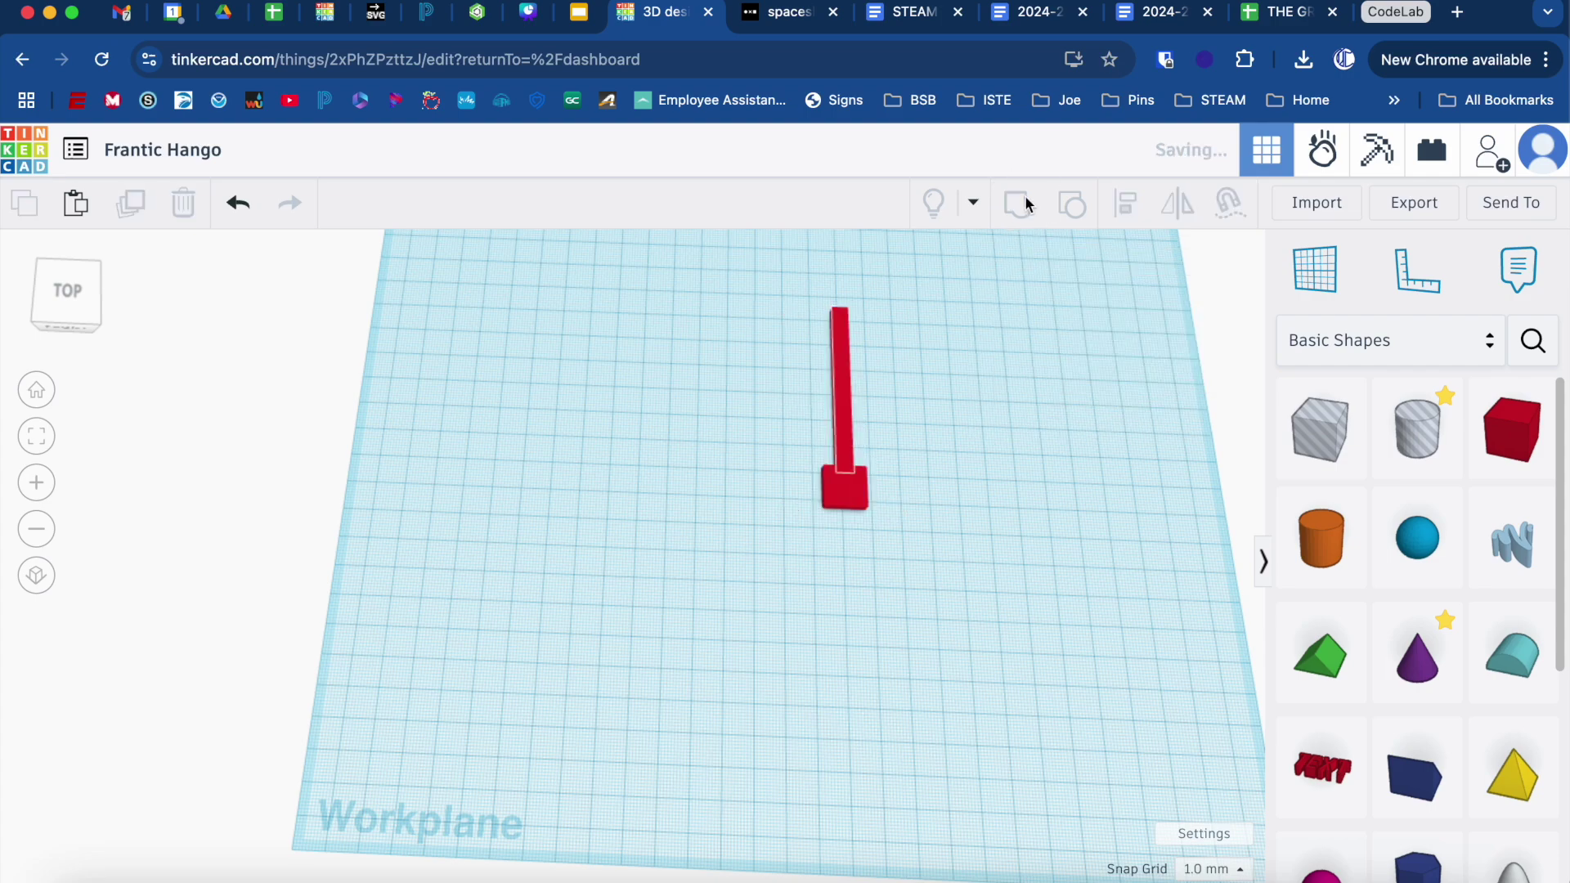
scroll(879, 458, up, 5)
right_drag(917, 524, 955, 487)
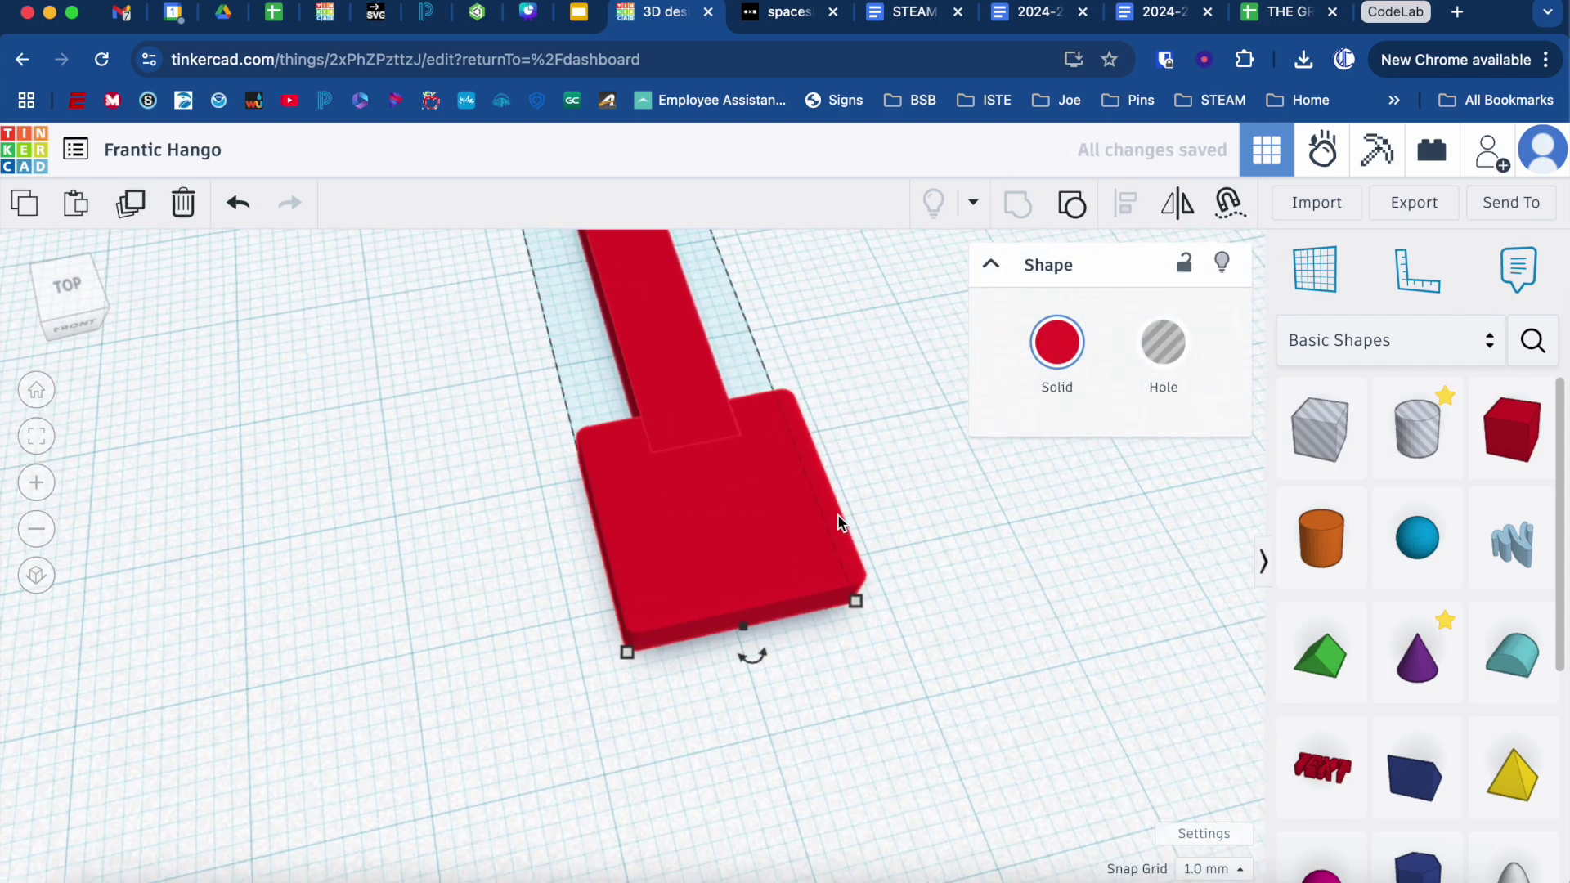
scroll(838, 519, down, 5)
scroll(941, 575, down, 2)
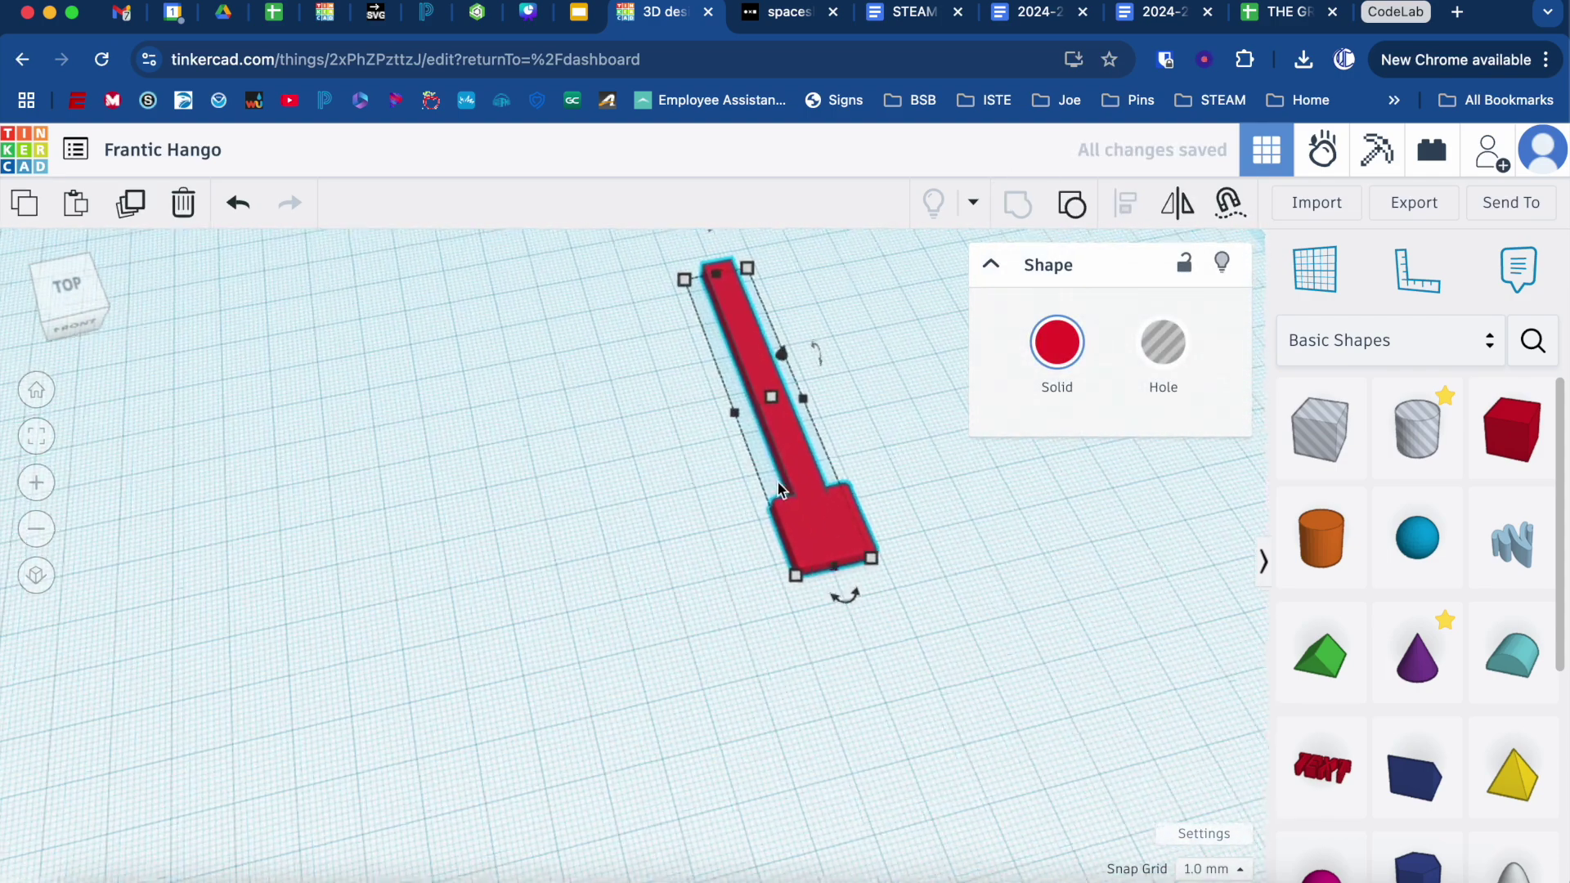
Step: Import the noun-spaceship-7226846 (1).svg file from the Downloads folder at 100% scale
scroll(838, 526, up, 5)
right_drag(838, 533, 955, 565)
scroll(775, 497, down, 10)
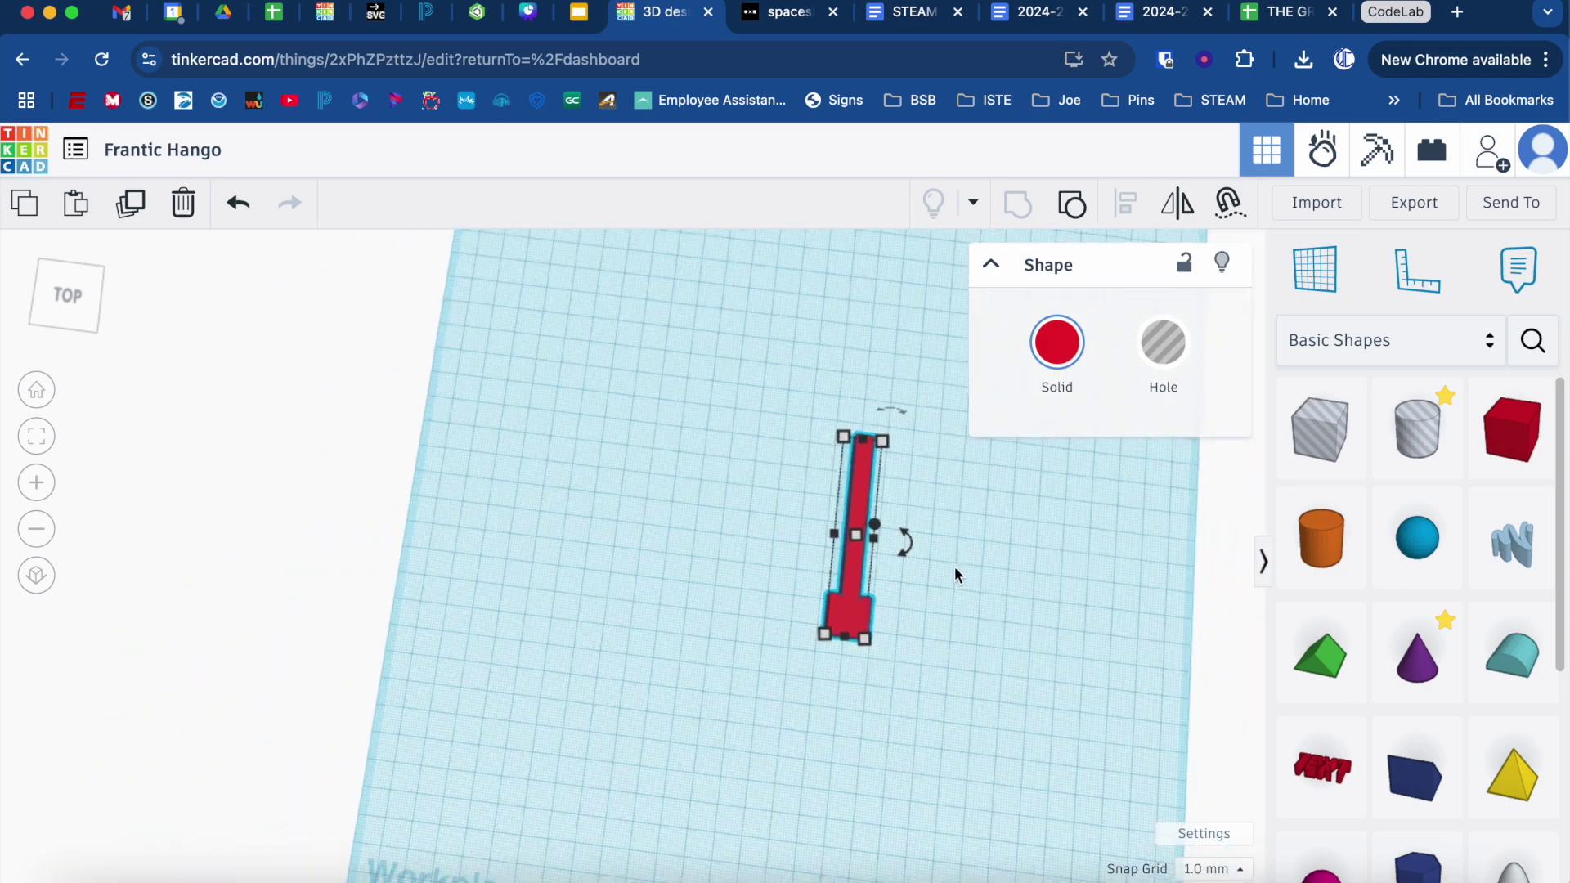
click(1316, 204)
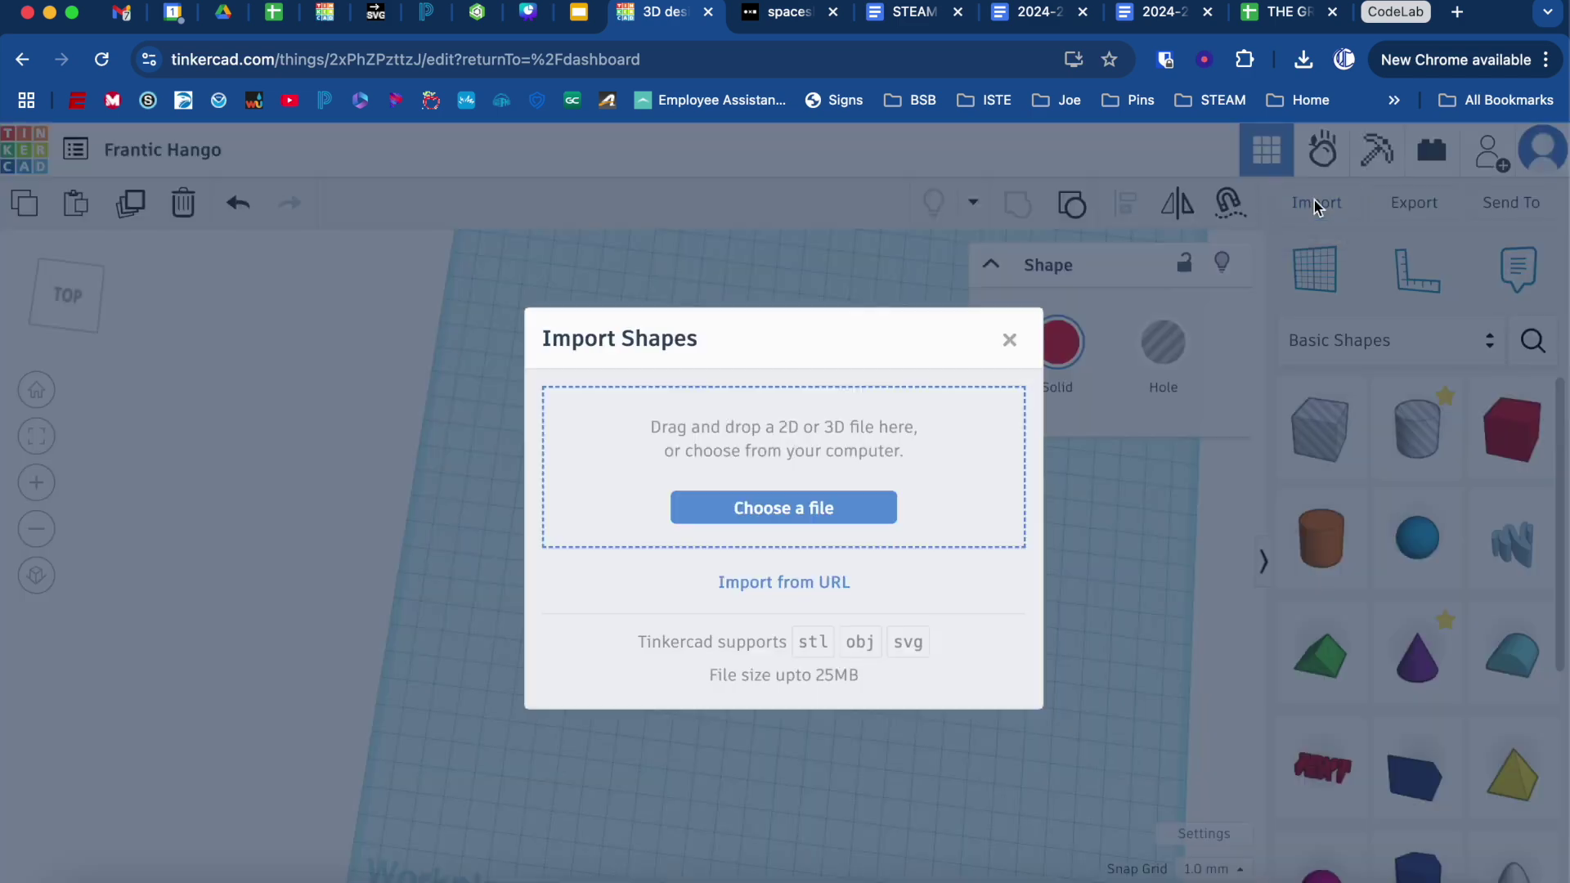
click(811, 512)
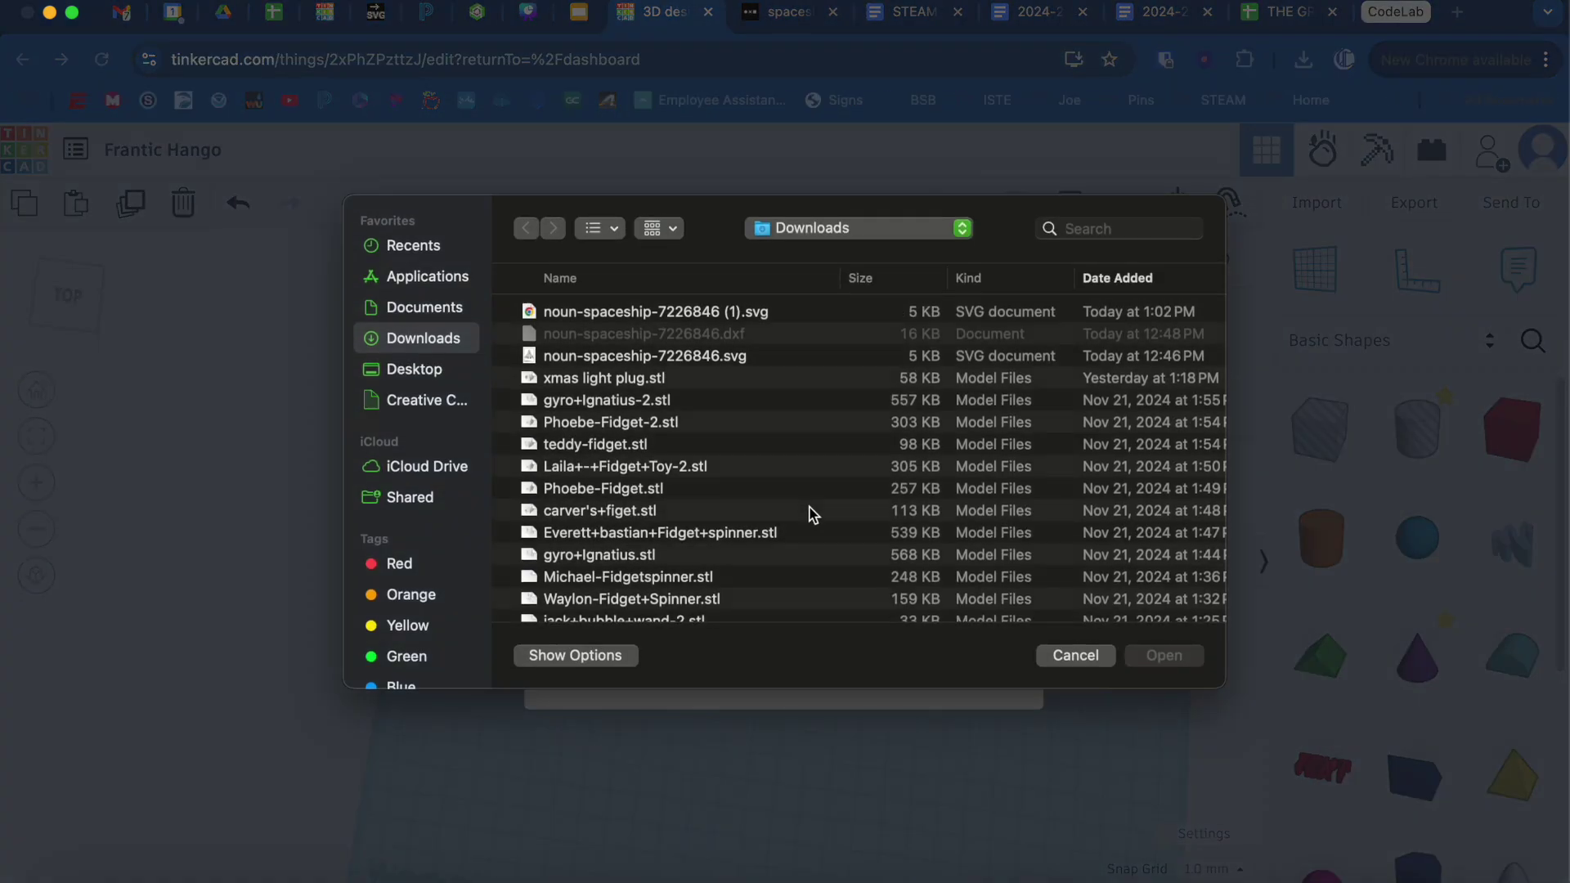
click(609, 314)
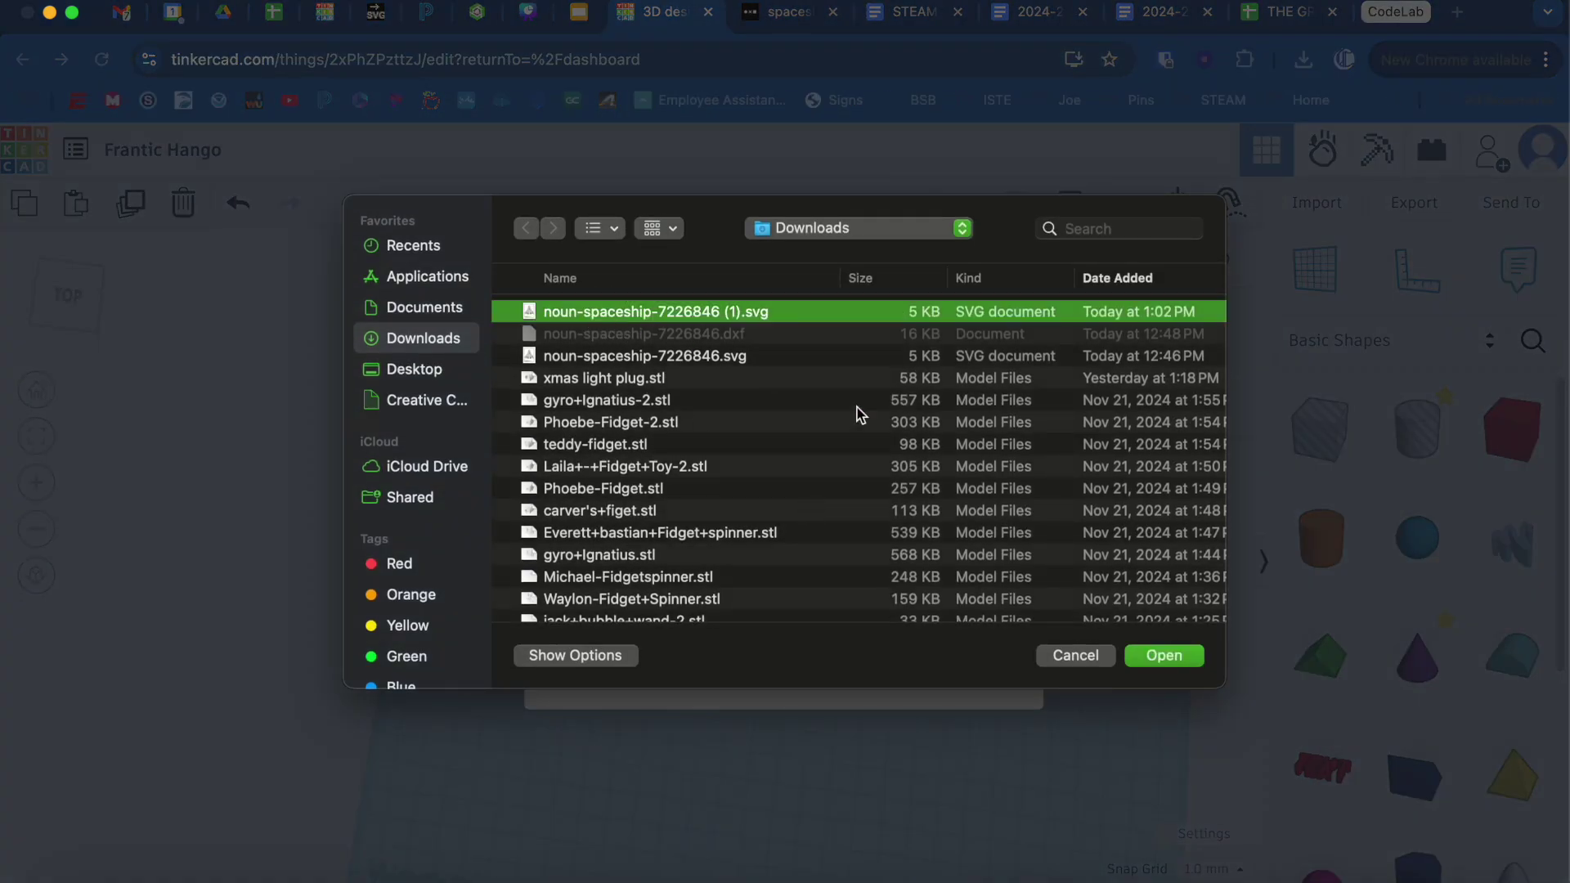
click(1148, 657)
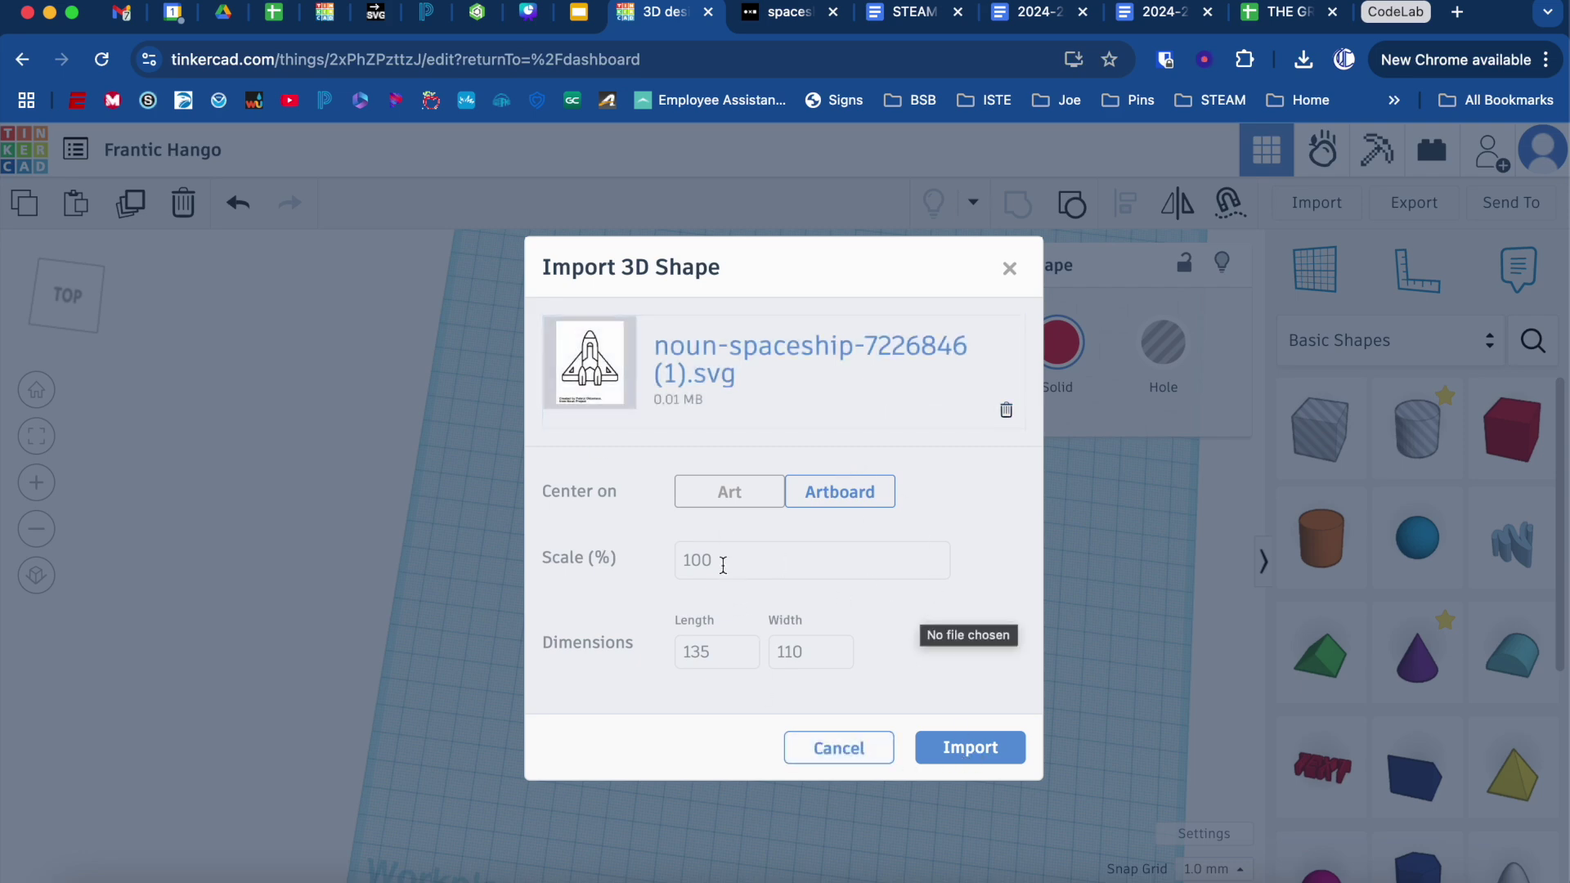
click(977, 752)
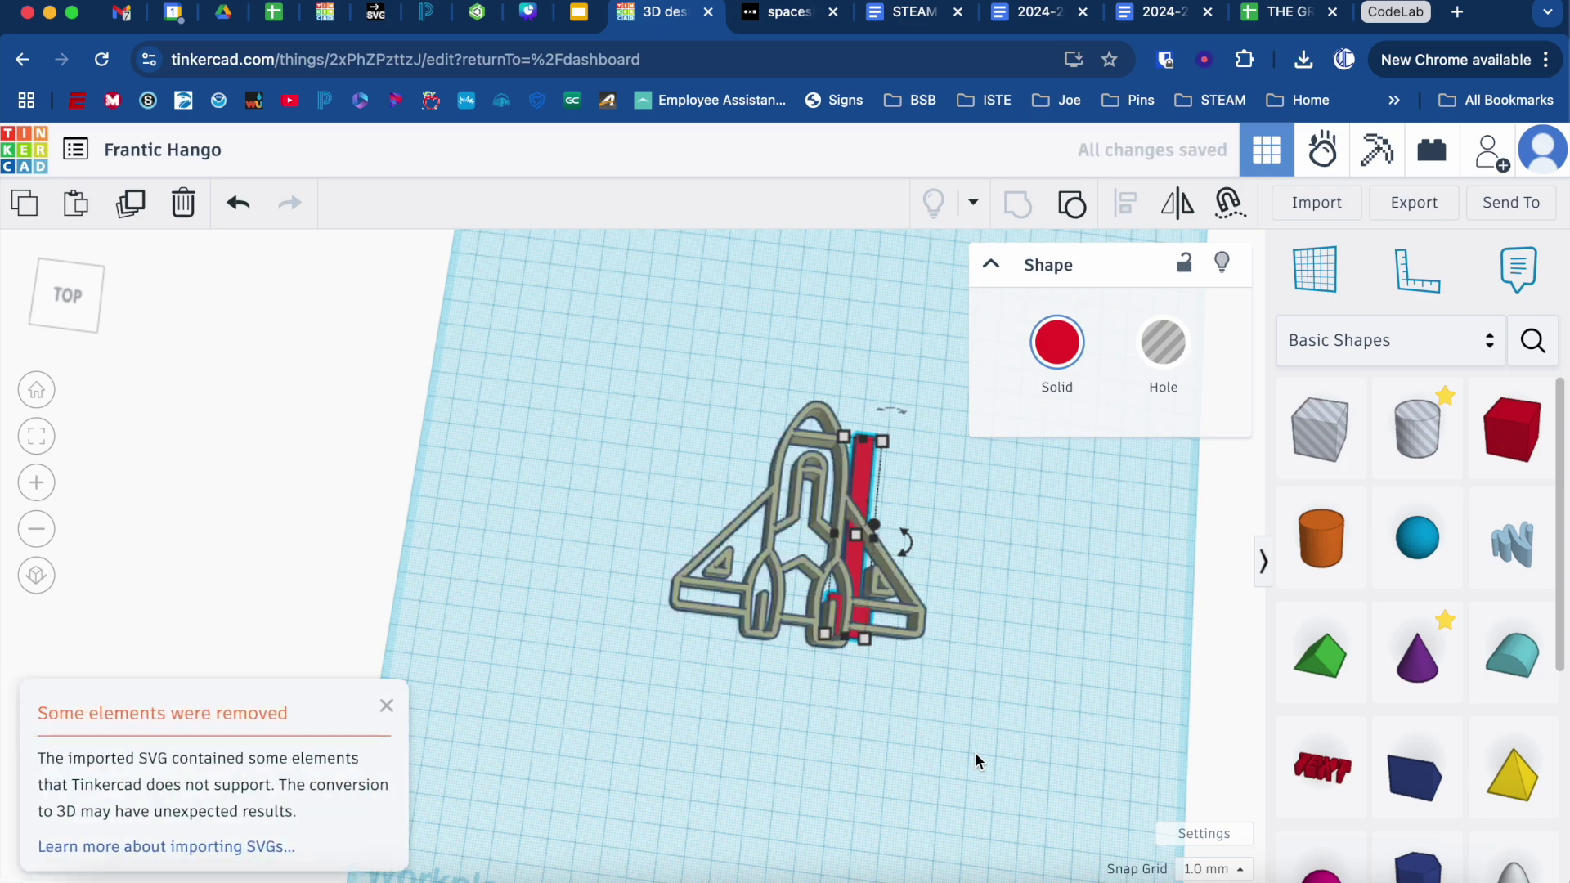
Step: Move the imported spaceship off the red handle and set its height to 3 mm
drag(824, 577, 723, 461)
scroll(723, 461, up, 5)
right_drag(723, 461, 747, 507)
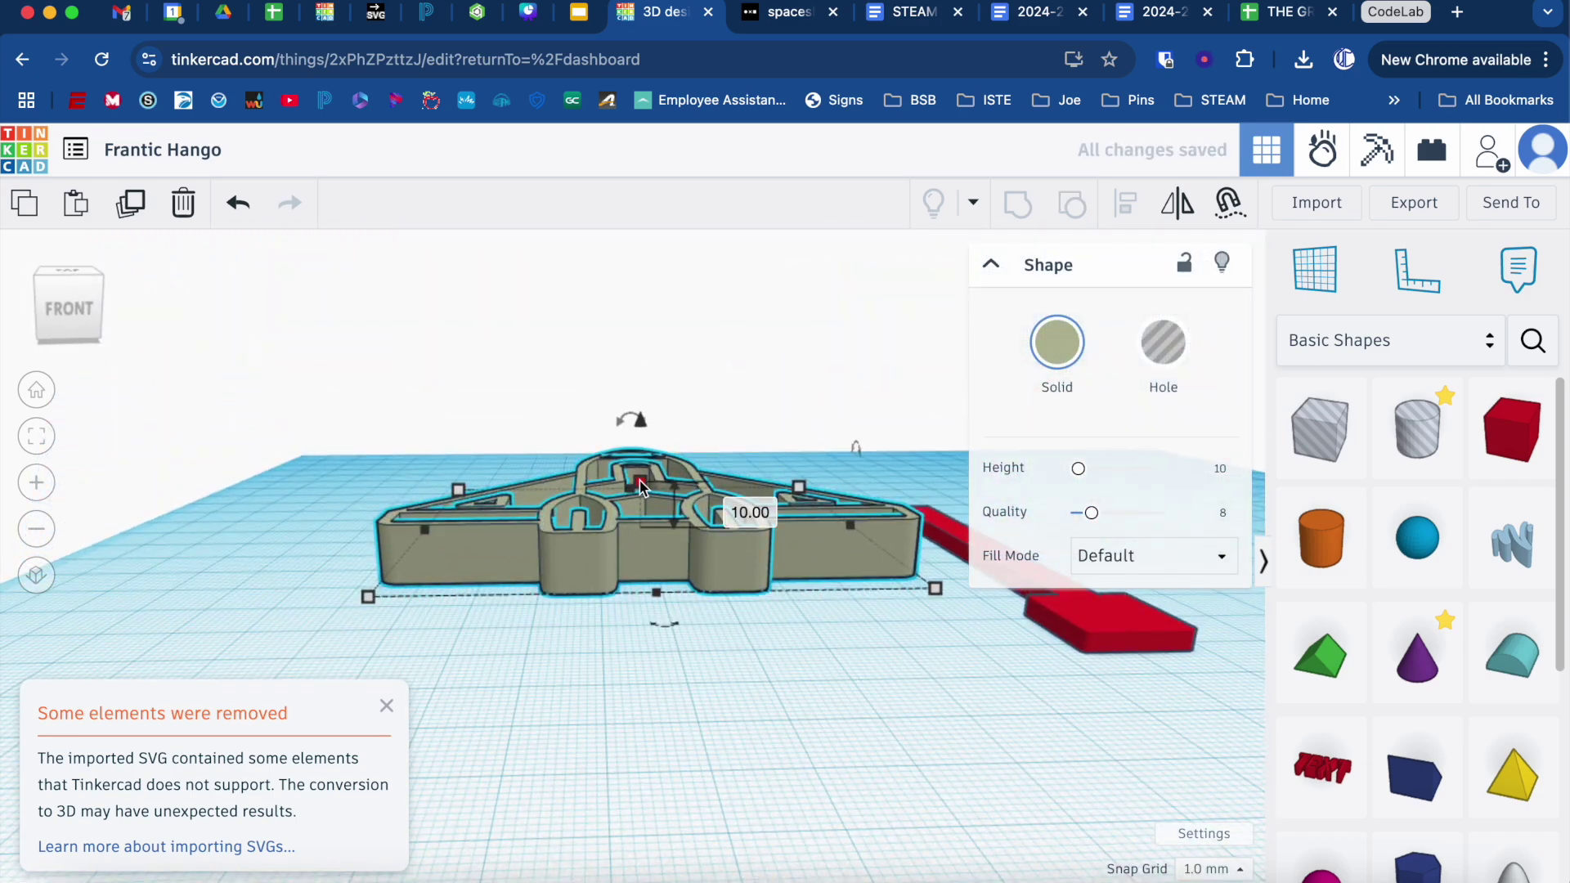
click(750, 505)
text(3)
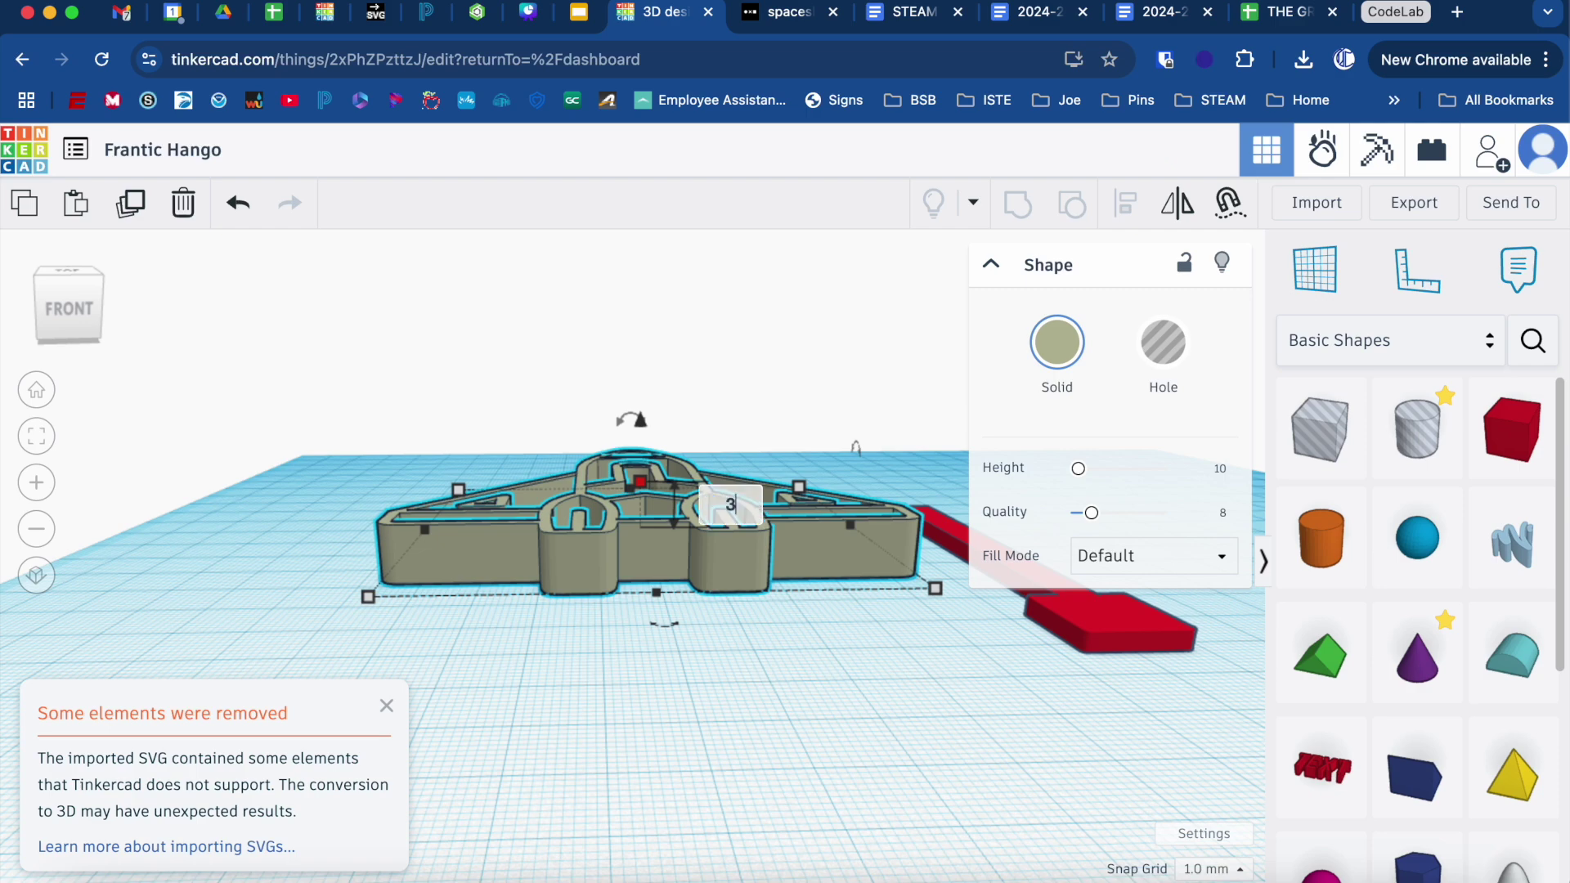
key(Return)
click(767, 620)
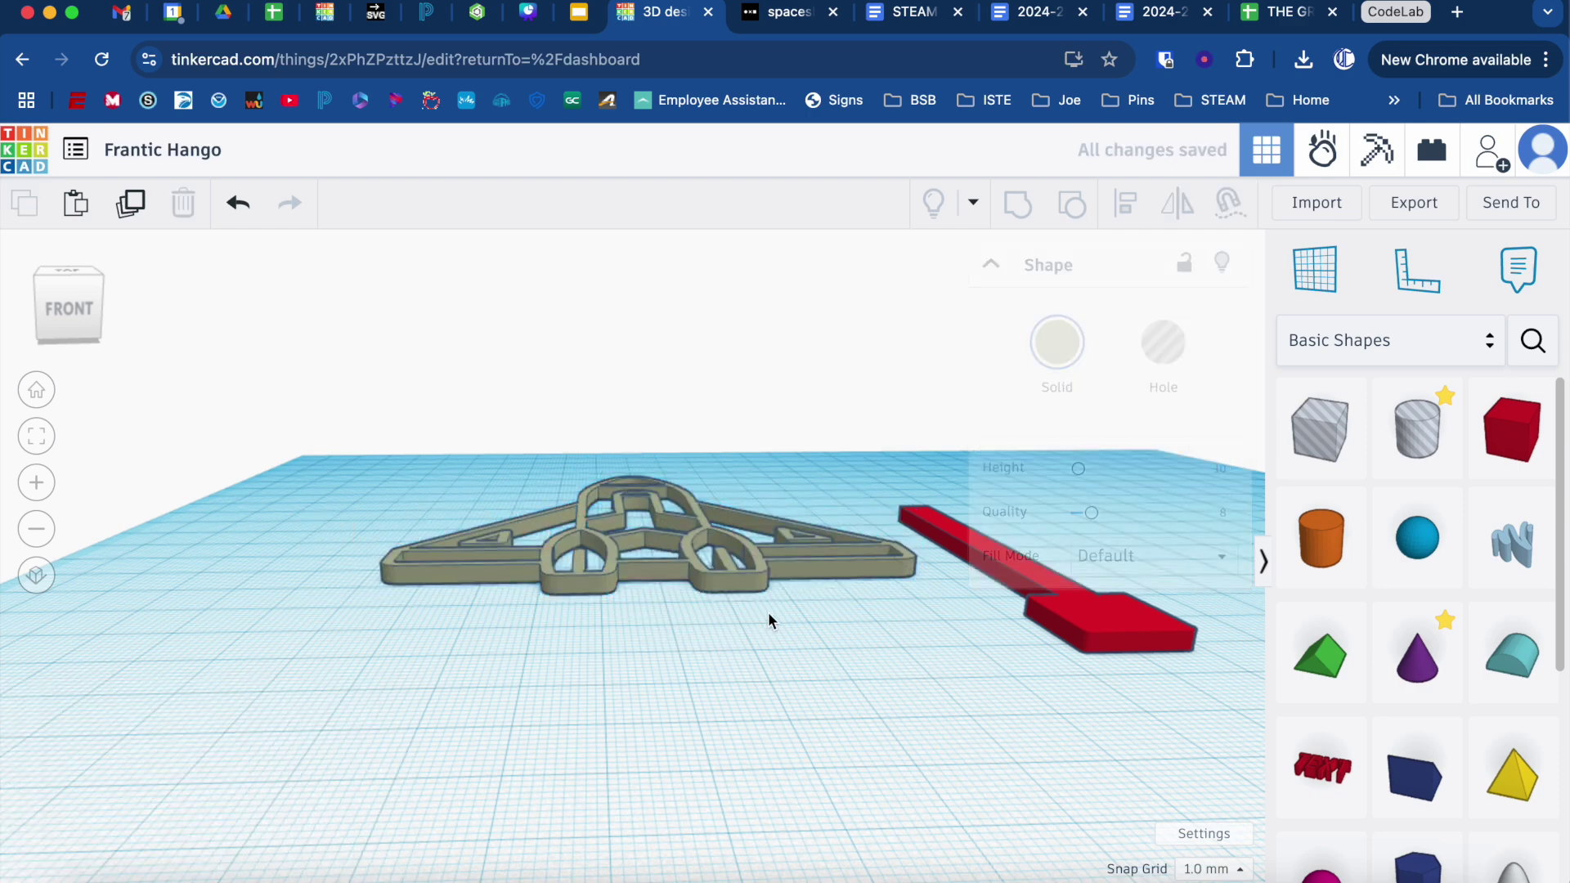
Step: Scale the spaceship down proportionally to about 50 mm wide and 49 mm long
right_drag(768, 620, 761, 709)
click(691, 576)
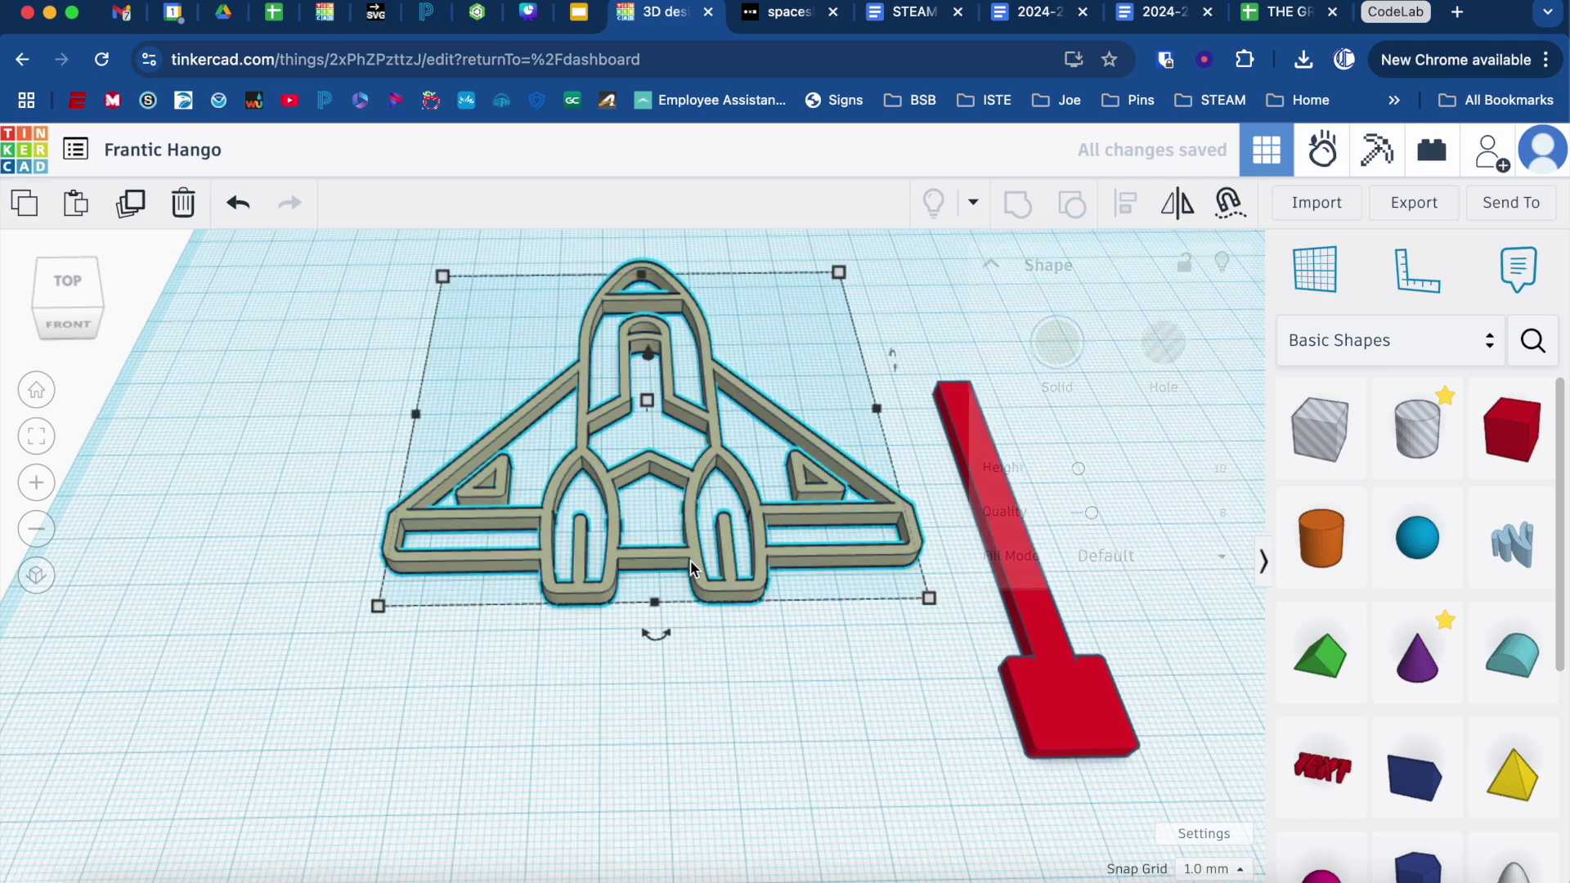
click(378, 606)
click(646, 699)
click(384, 615)
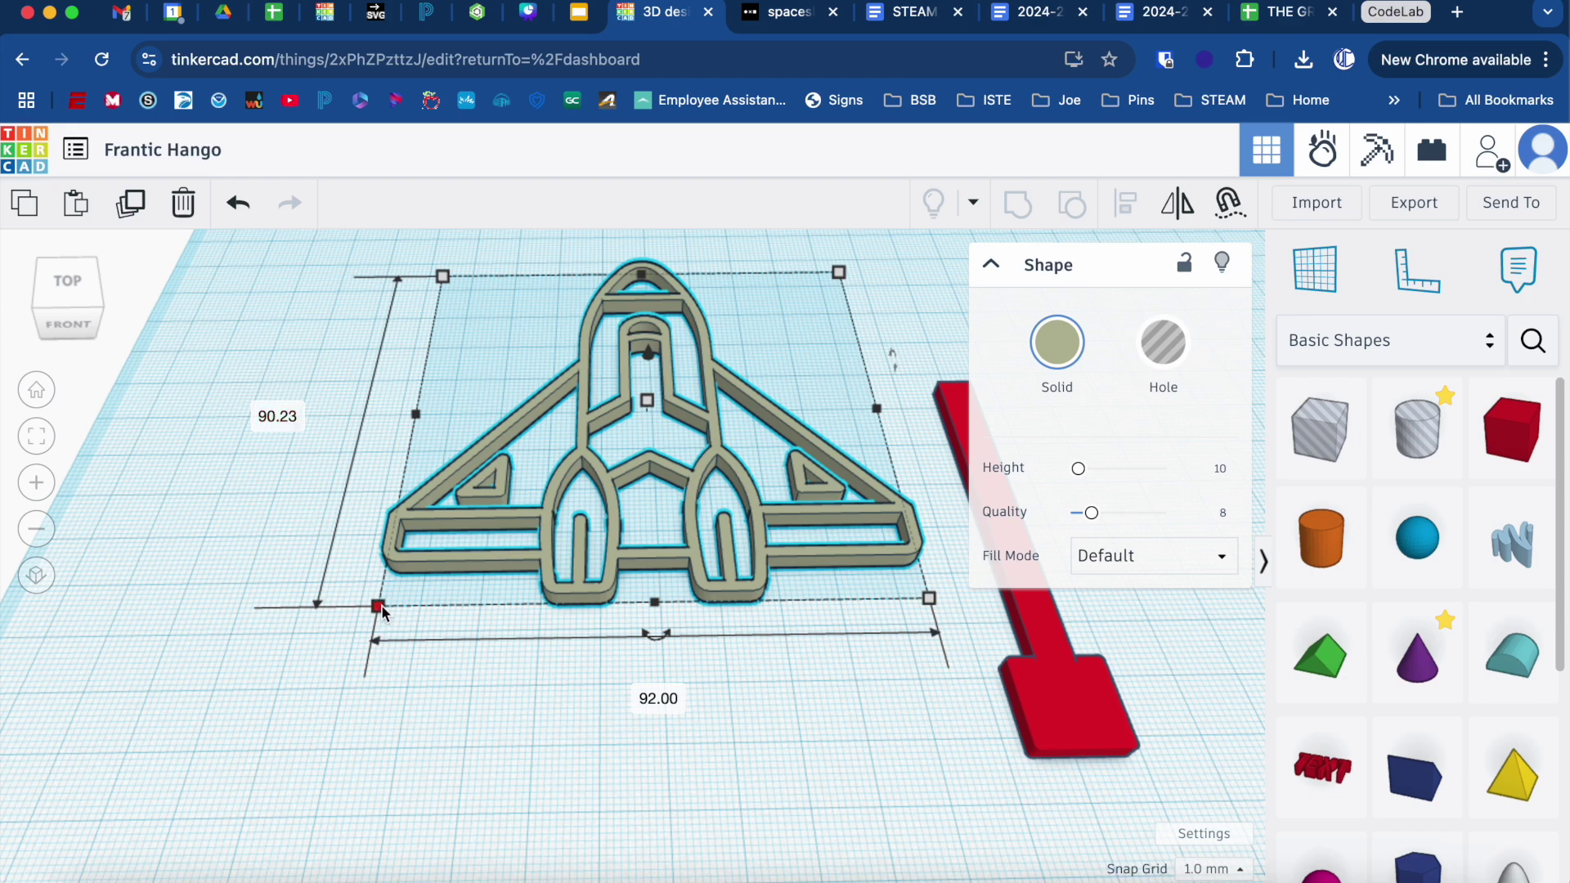
drag(383, 611, 697, 435)
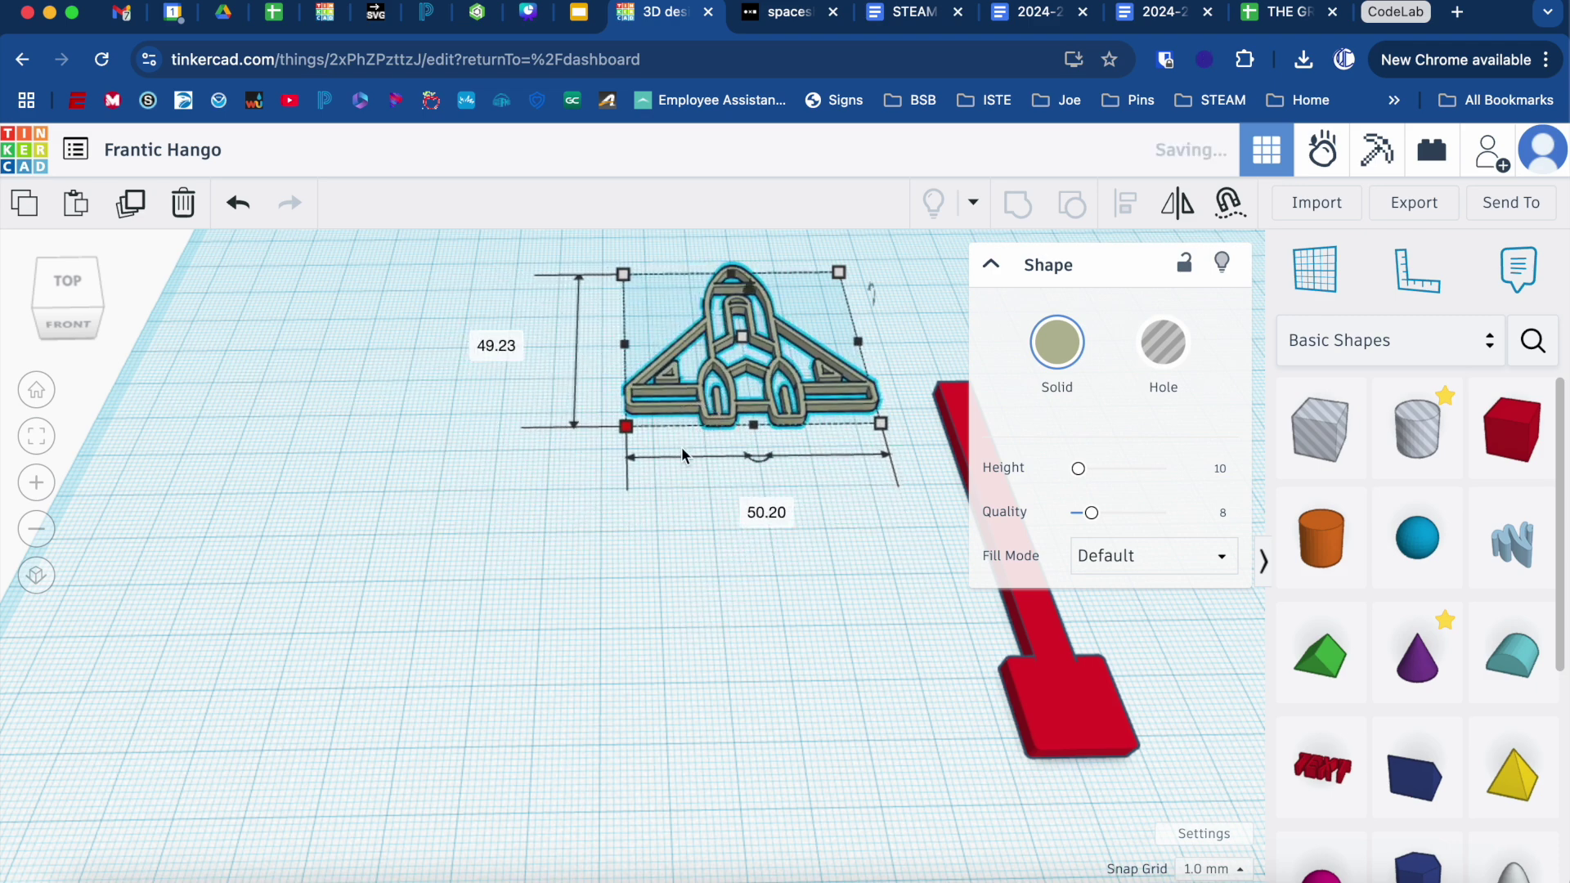
click(726, 497)
Step: Set the scaled spaceship's height back to 3 mm
click(749, 380)
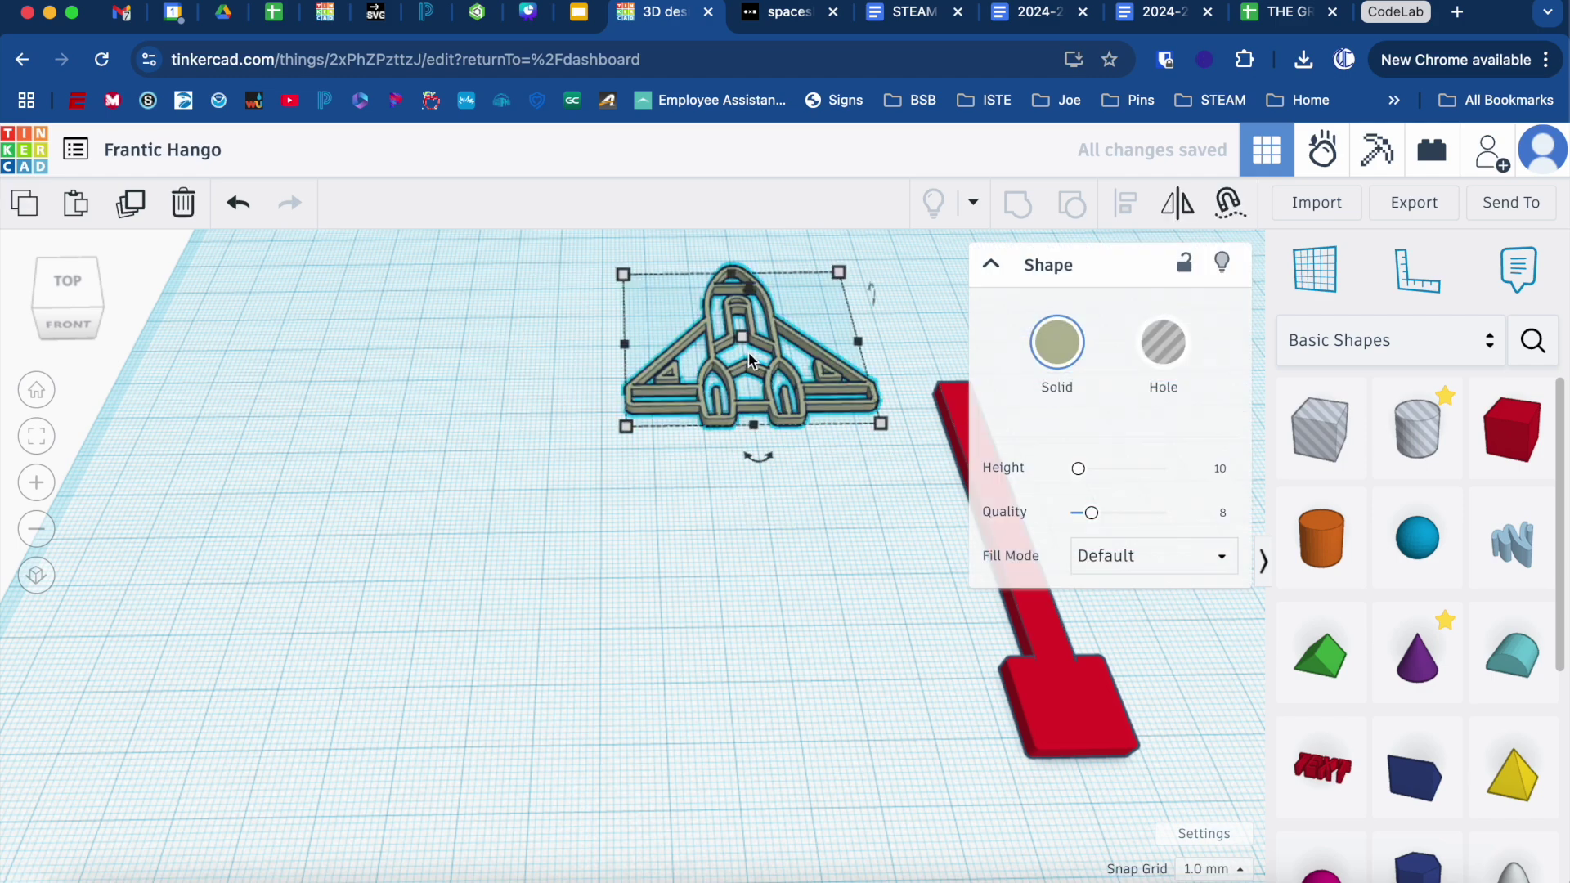
click(858, 337)
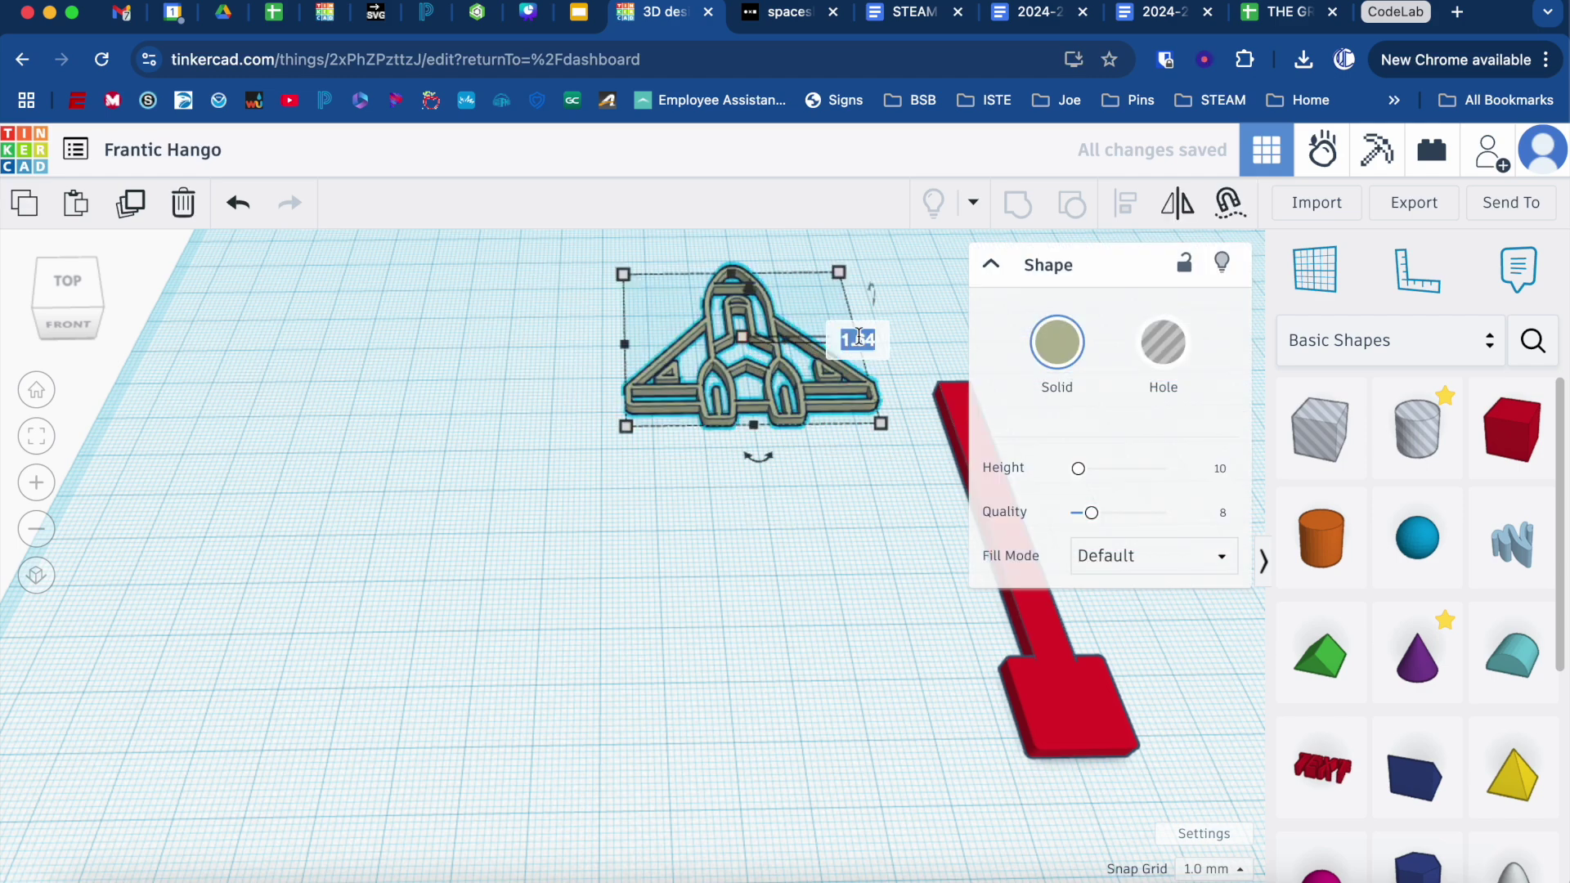
text(3)
key(Return)
click(827, 500)
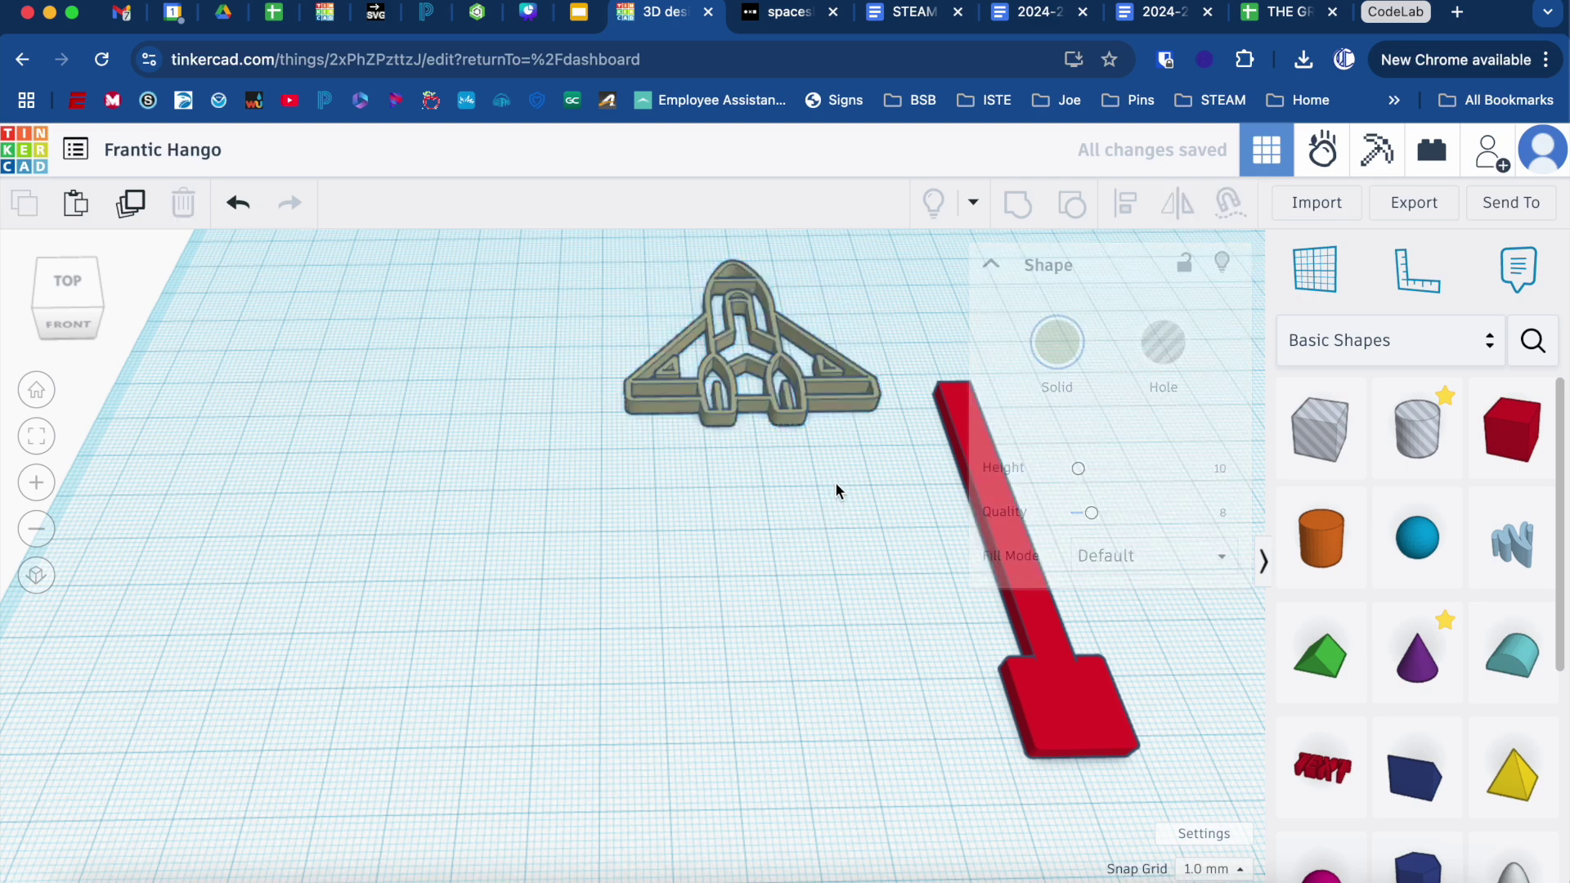
Step: Align the spaceship and the red handle on their widthwise centre so the handle's end overlaps the spaceship's tail
right_drag(860, 485, 526, 594)
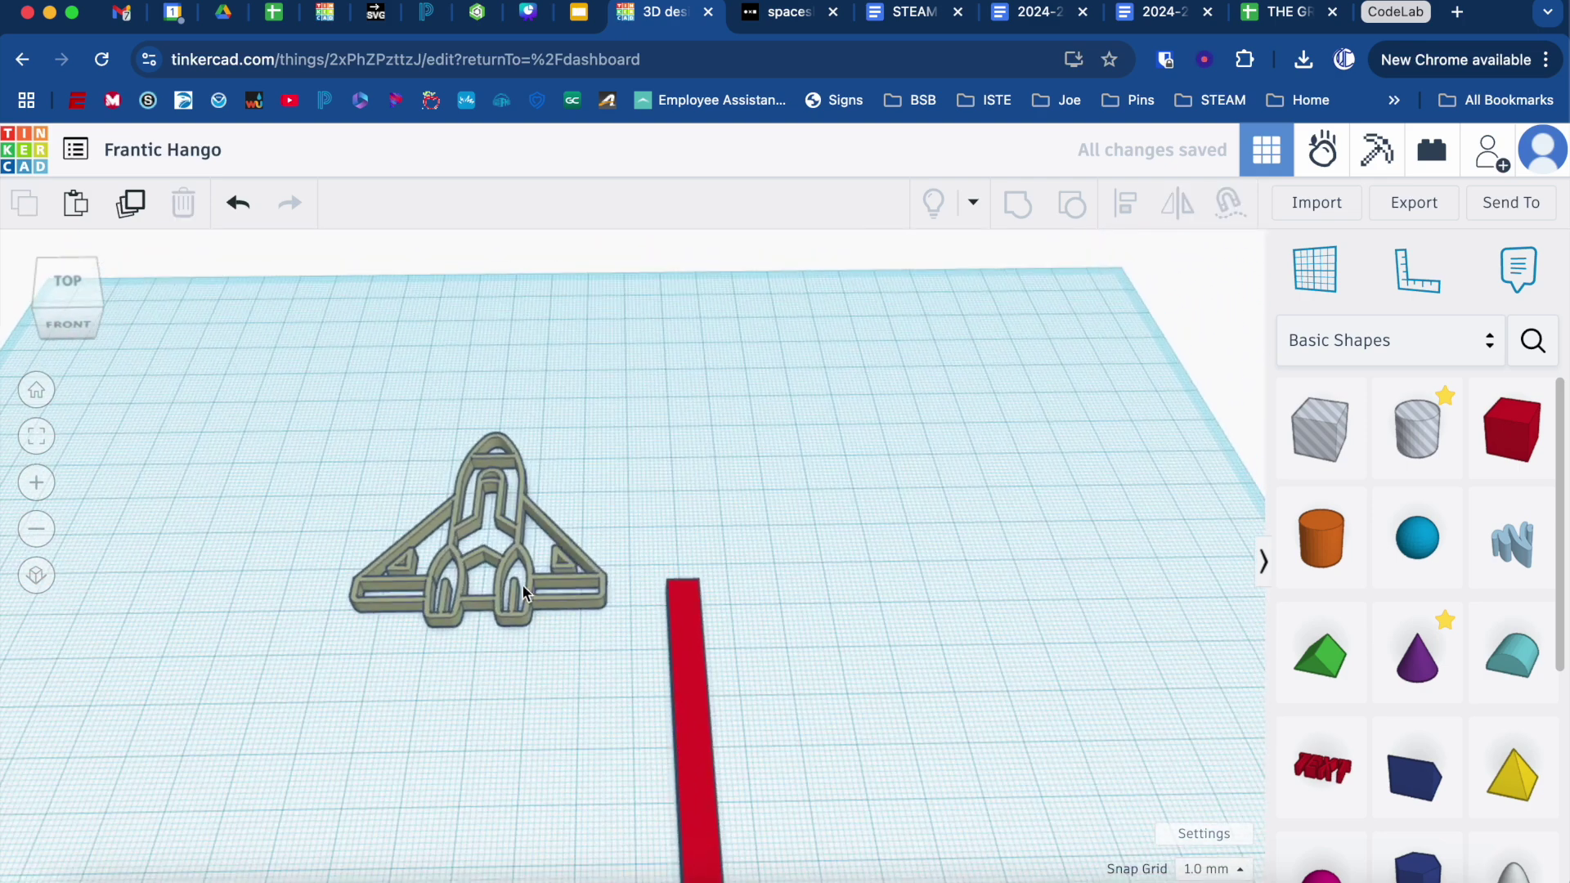
click(587, 601)
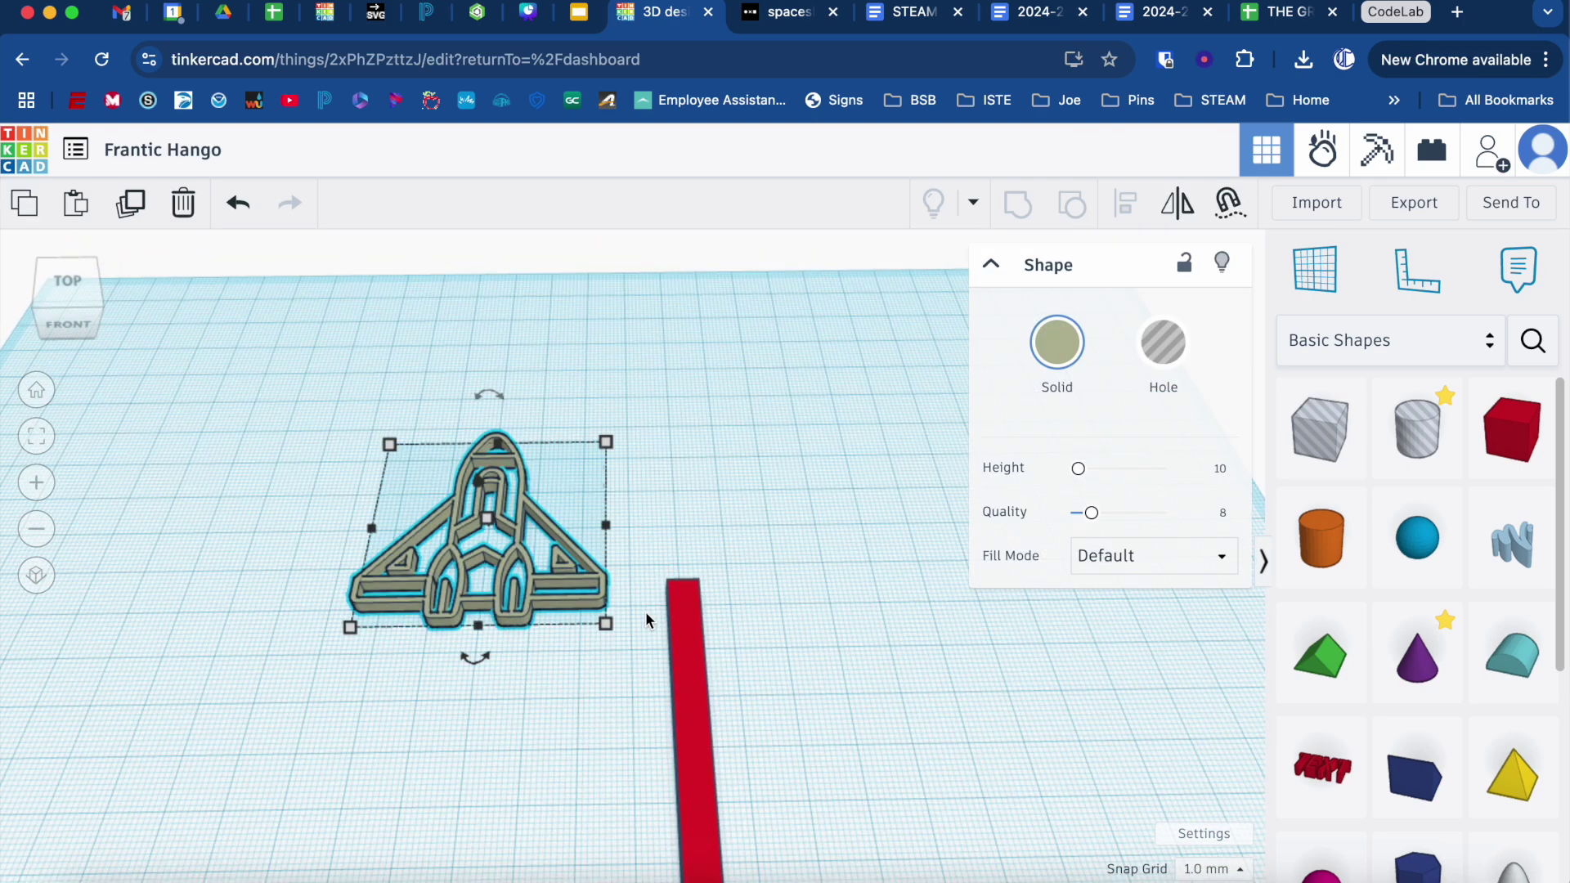
shift+click(687, 630)
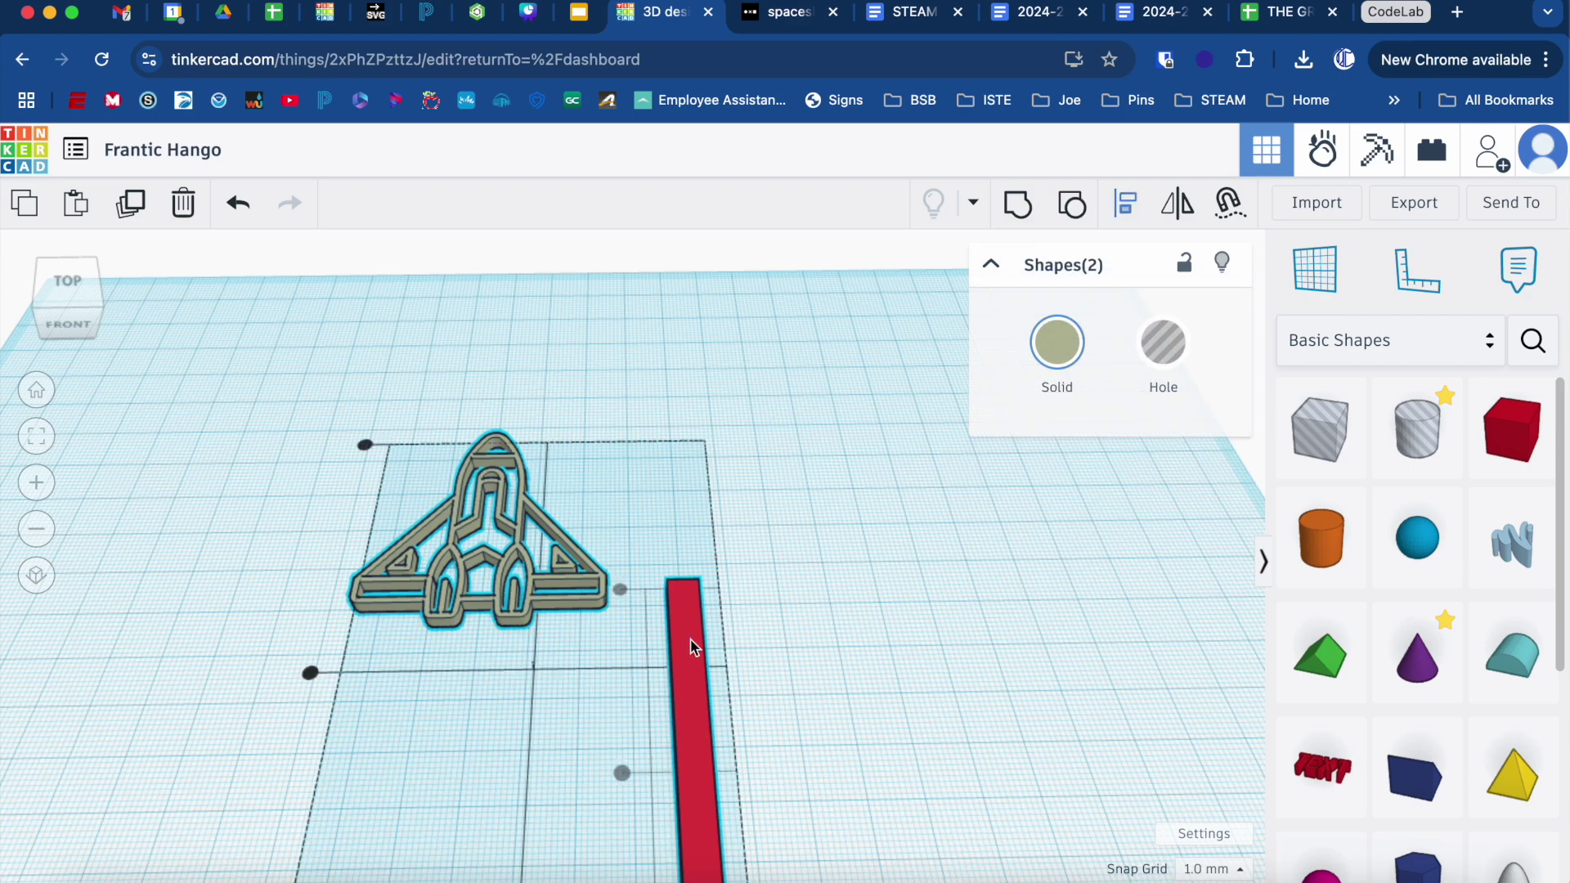
scroll(715, 718, down, 5)
click(717, 810)
scroll(719, 814, up, 8)
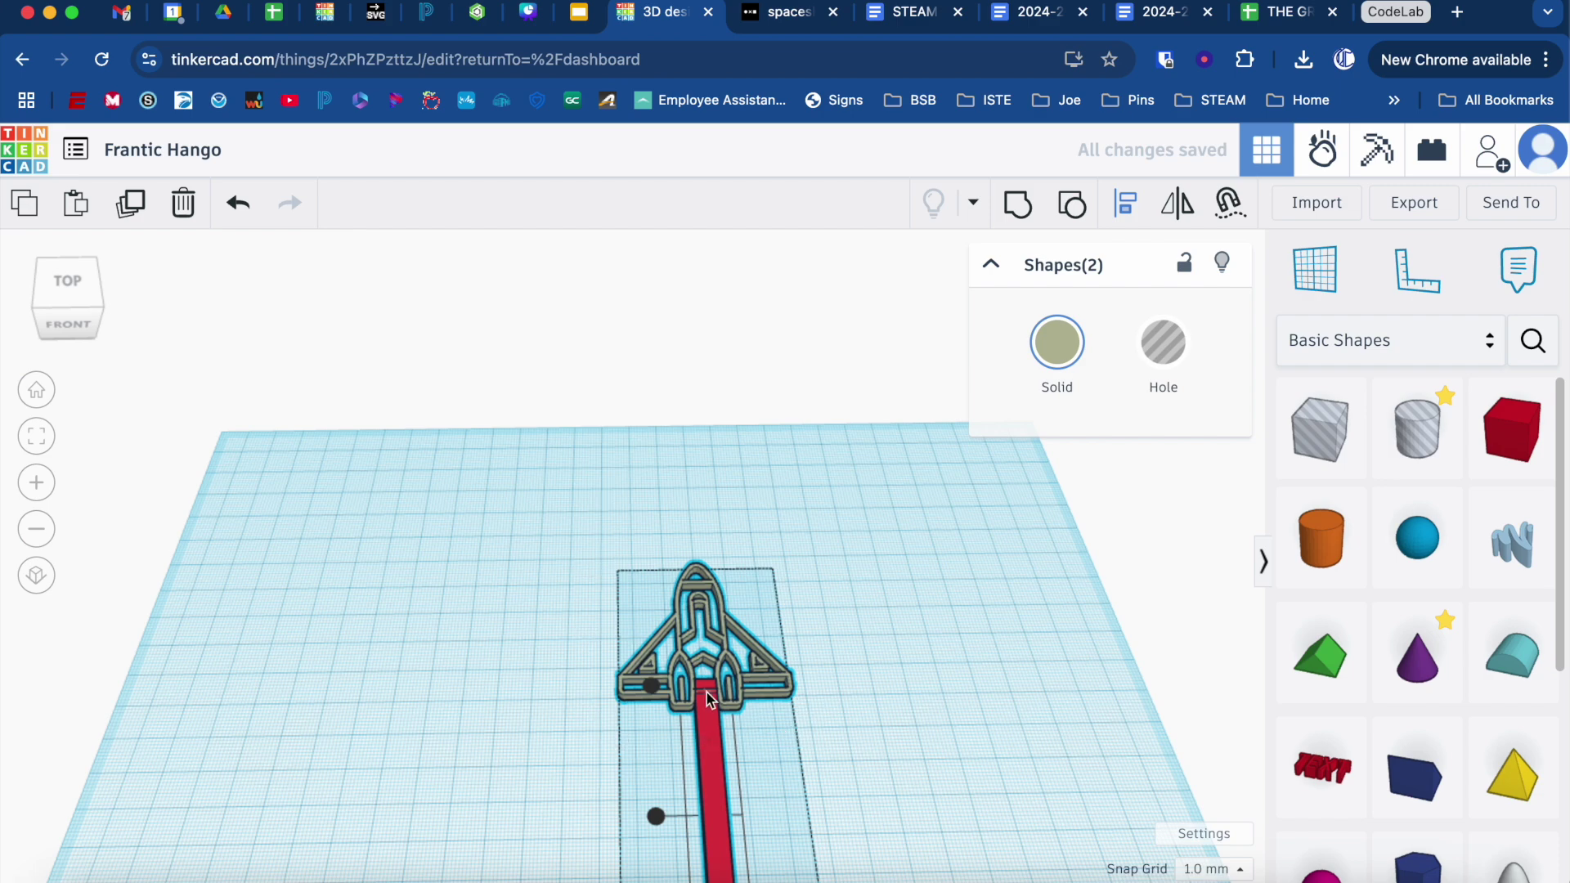
scroll(757, 726, up, 2)
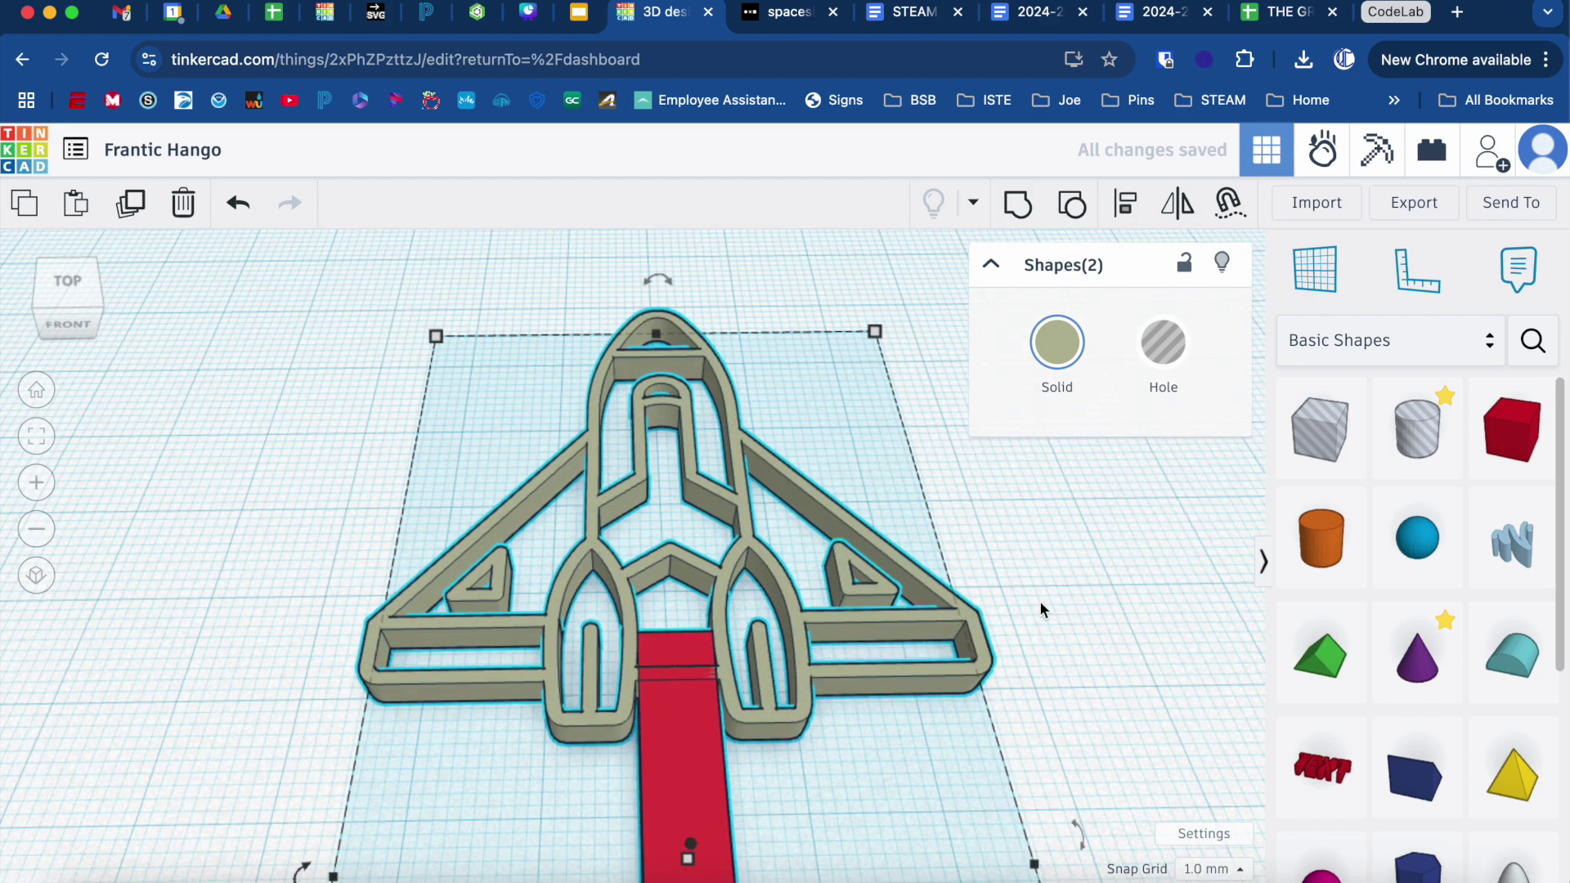
click(1071, 570)
Step: Place a solid box beside the spaceship's left wing and narrow it to 2 mm wide
right_drag(1034, 554, 967, 694)
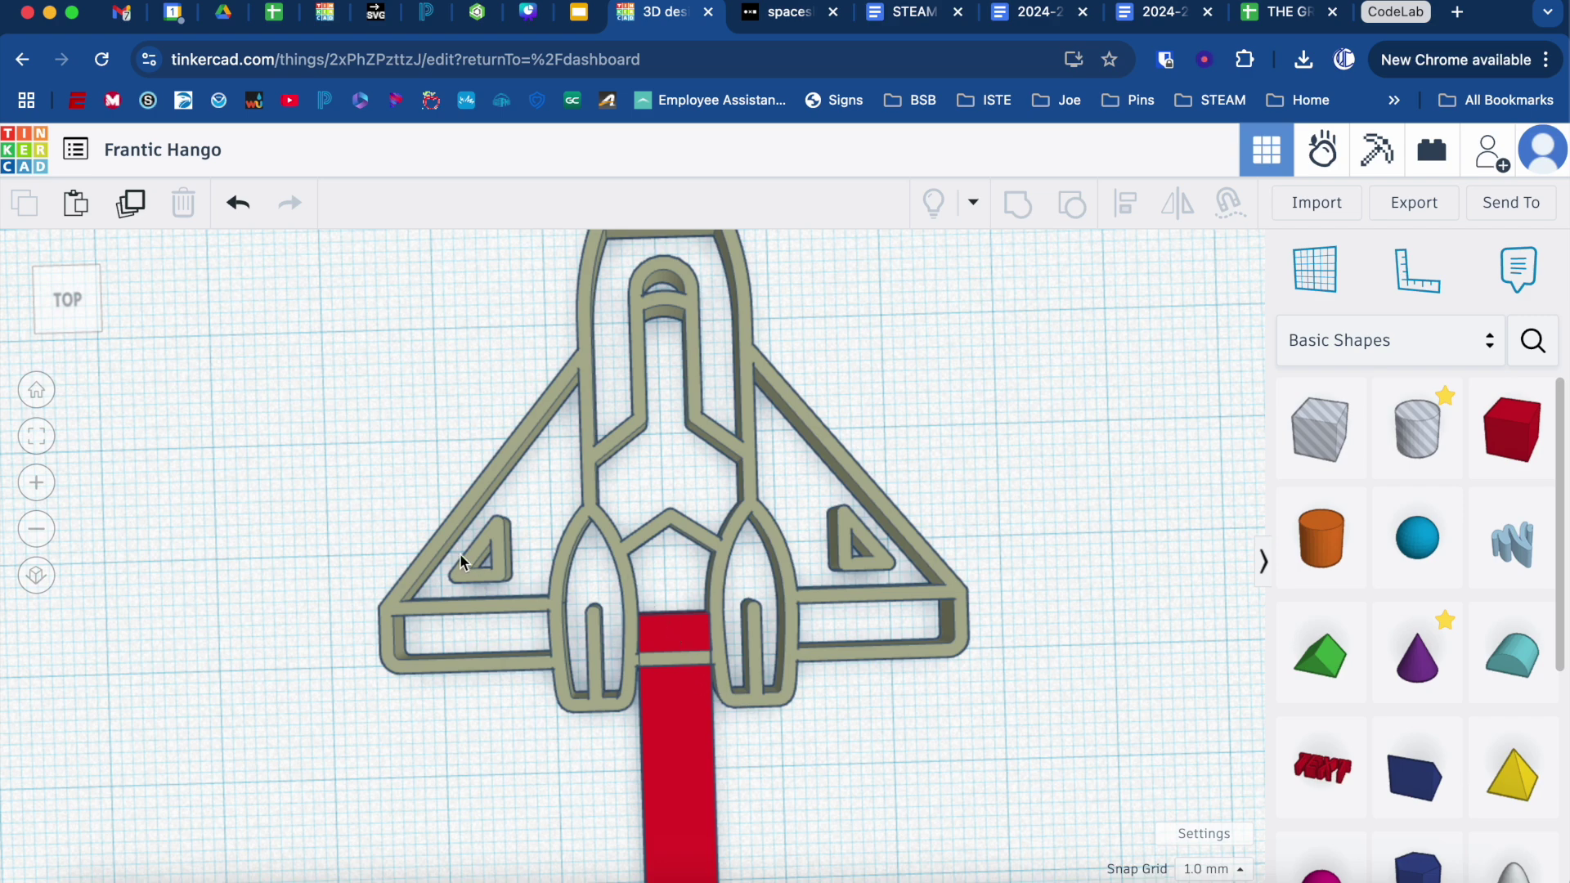
scroll(460, 562, up, 5)
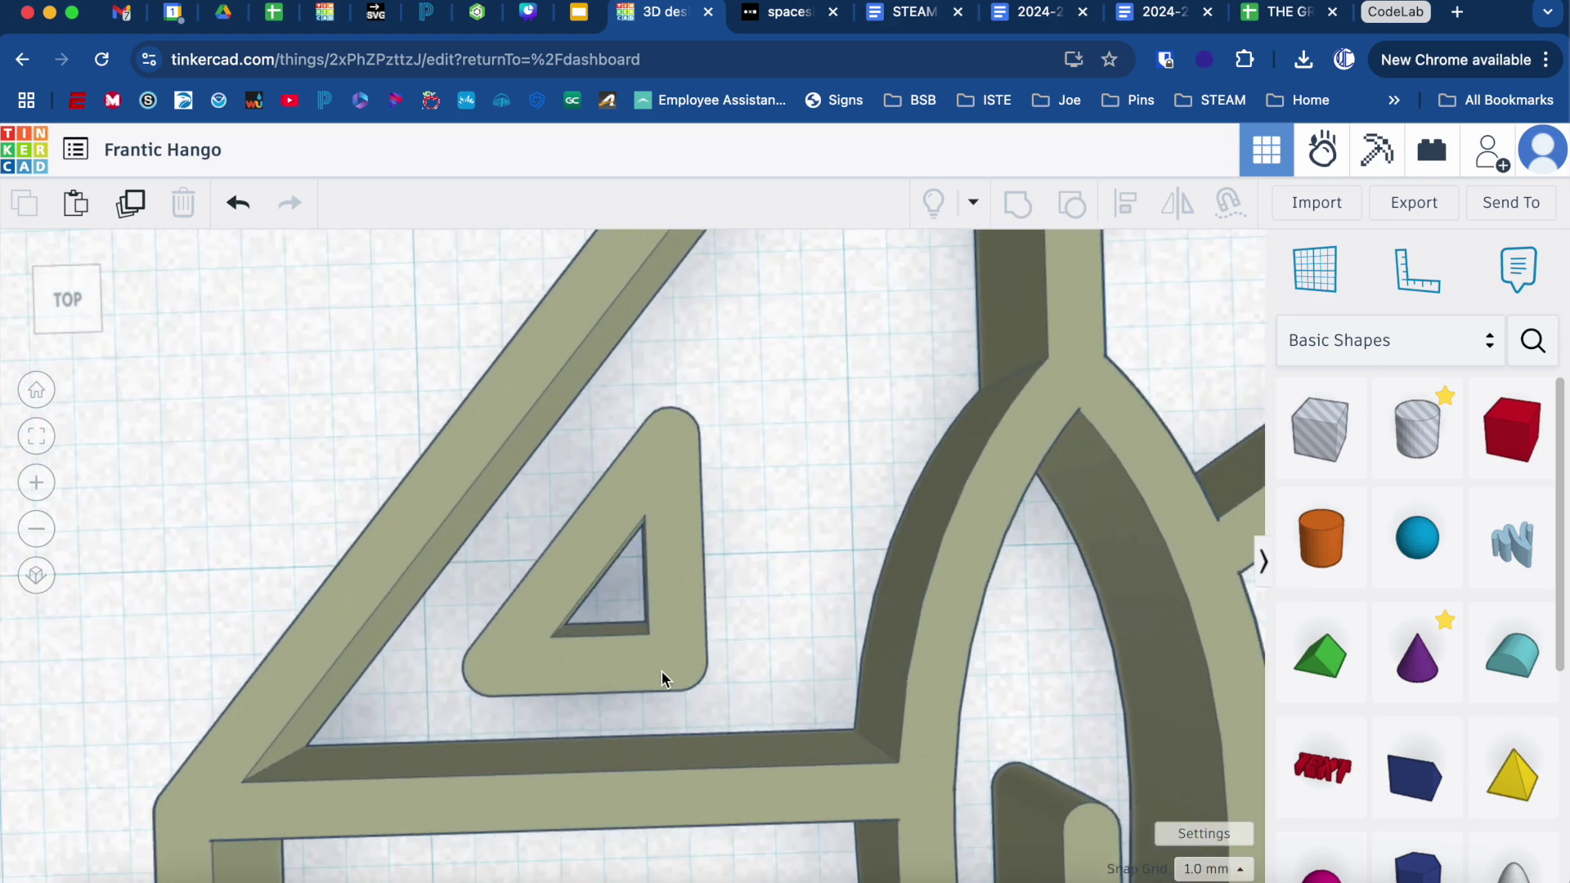
scroll(900, 500, down, 5)
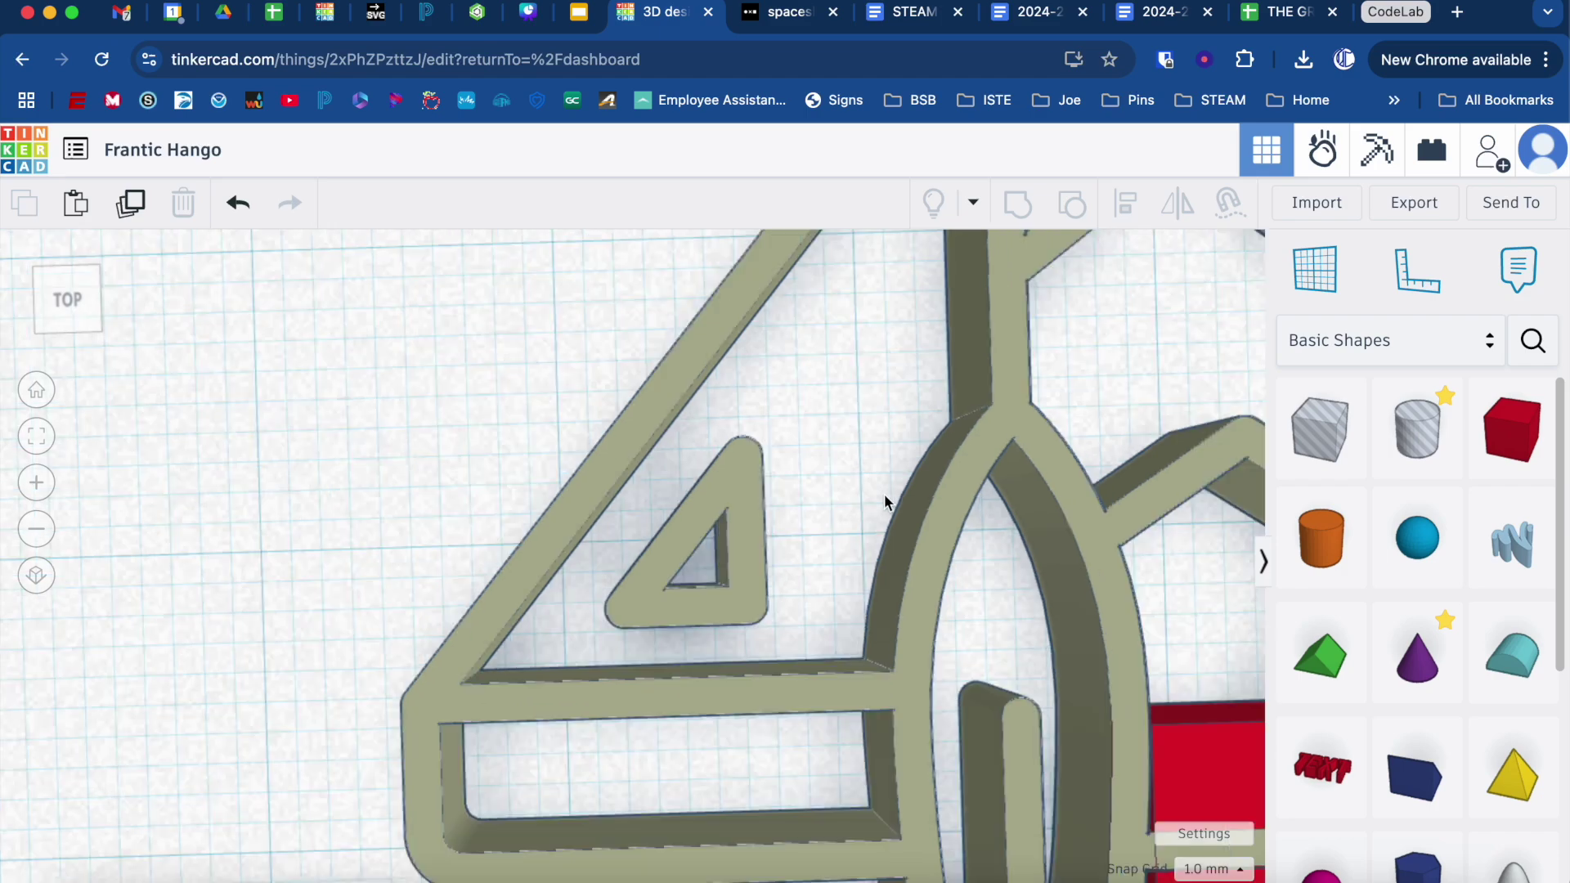
scroll(1109, 458, up, 5)
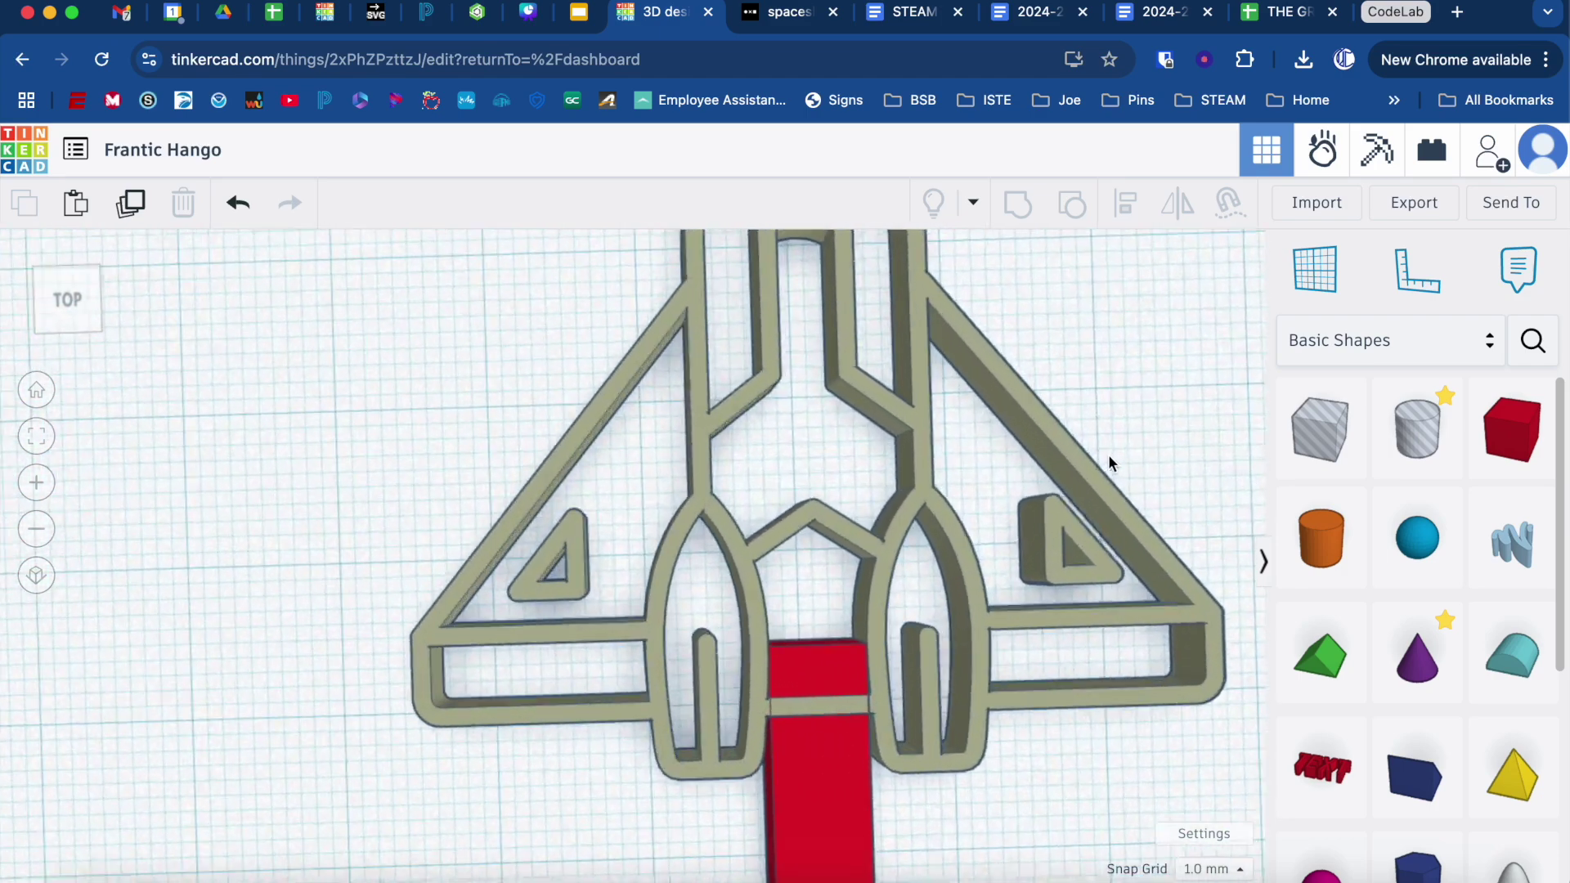
mouse_move(1097, 491)
right_down()
mouse_move(1058, 386)
mouse_move(1037, 440)
mouse_move(1044, 491)
mouse_move(1090, 490)
mouse_move(1020, 494)
mouse_move(1096, 482)
right_up()
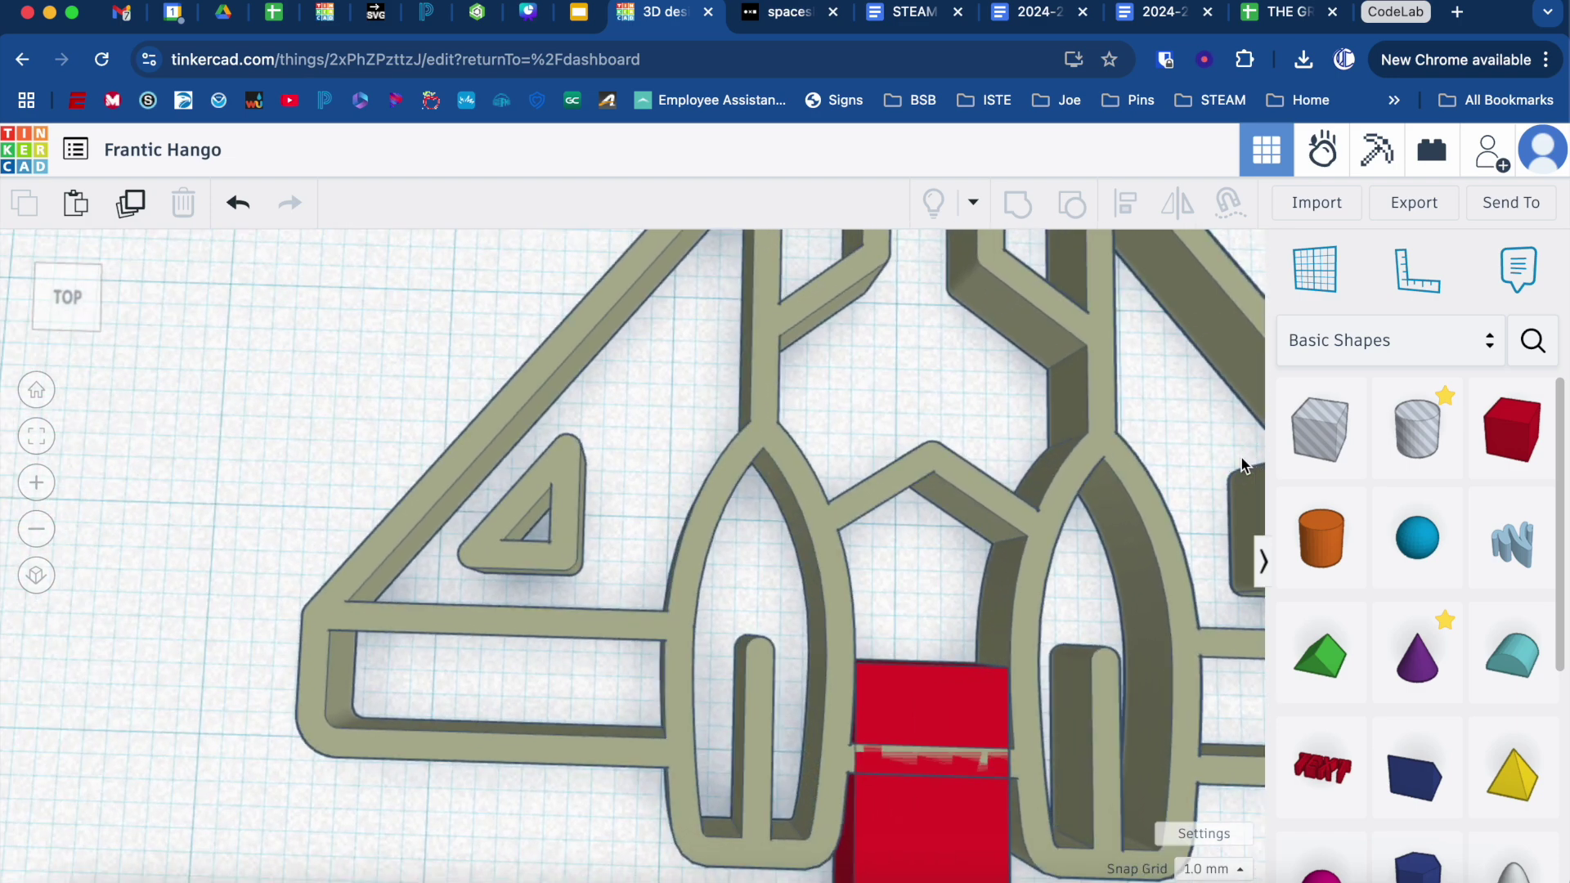
drag(1493, 428, 326, 390)
scroll(326, 389, down, 5)
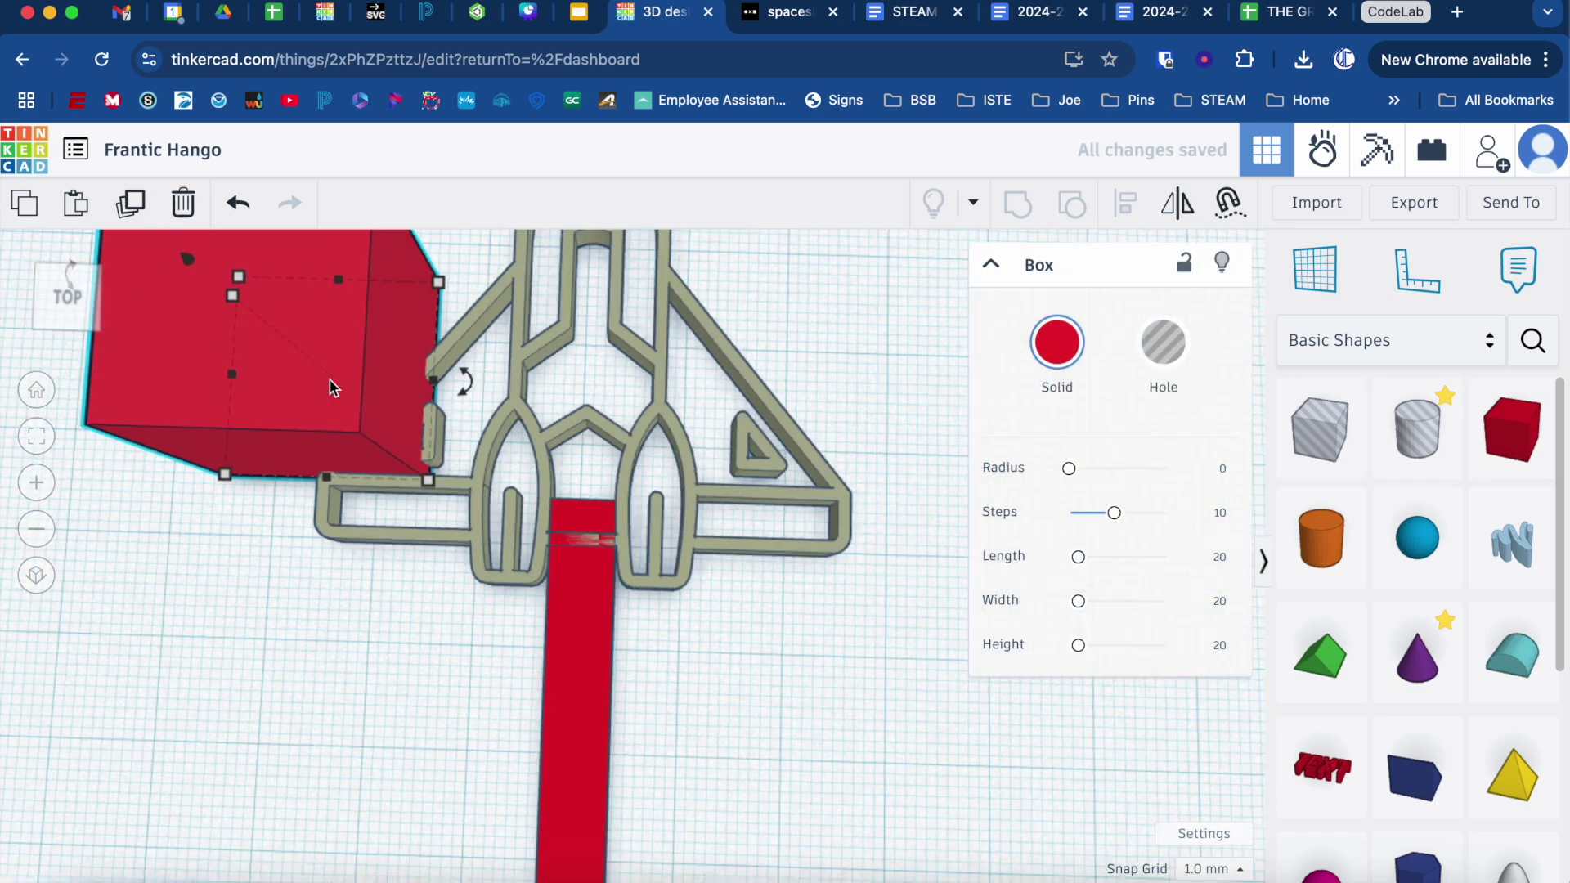
drag(399, 381, 282, 374)
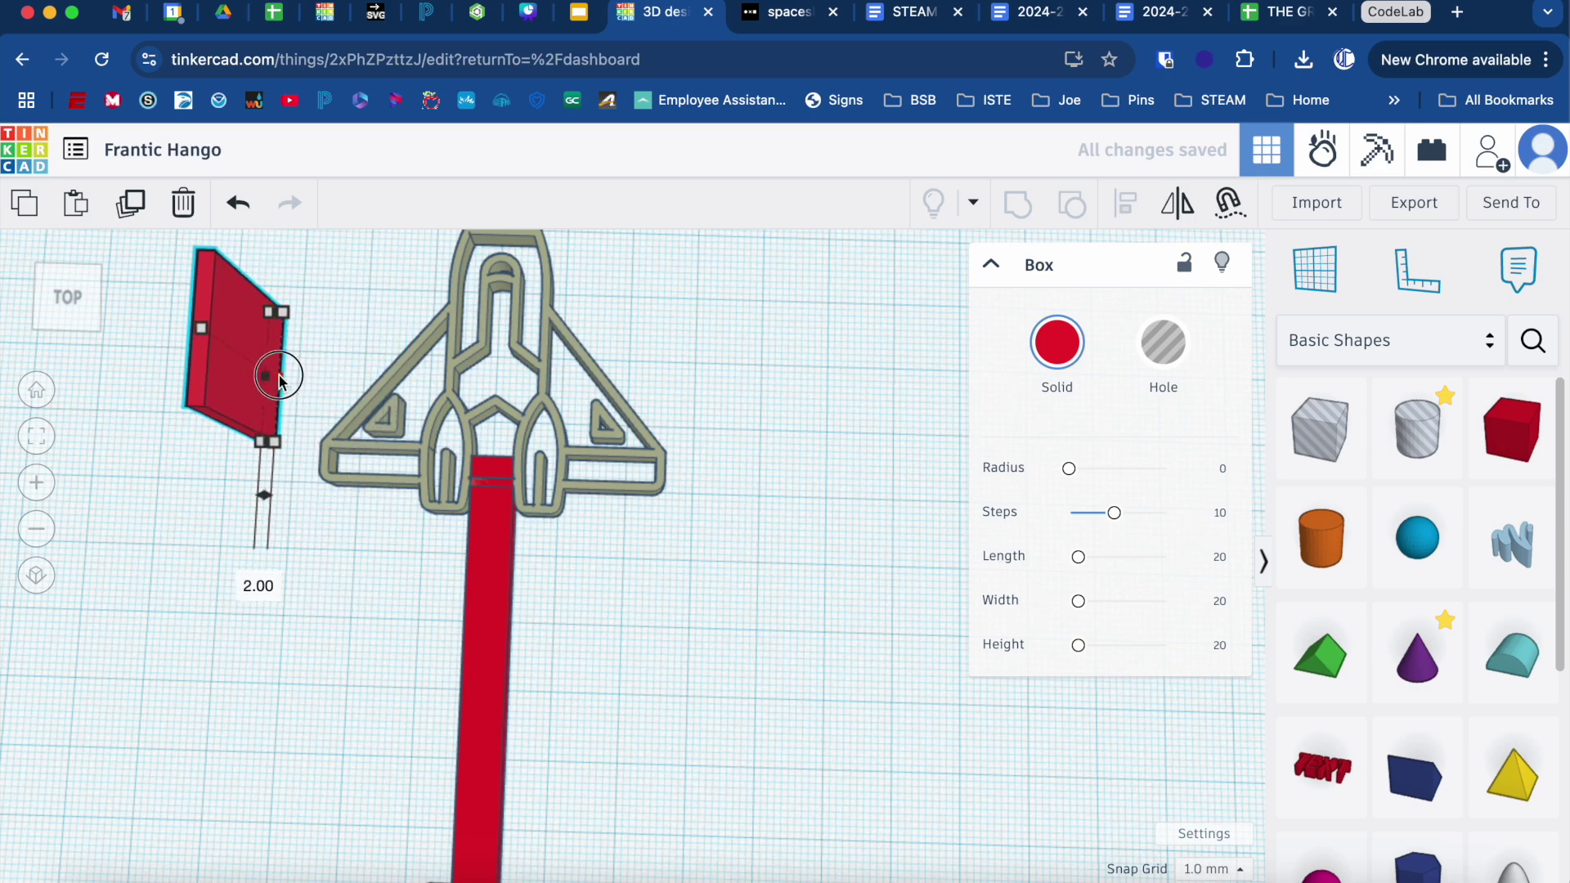
Step: Set the new box's height to 3 mm and its width to 1 mm
click(407, 354)
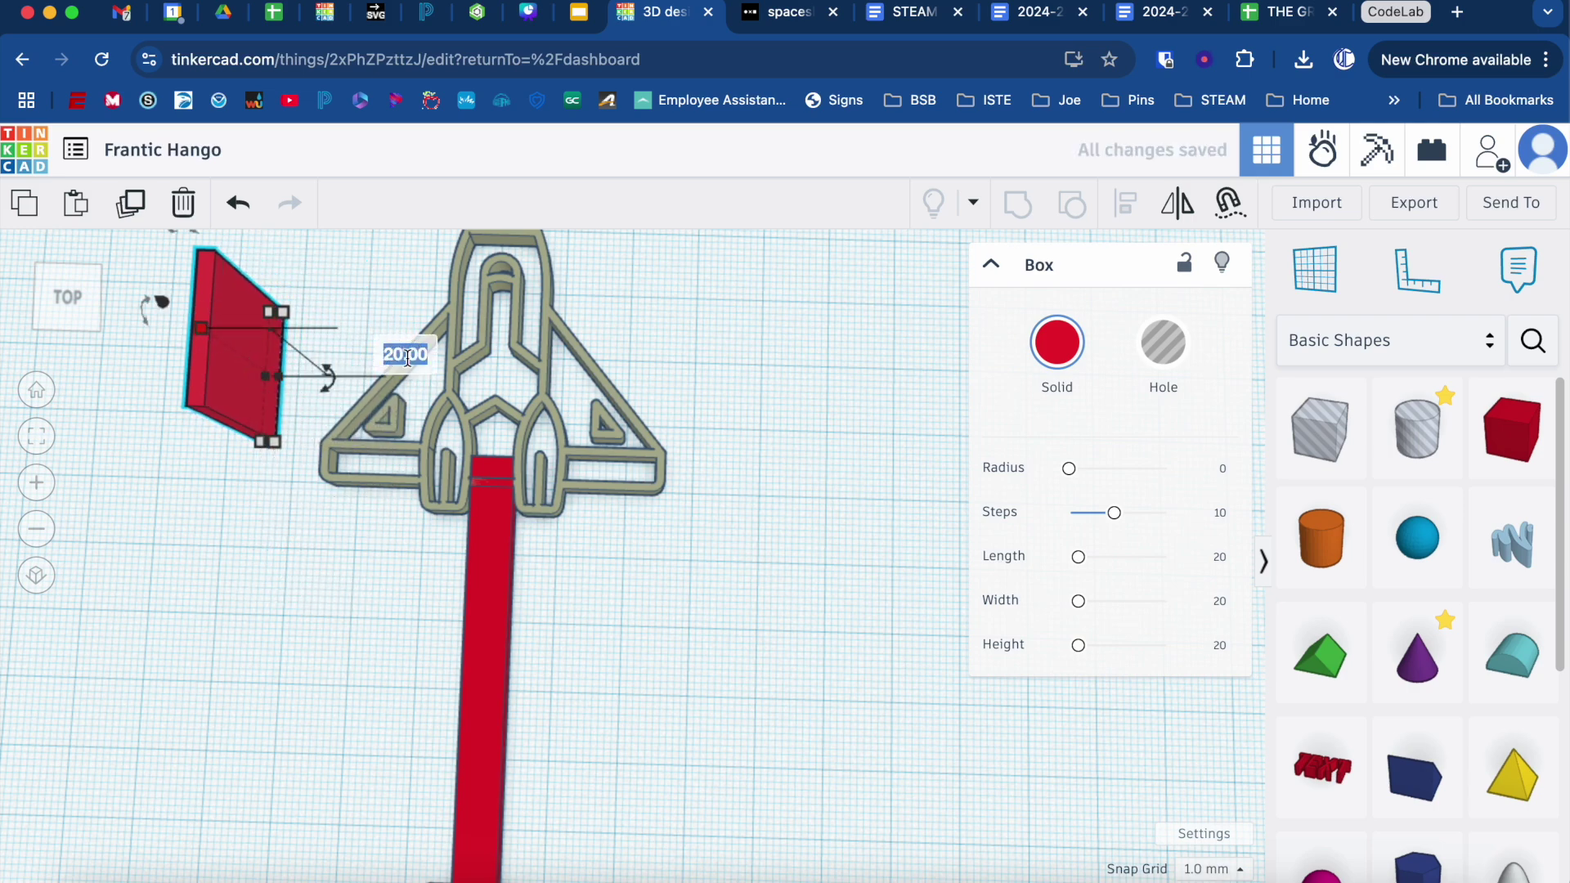
right_drag(266, 310, 125, 552)
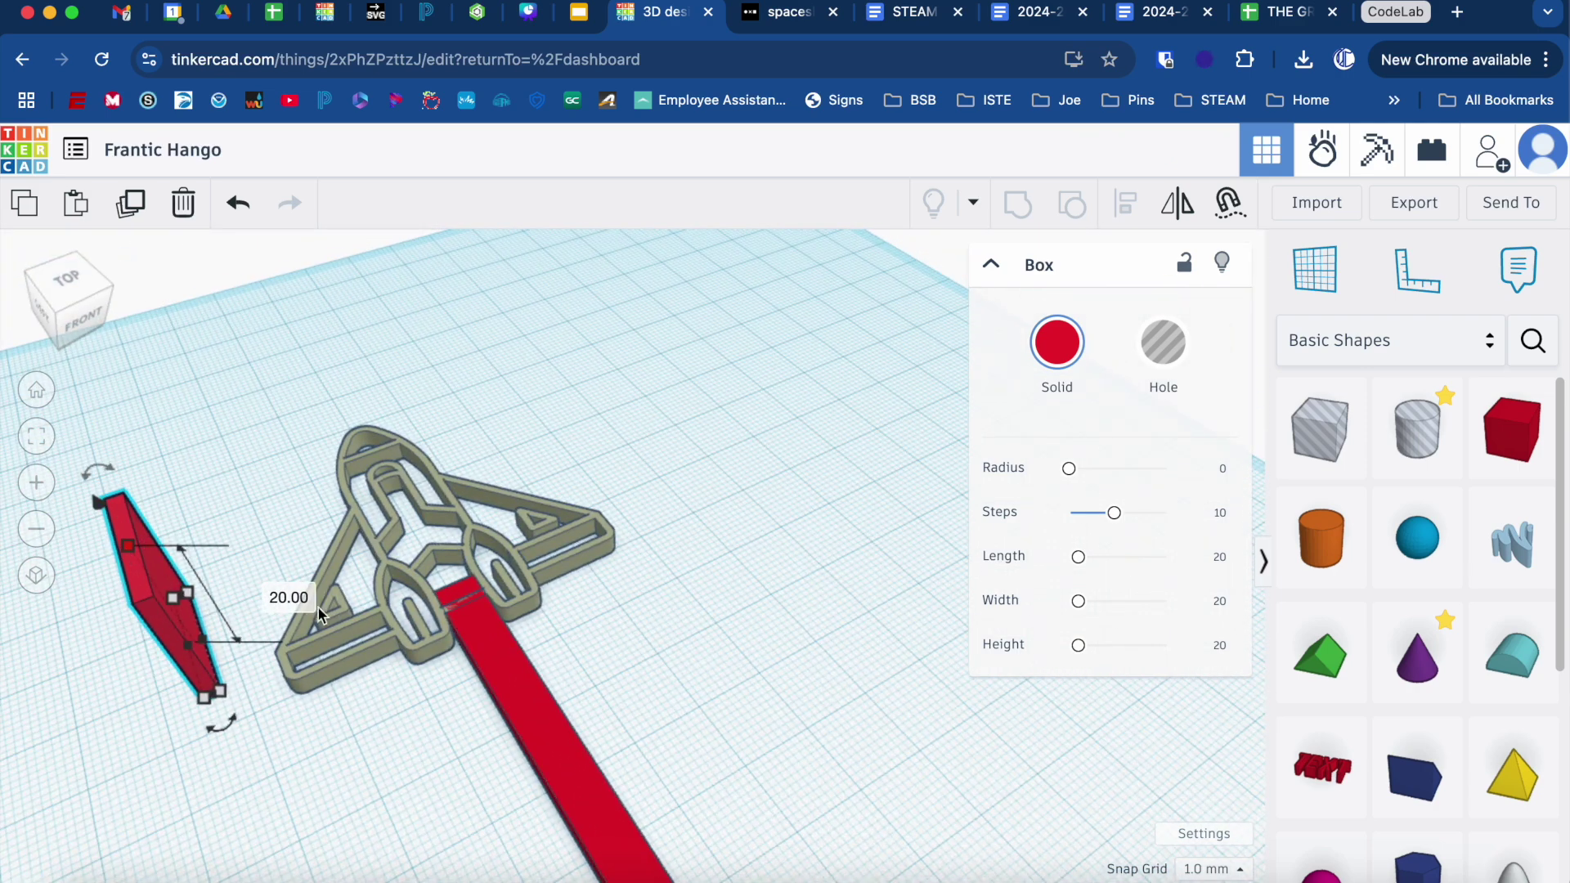
text(3)
key(Return)
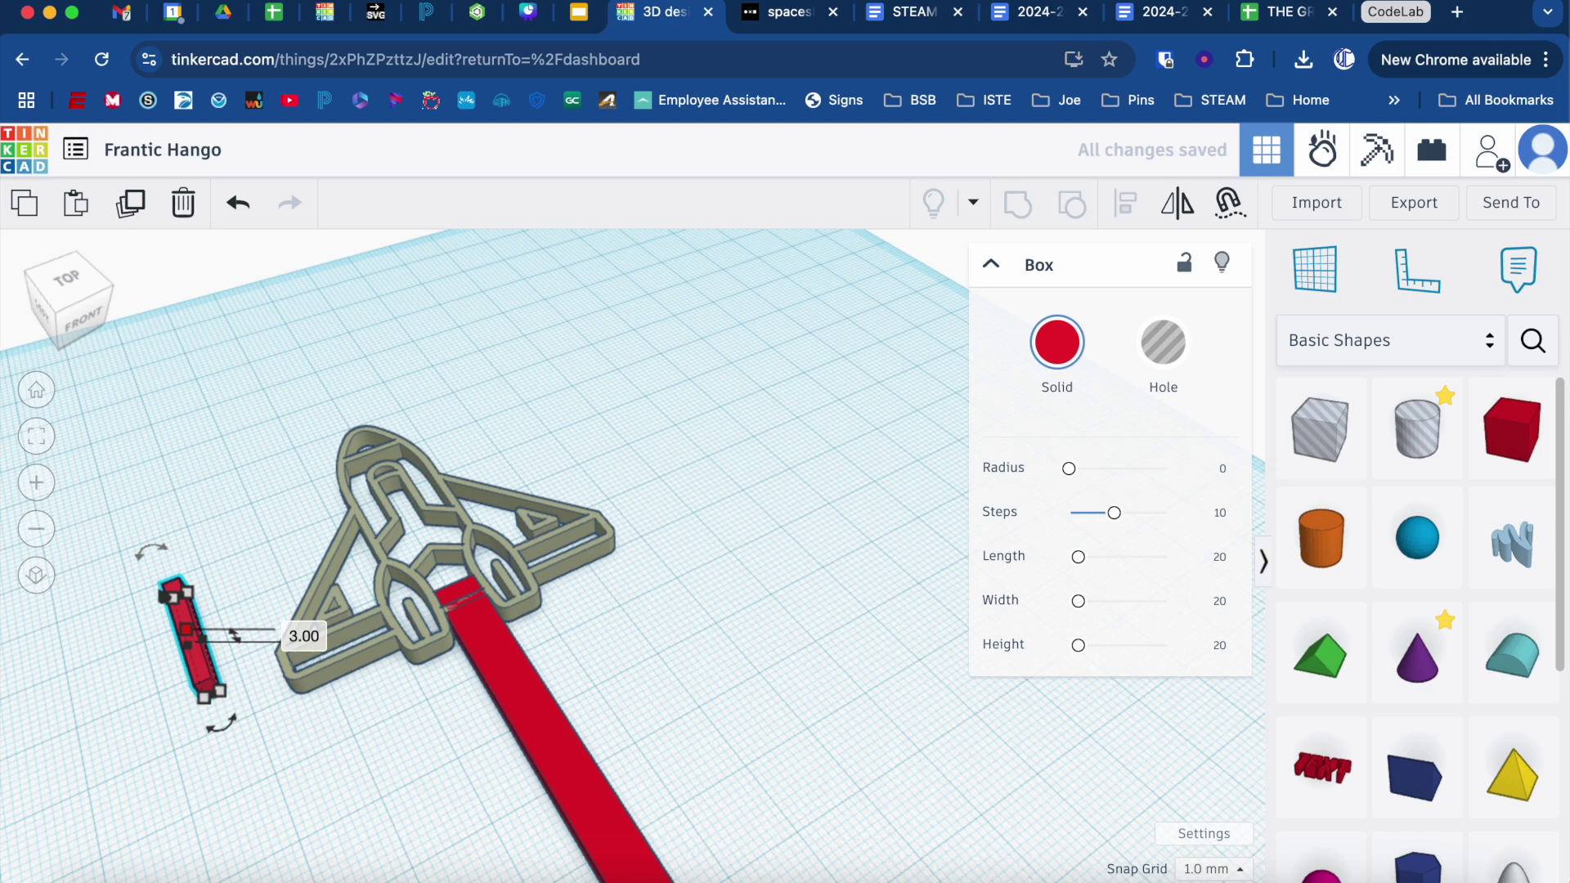
click(239, 785)
text(1)
key(Return)
scroll(578, 719, down, 3)
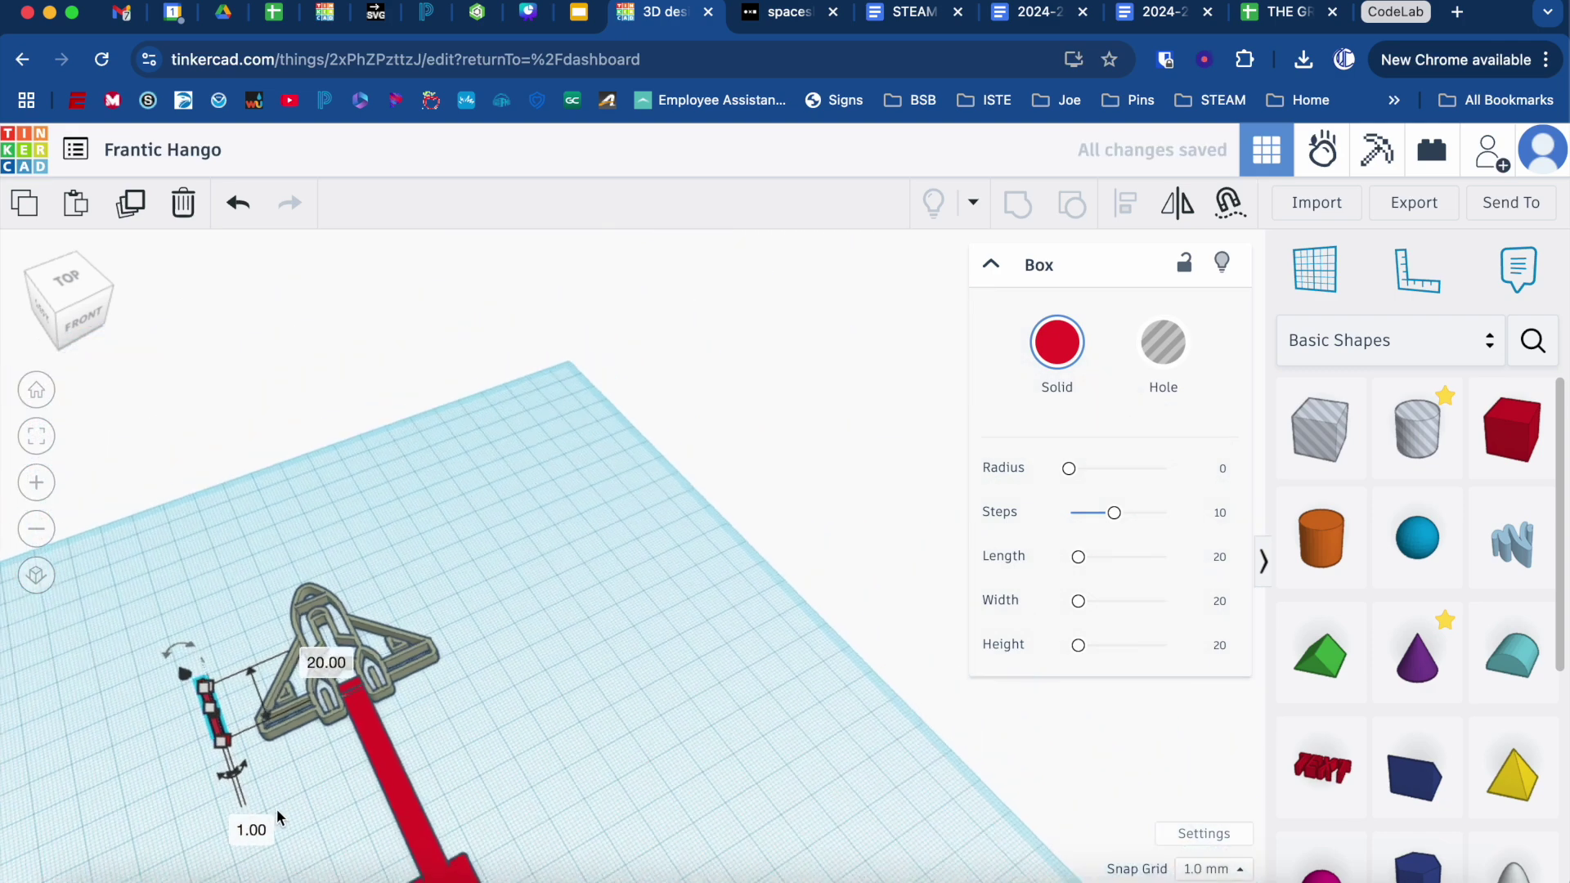
Step: Set the thin box's length to 2 mm and move it between the left wing's loose triangle and the wing frame
click(643, 740)
right_drag(643, 740, 489, 742)
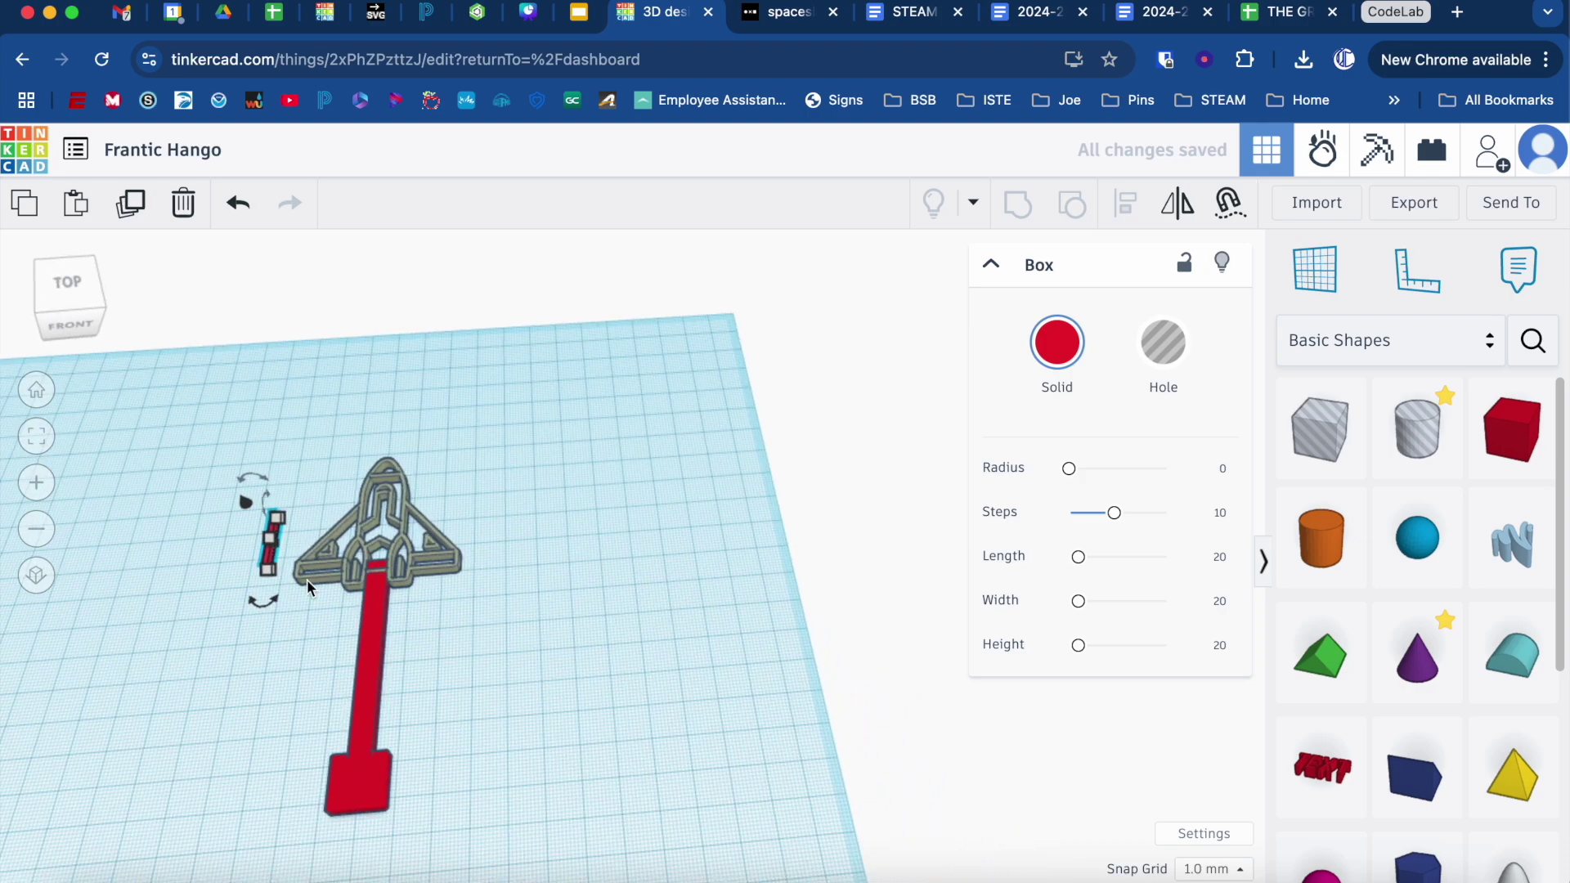
scroll(297, 581, up, 5)
scroll(281, 538, up, 5)
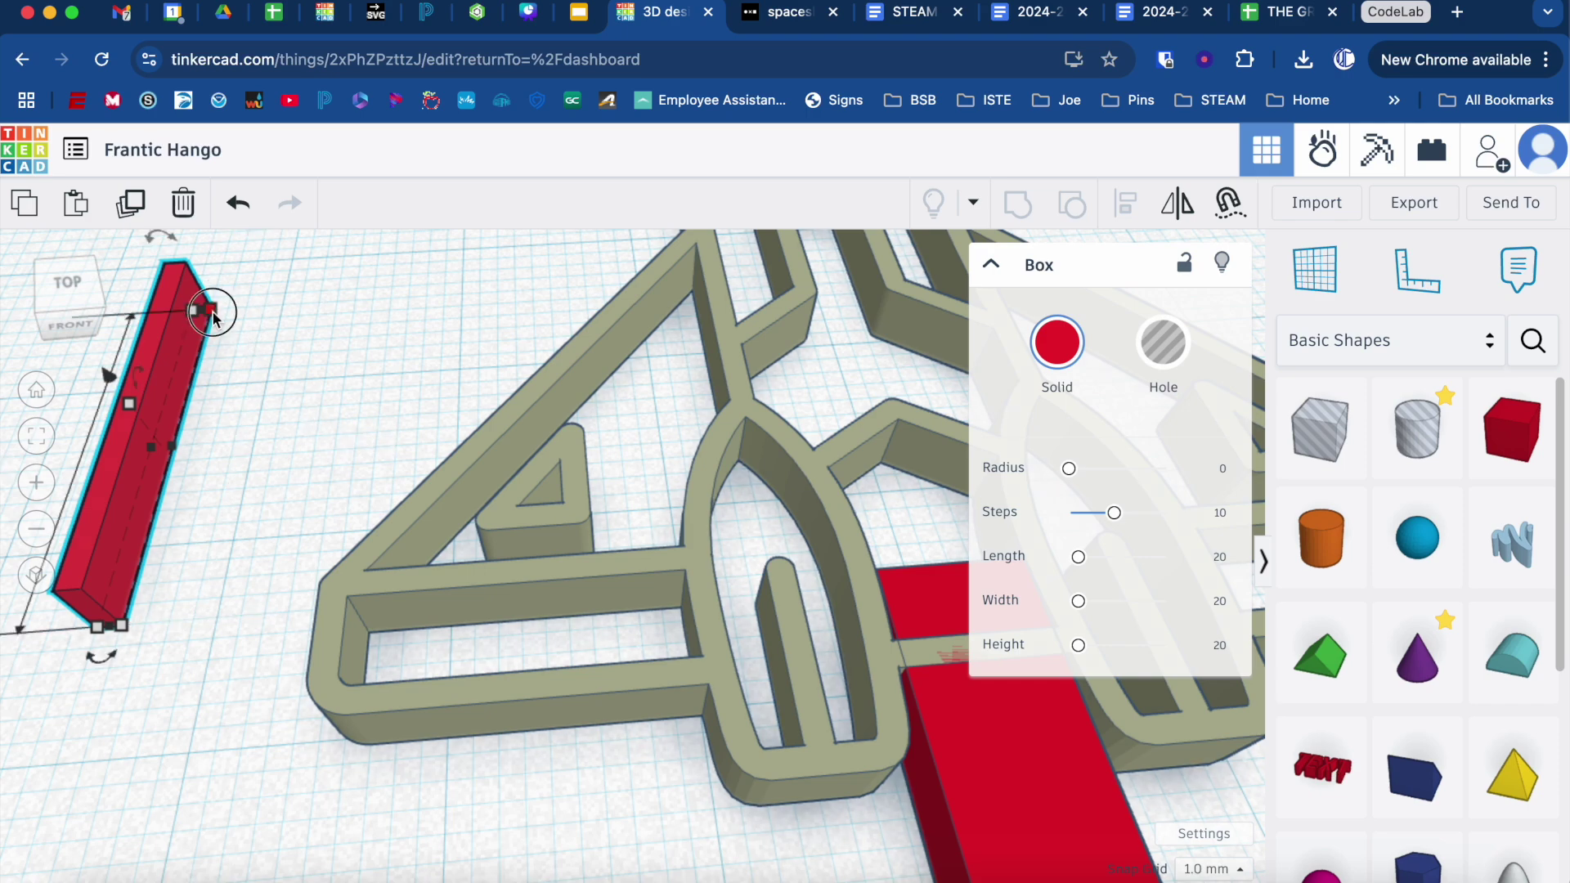
click(344, 433)
text(2)
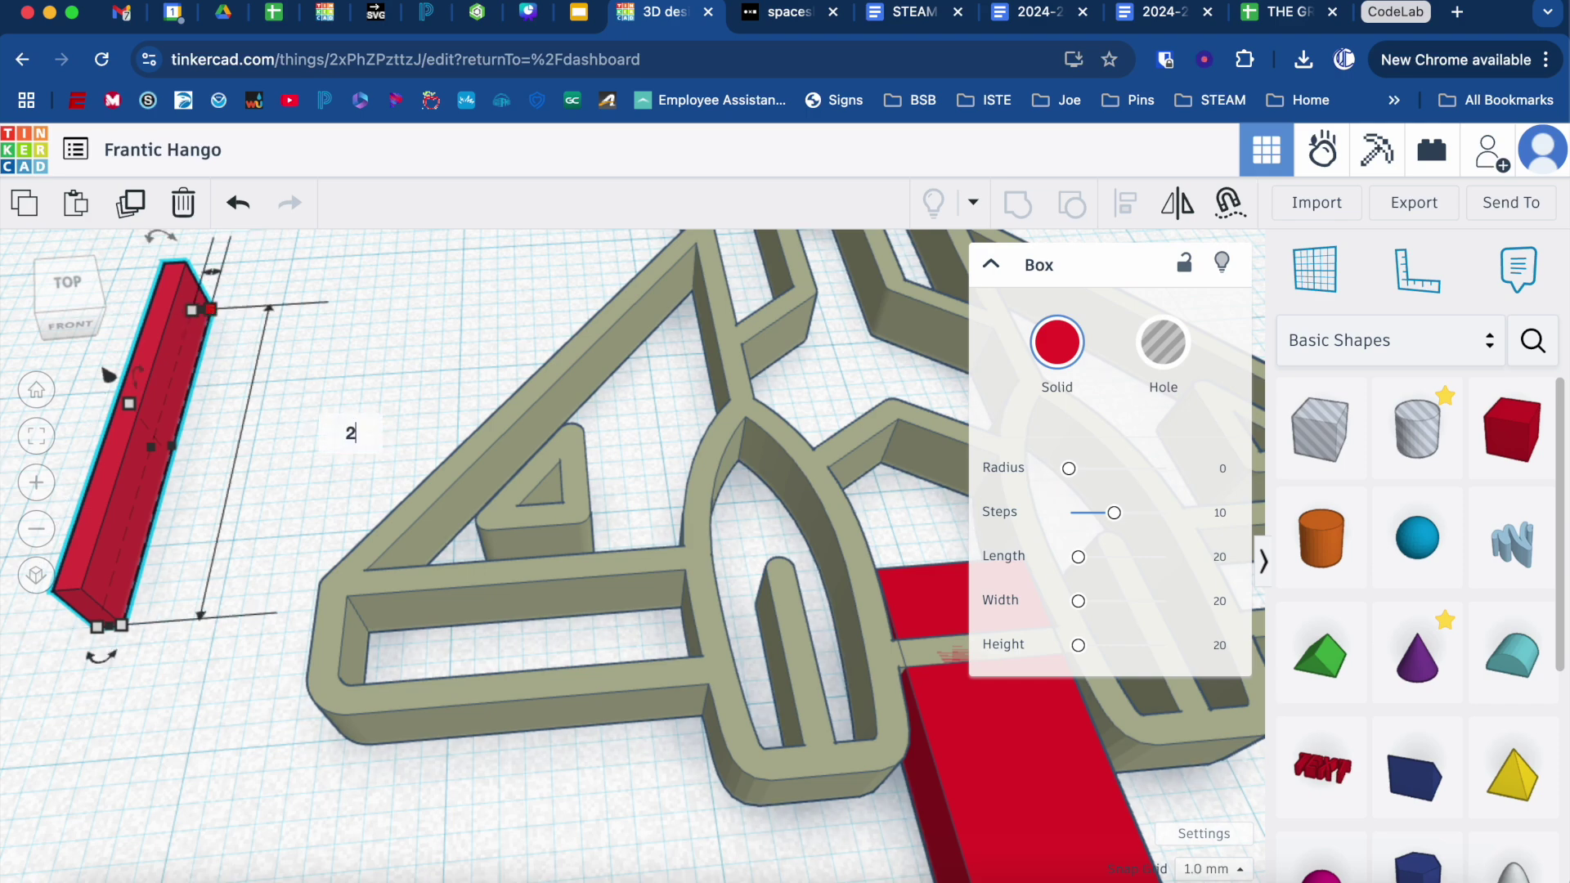
key(Return)
drag(90, 601, 548, 562)
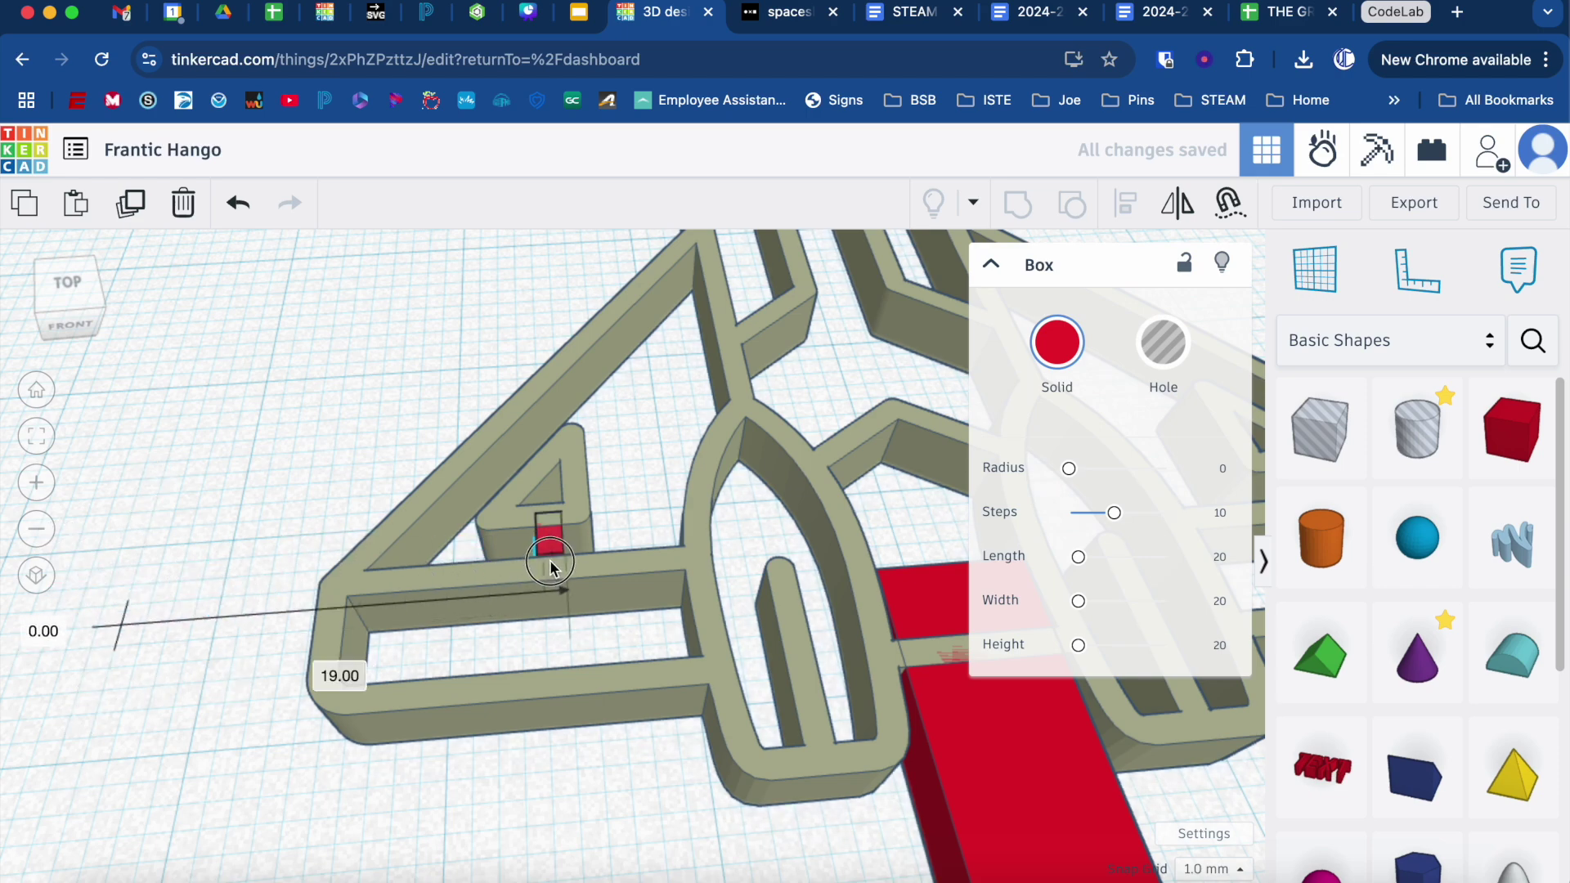
Step: Set the snap grid to 0.1 mm and reposition the small box so it bridges the left triangle's base and the wing frame
scroll(540, 561, up, 5)
right_drag(641, 601, 583, 512)
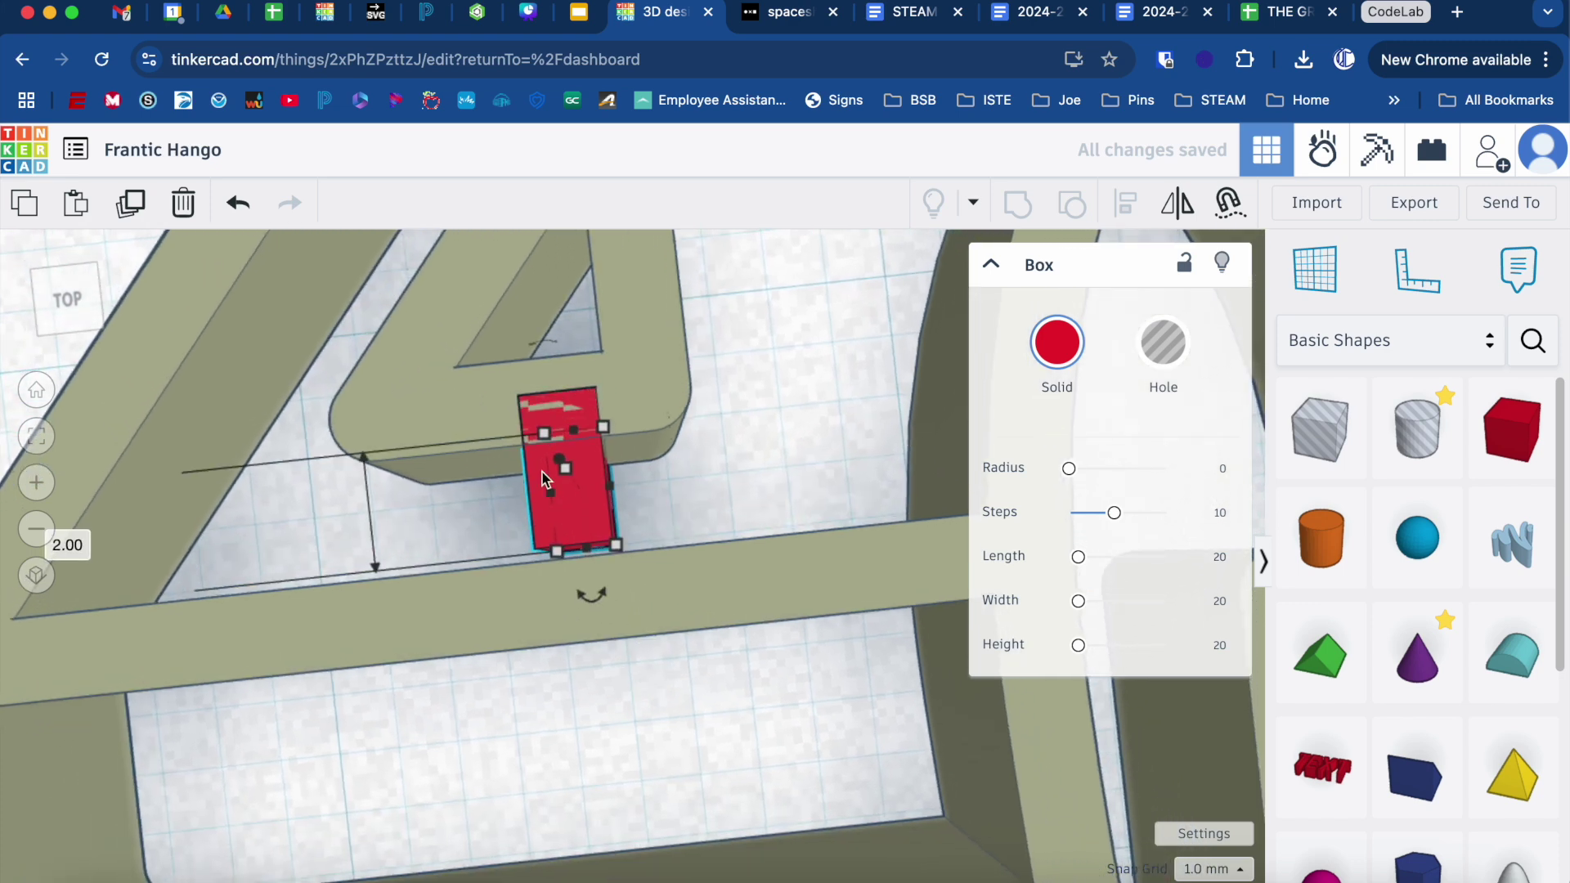
click(1208, 868)
click(1198, 649)
drag(565, 515, 422, 547)
Step: Paste a copy of the bridge box, rotate it -45°, and place it between the left triangle's slanted side and the outer wing edge
key(super+v)
scroll(552, 519, down, 5)
scroll(506, 526, up, 3)
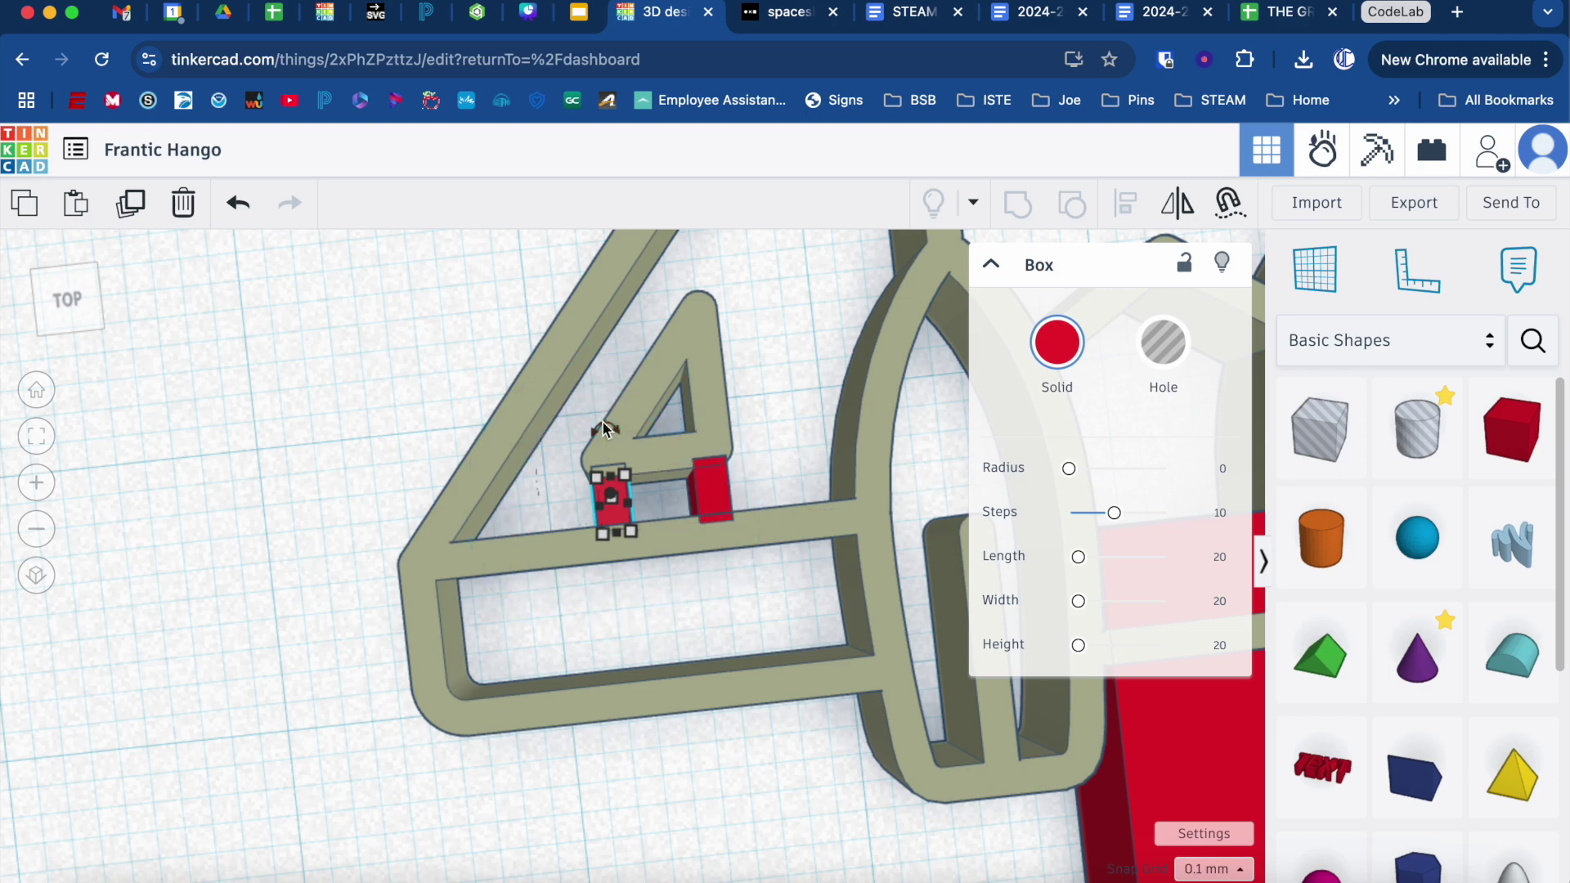
scroll(602, 422, down, 1)
drag(602, 422, 537, 441)
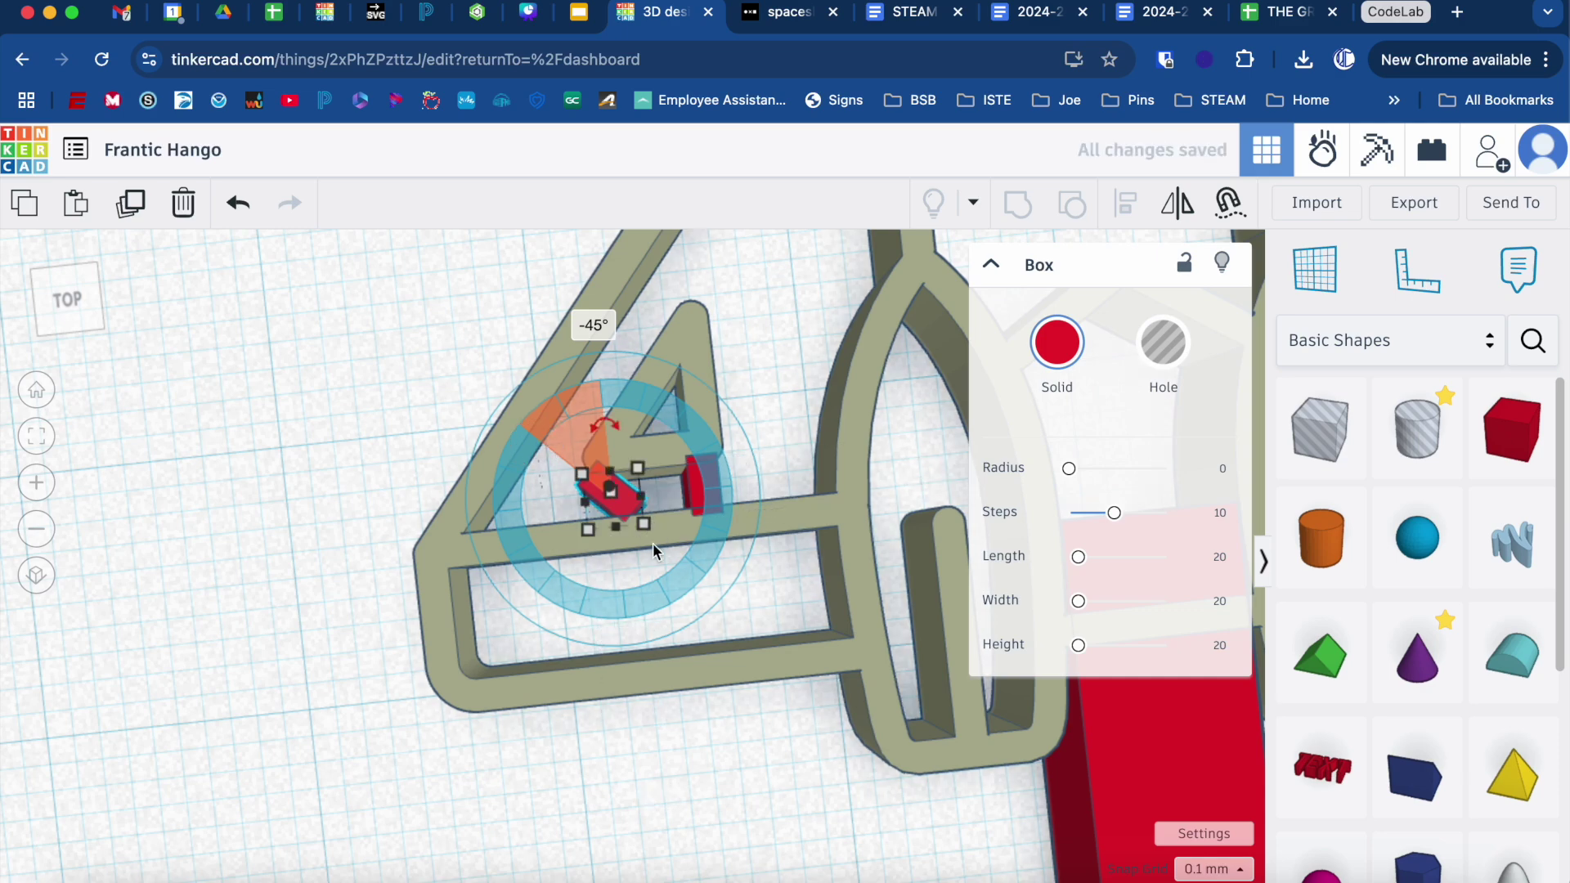
click(378, 540)
drag(612, 493, 598, 387)
scroll(600, 387, up, 3)
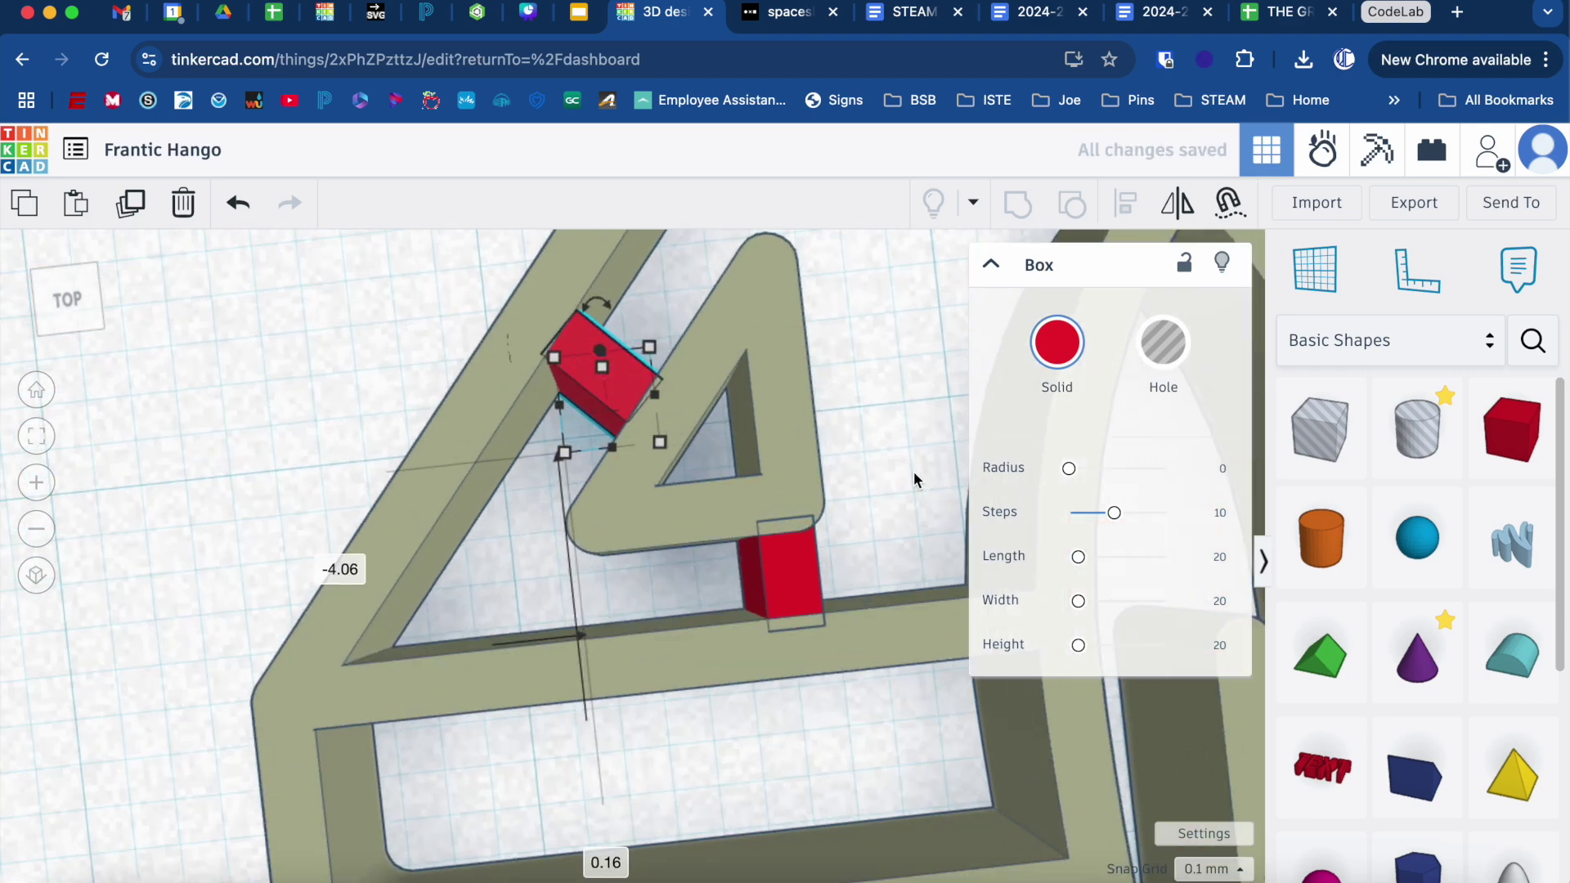
Step: Duplicate both left-wing bridge boxes together and mirror the copies widthwise
scroll(908, 473, down, 5)
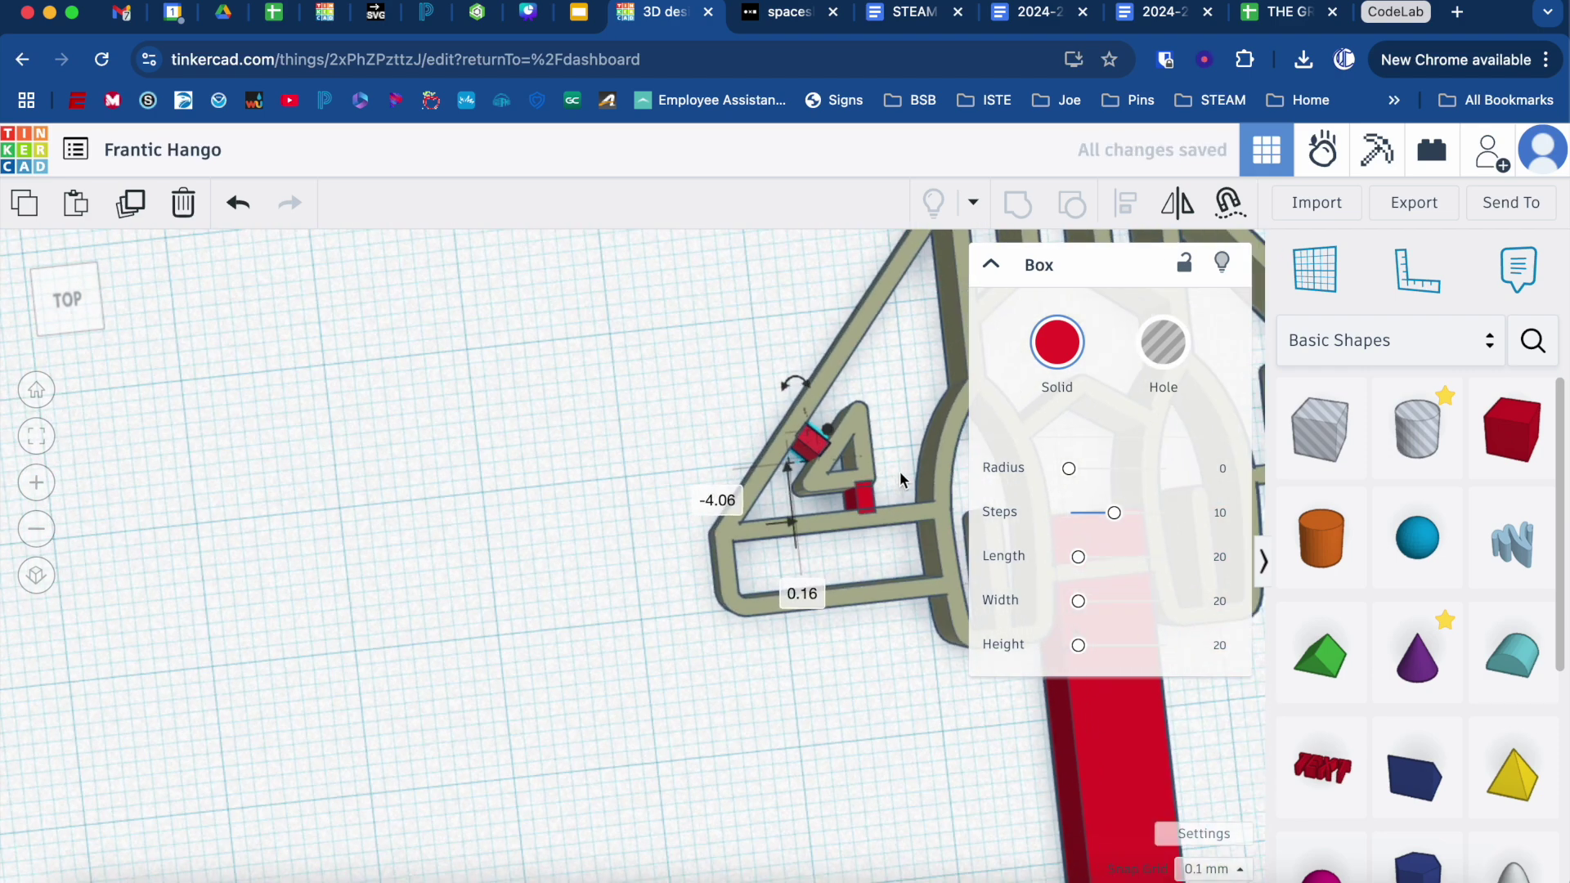
middle_drag(853, 475, 403, 520)
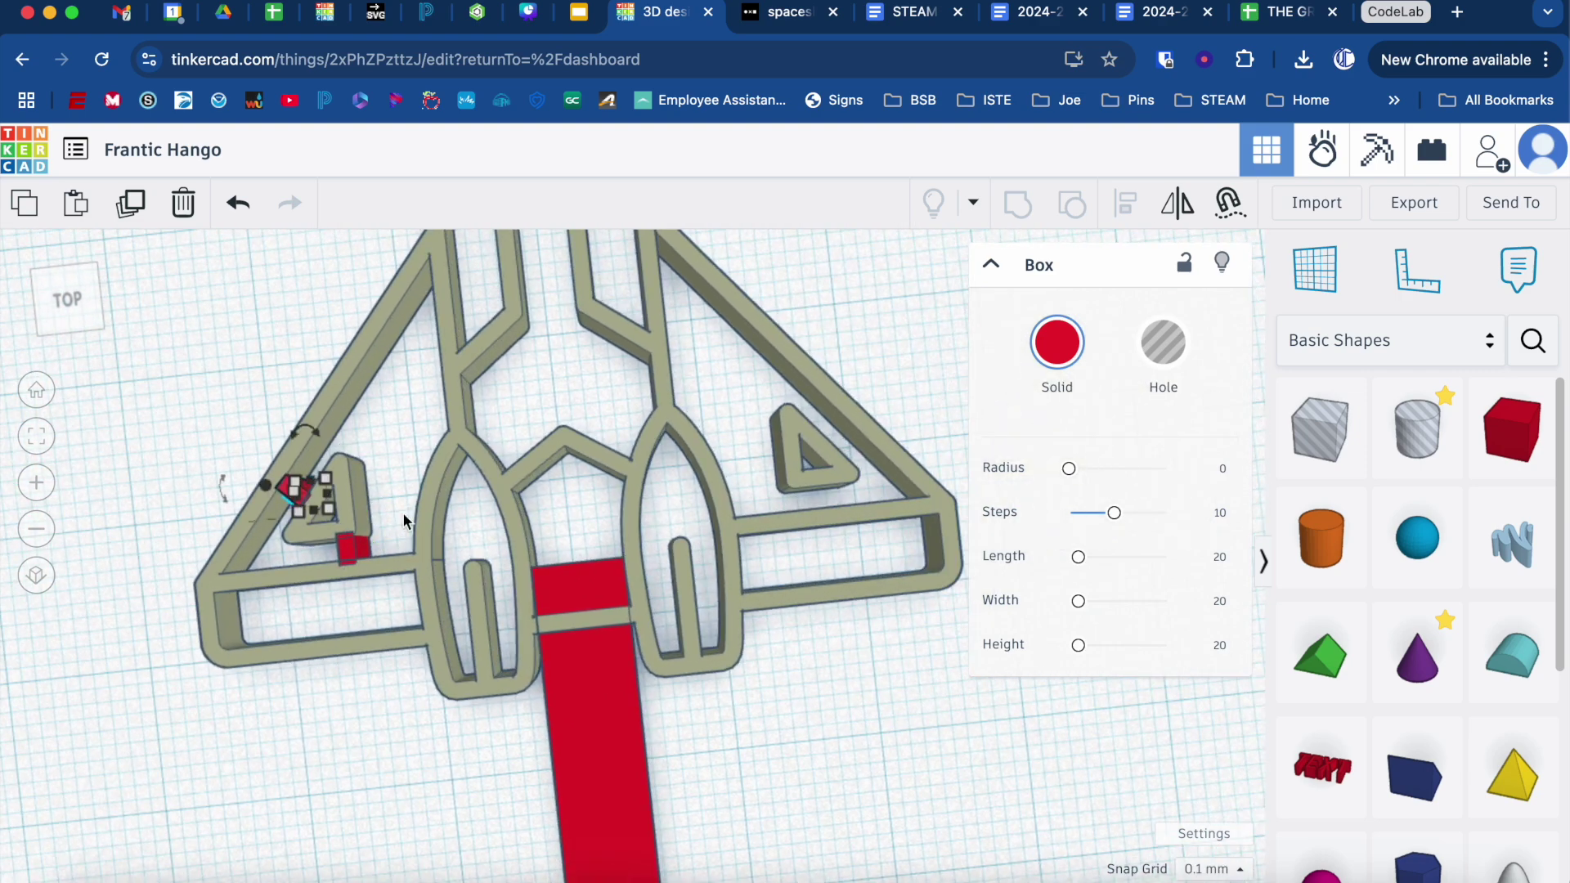
shift+click(350, 545)
key(super+c)
key(super+v)
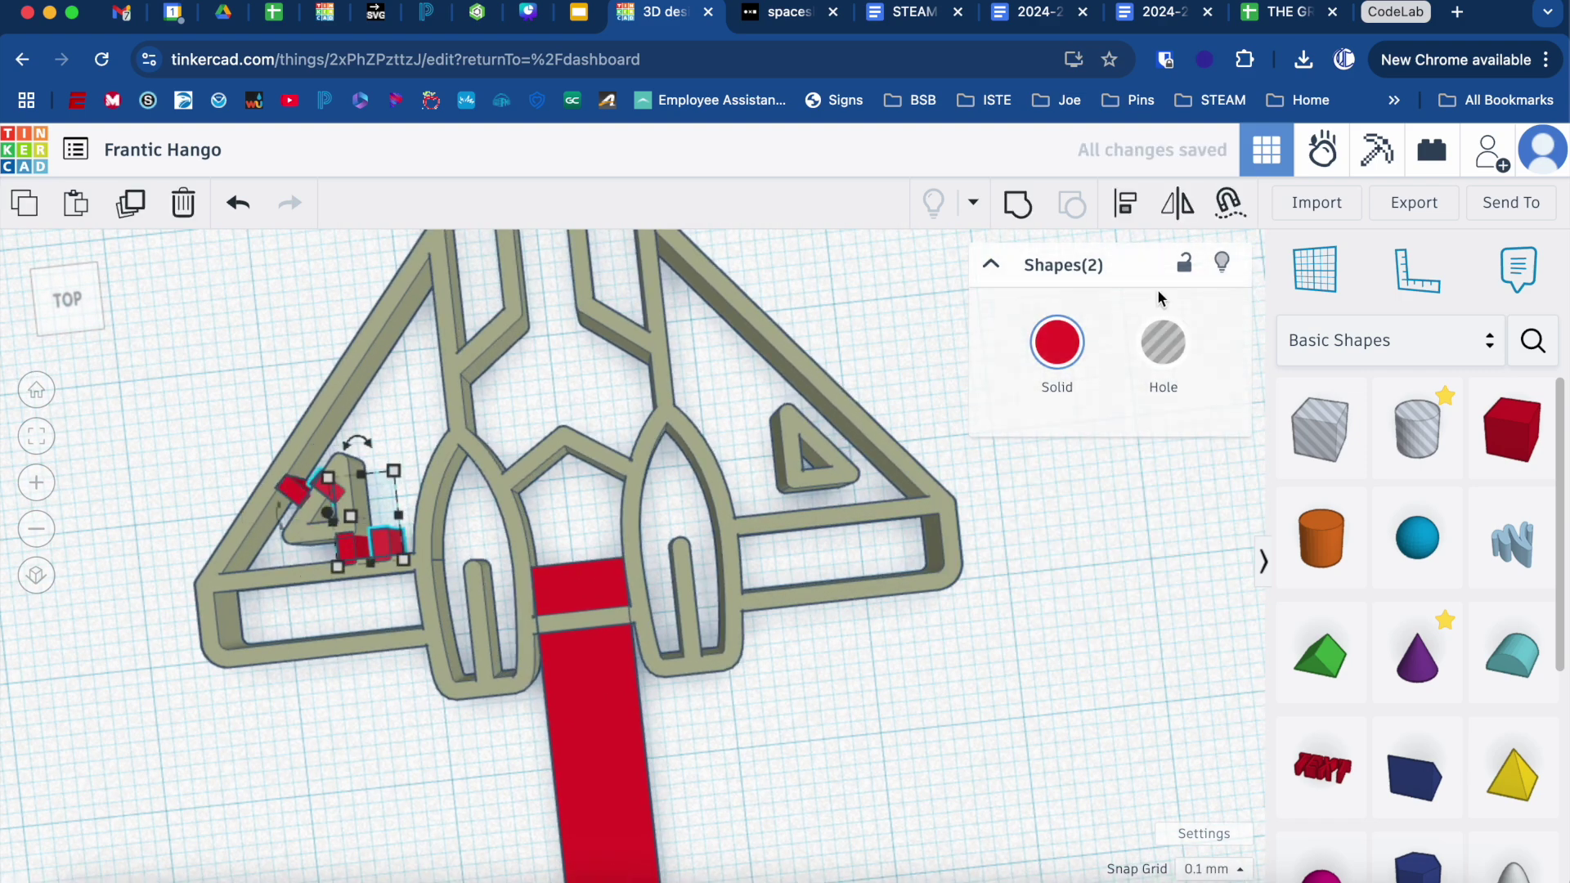
click(1177, 203)
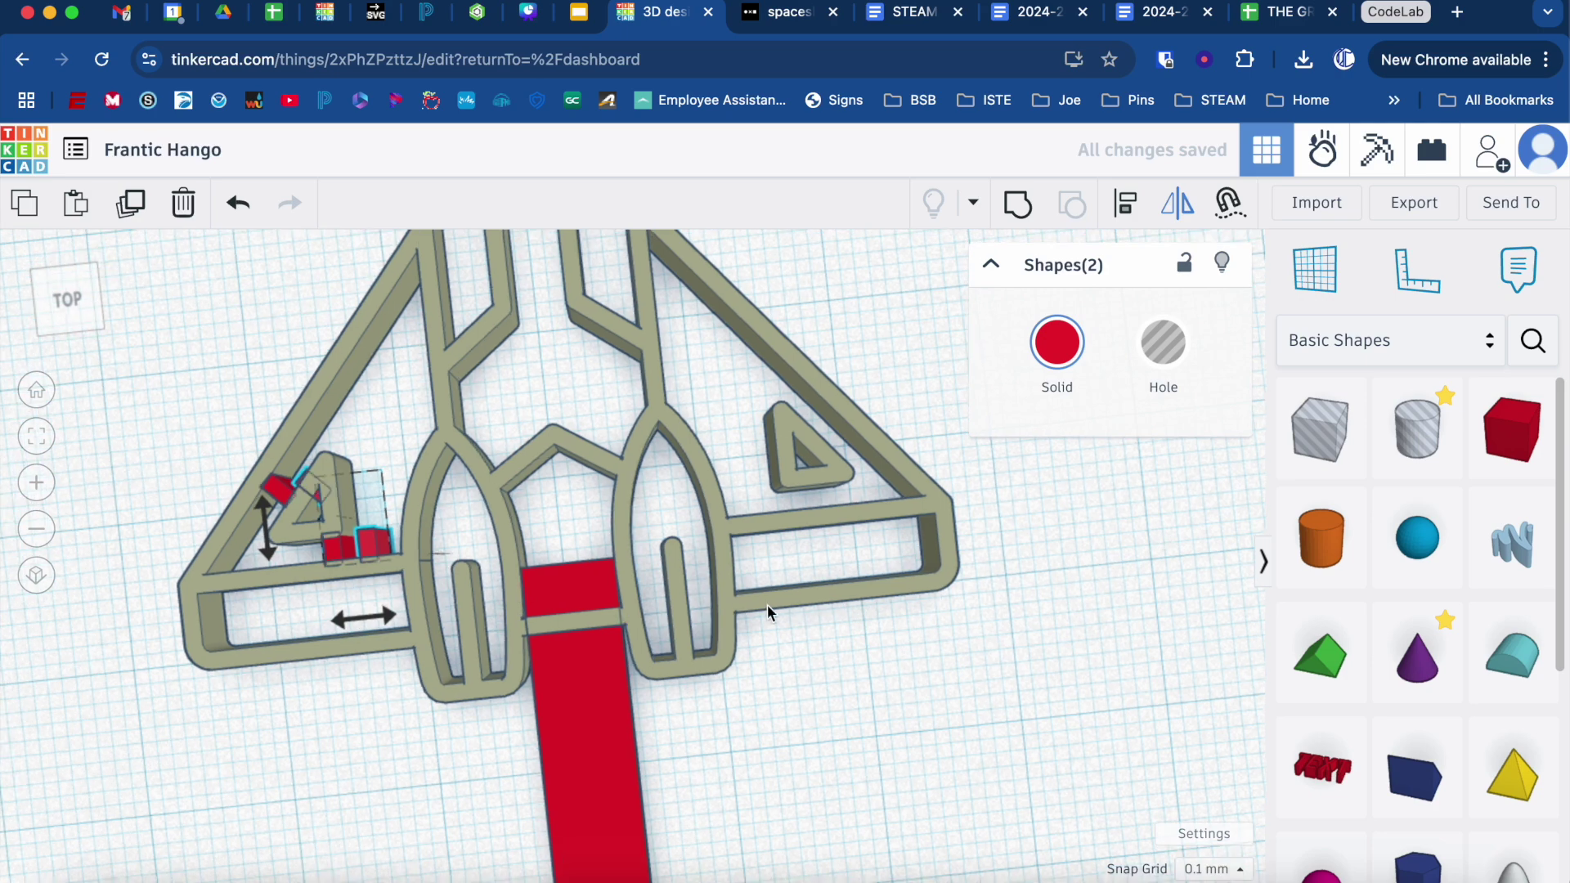
click(363, 618)
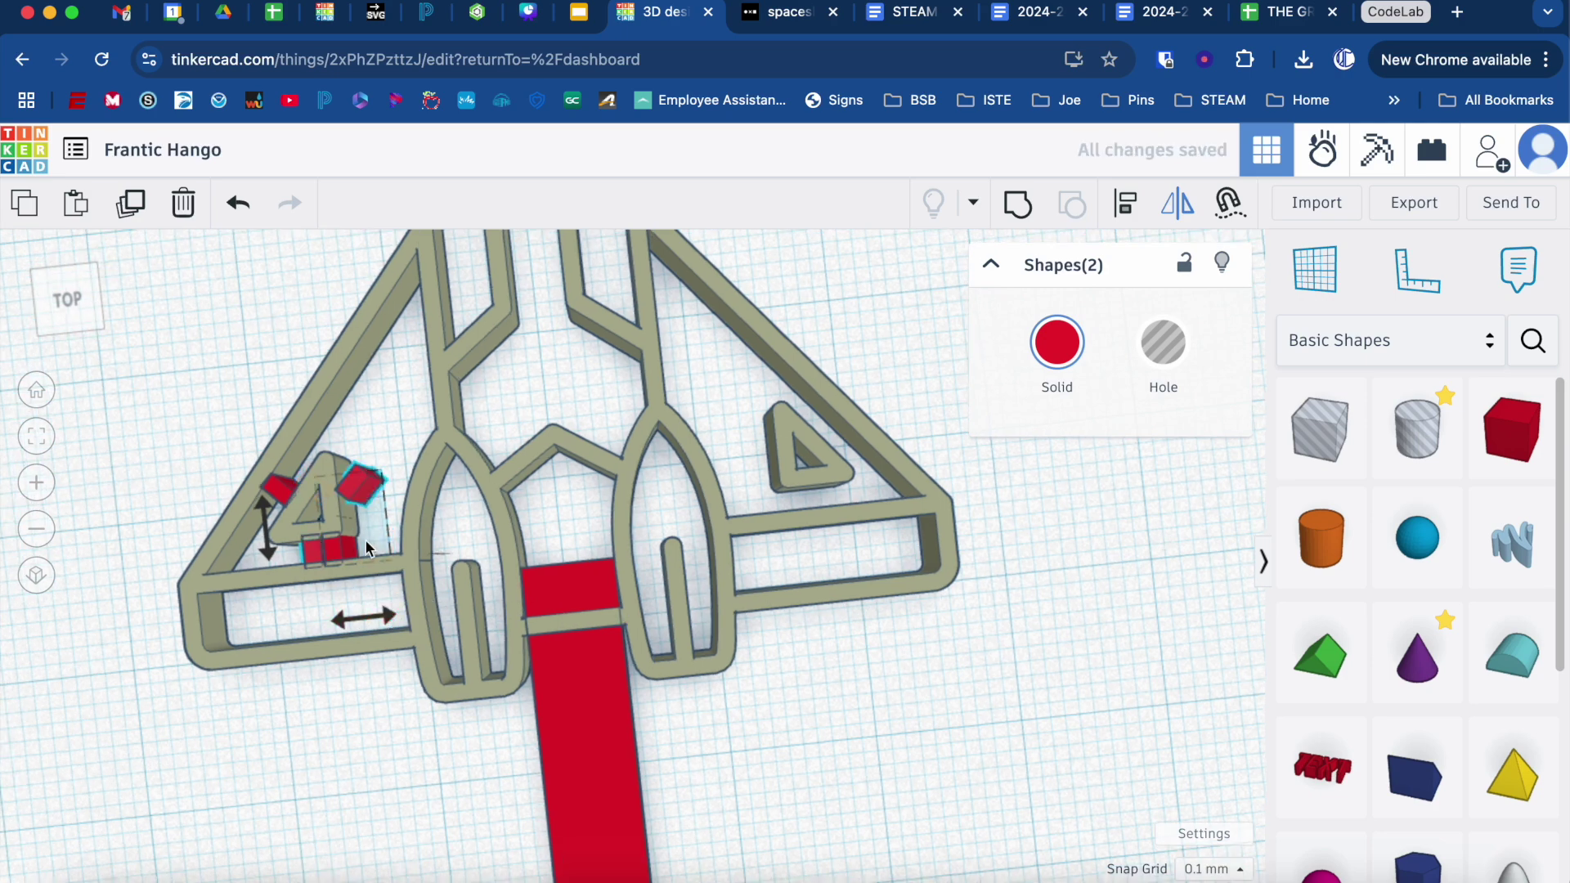
Step: Set the snap grid to 1.0 mm and shift the mirrored boxes across so they bridge the right wing's loose triangle to its frame
click(1202, 868)
click(1224, 738)
key(shift+Right)
key(shift+Right)
key(shift+Right)
key(shift+Right)
key(shift+Left)
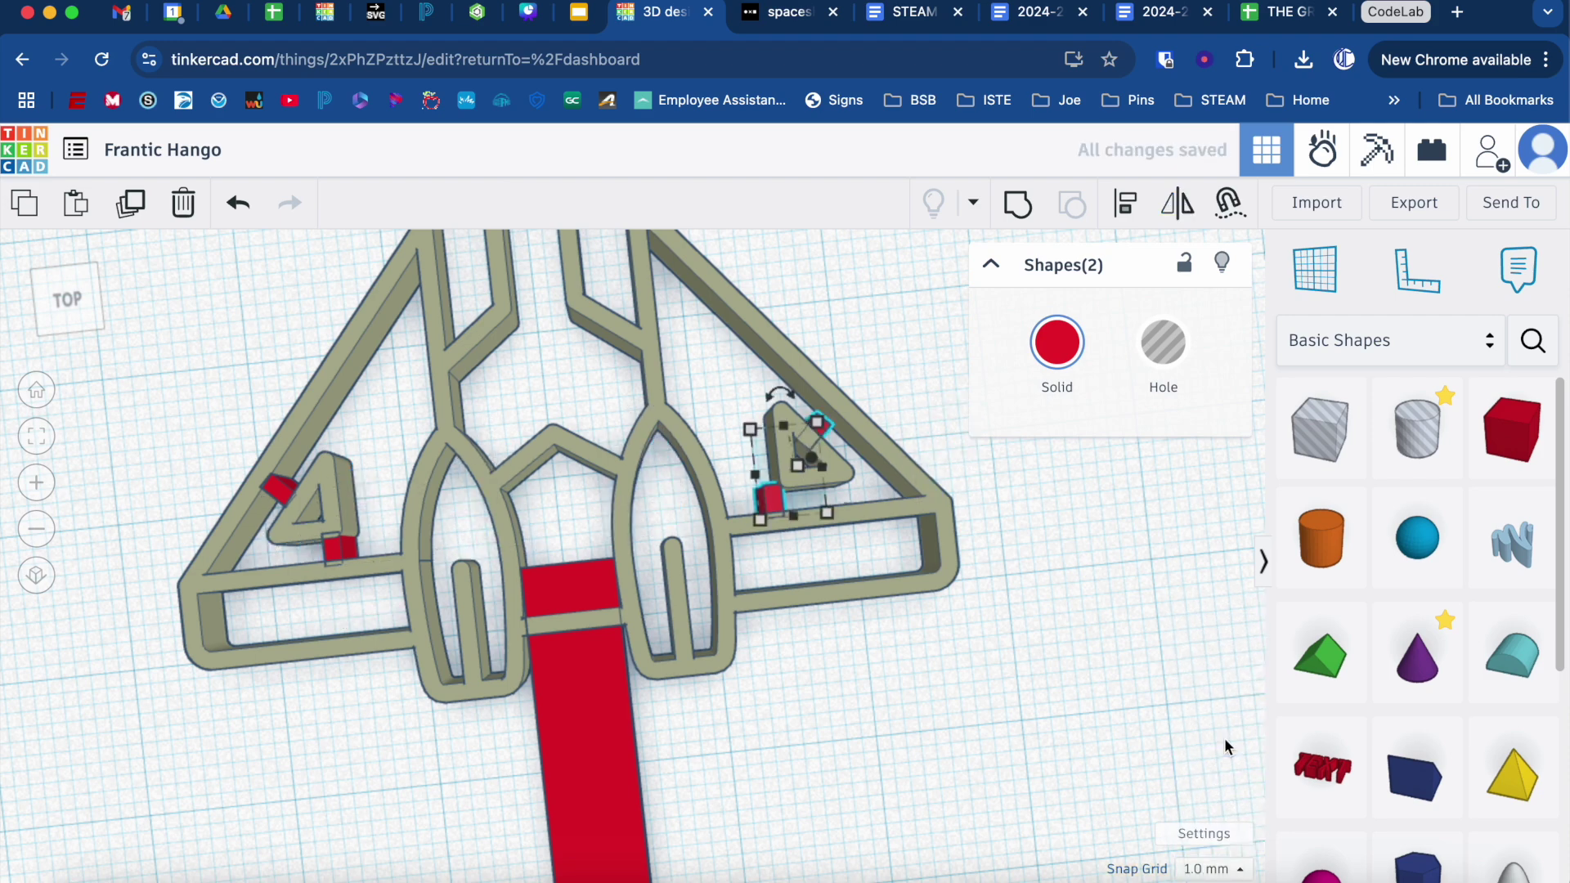
scroll(890, 531, up, 5)
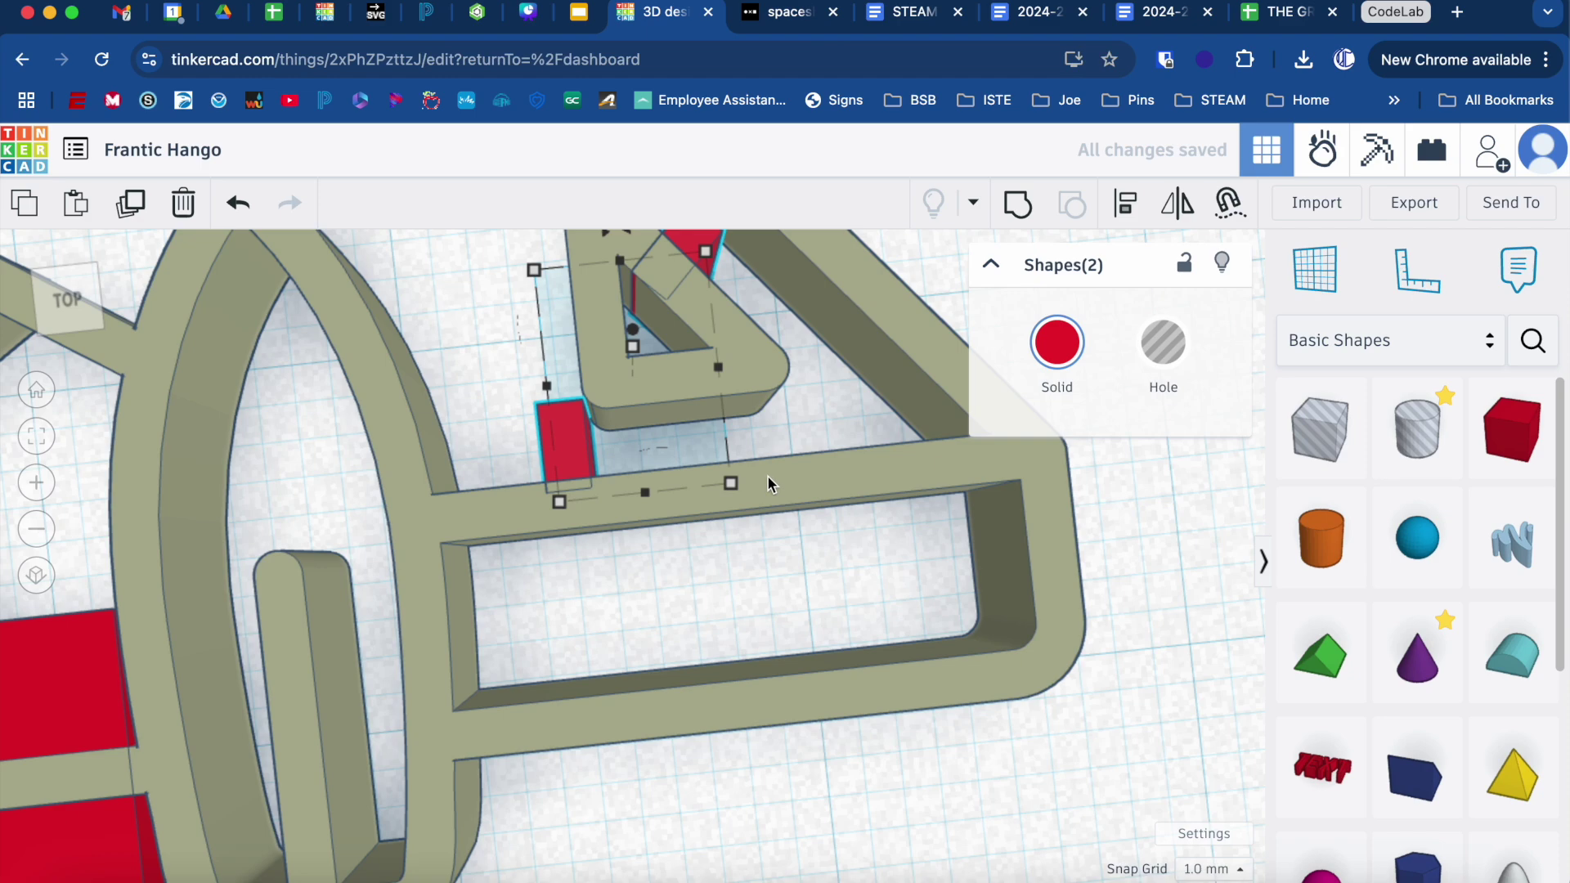
key(shift+Right)
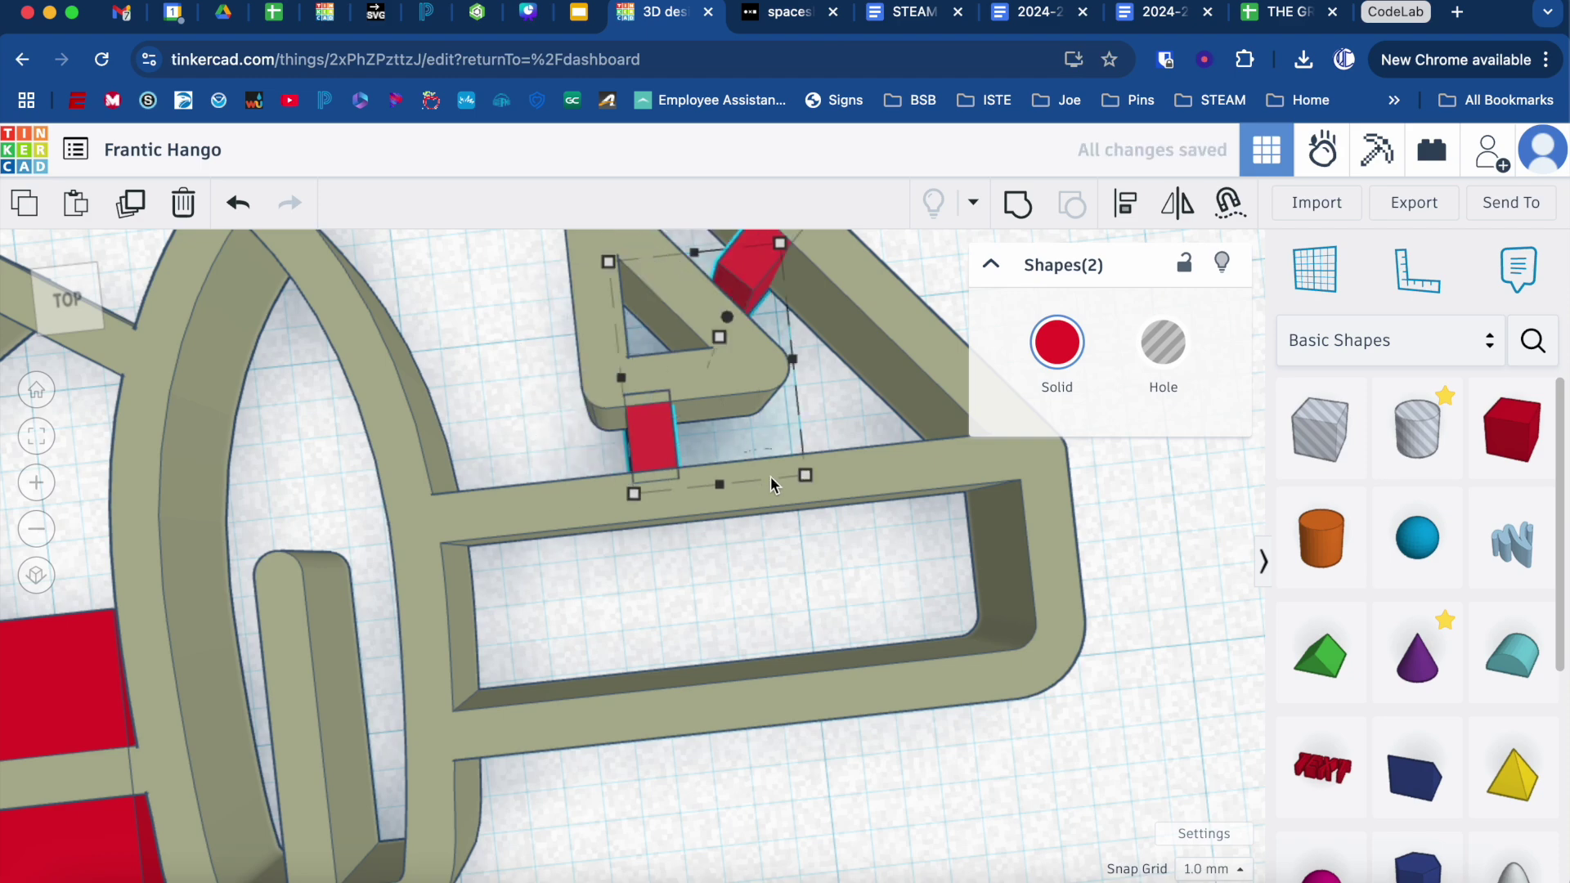
key(shift+Left)
scroll(779, 473, down, 5)
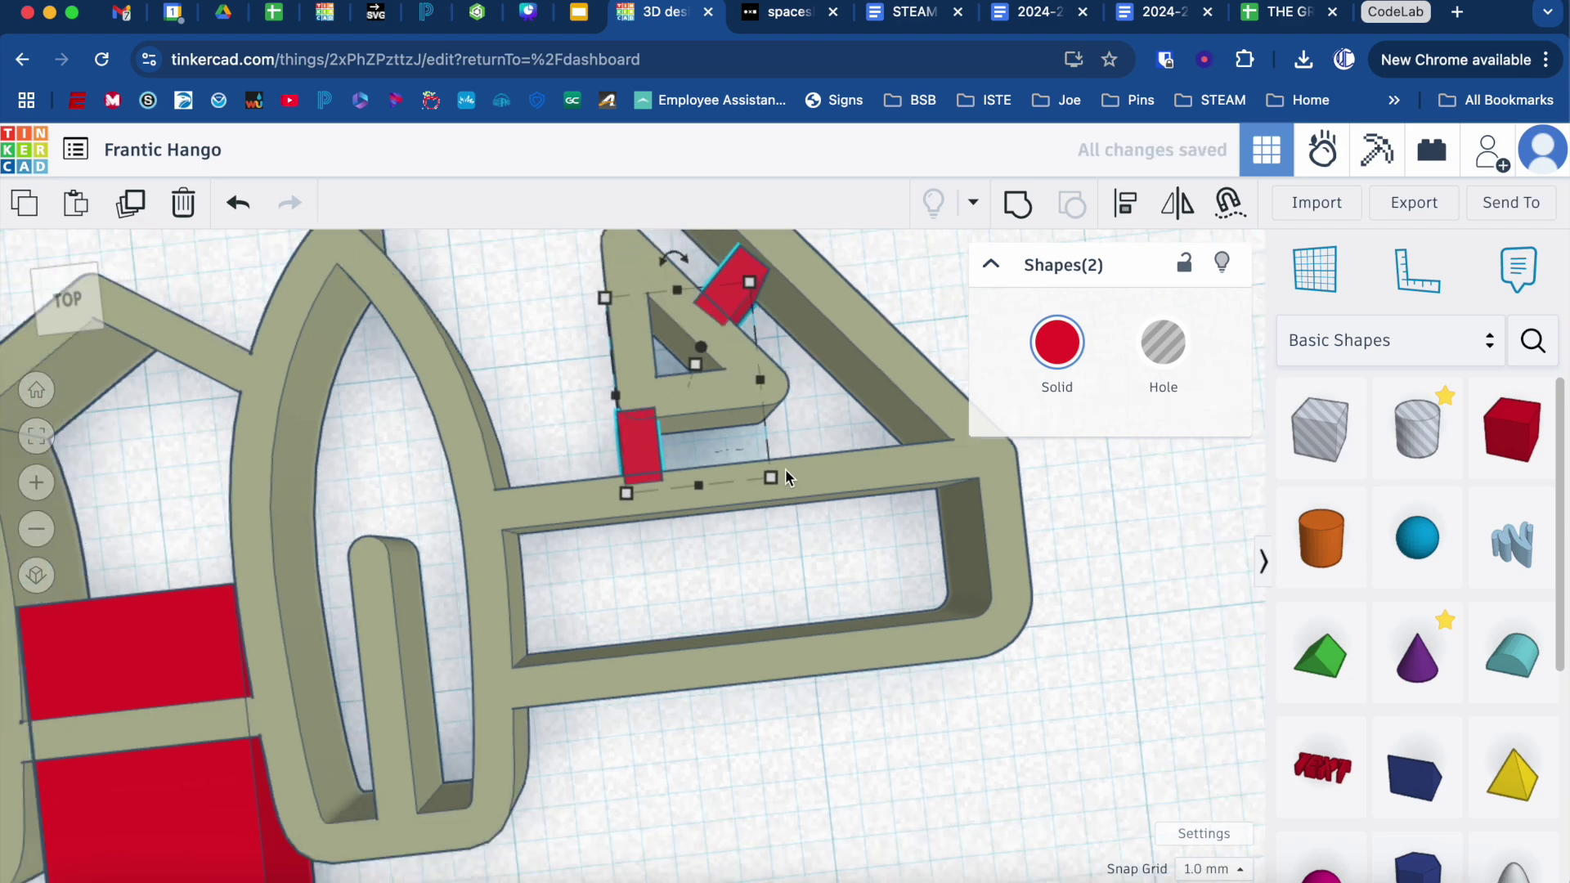
click(880, 331)
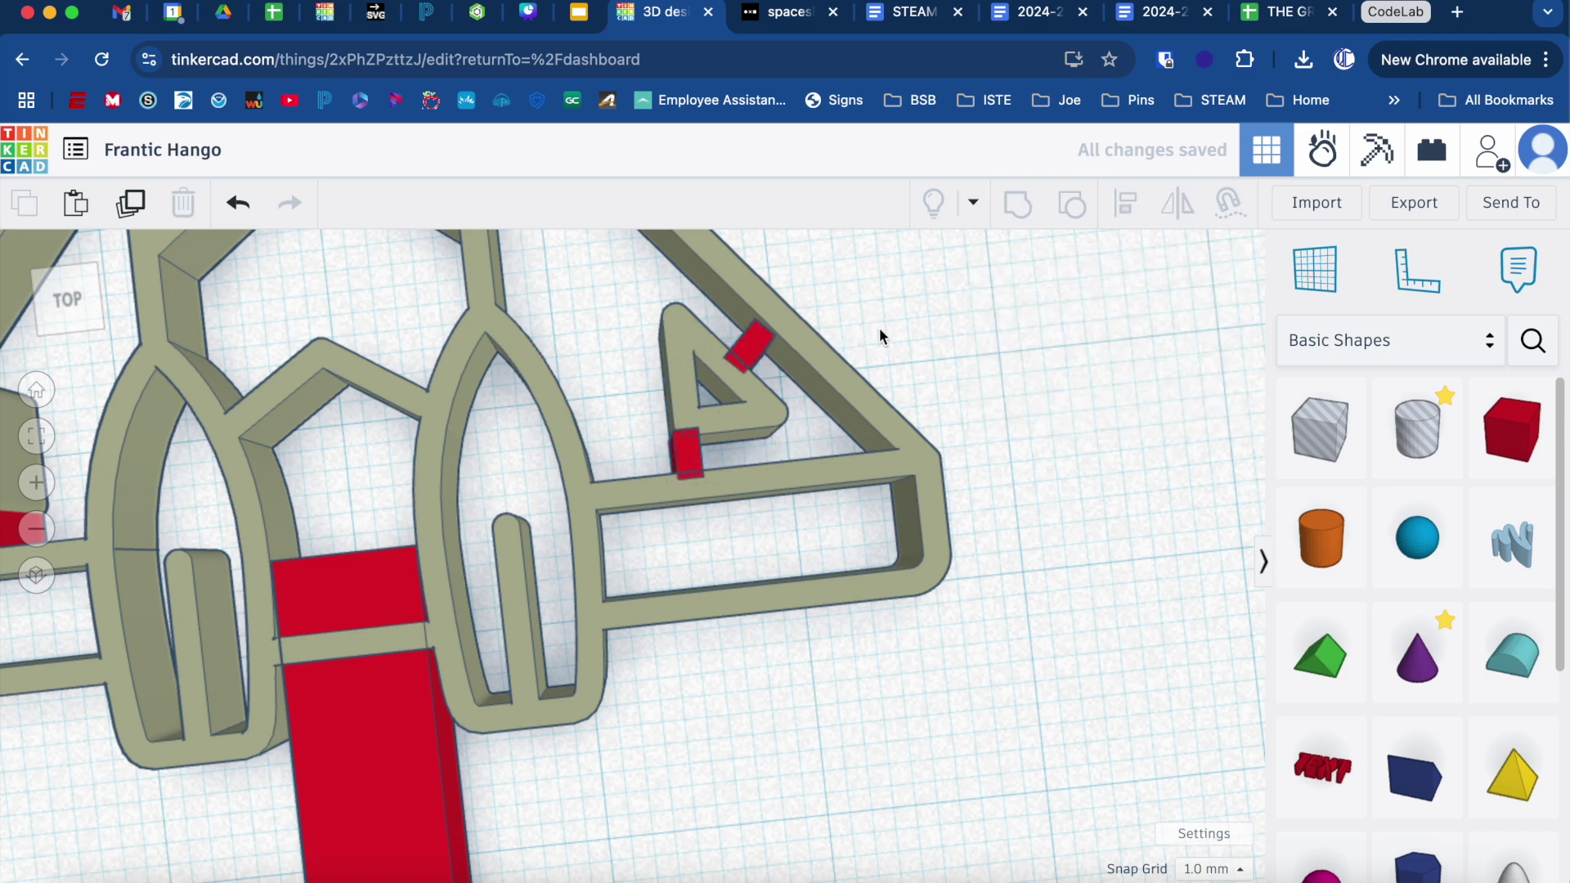
Step: Group the spaceship, the handle and all four bridge boxes into one solid shape
scroll(882, 327, down, 5)
middle_drag(953, 322, 972, 500)
key(super+a)
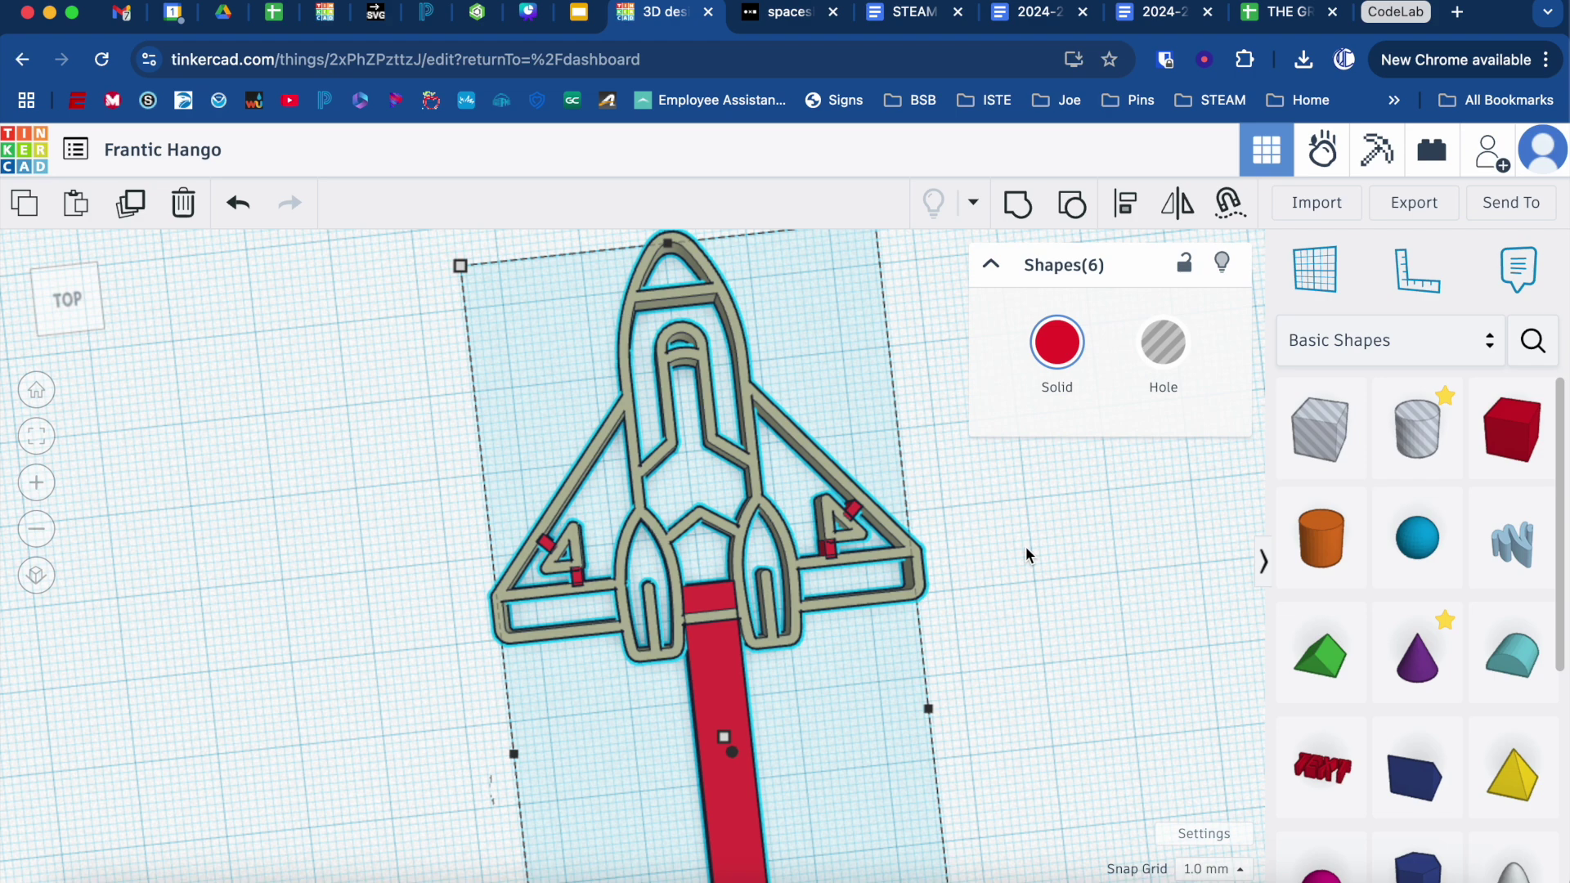
key(super+g)
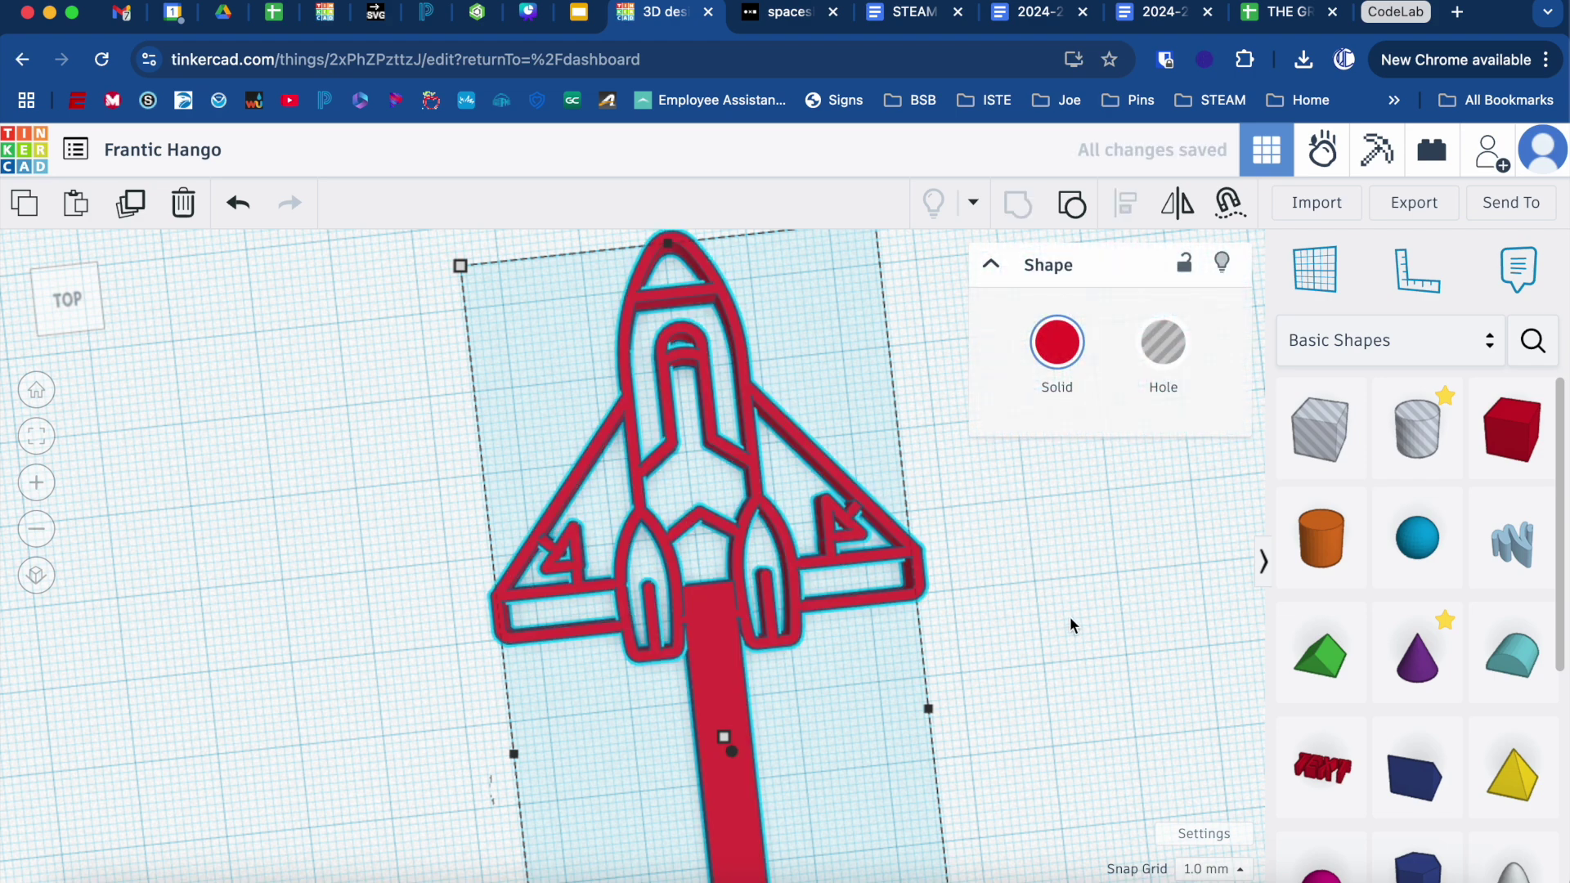
right_drag(1004, 636, 723, 631)
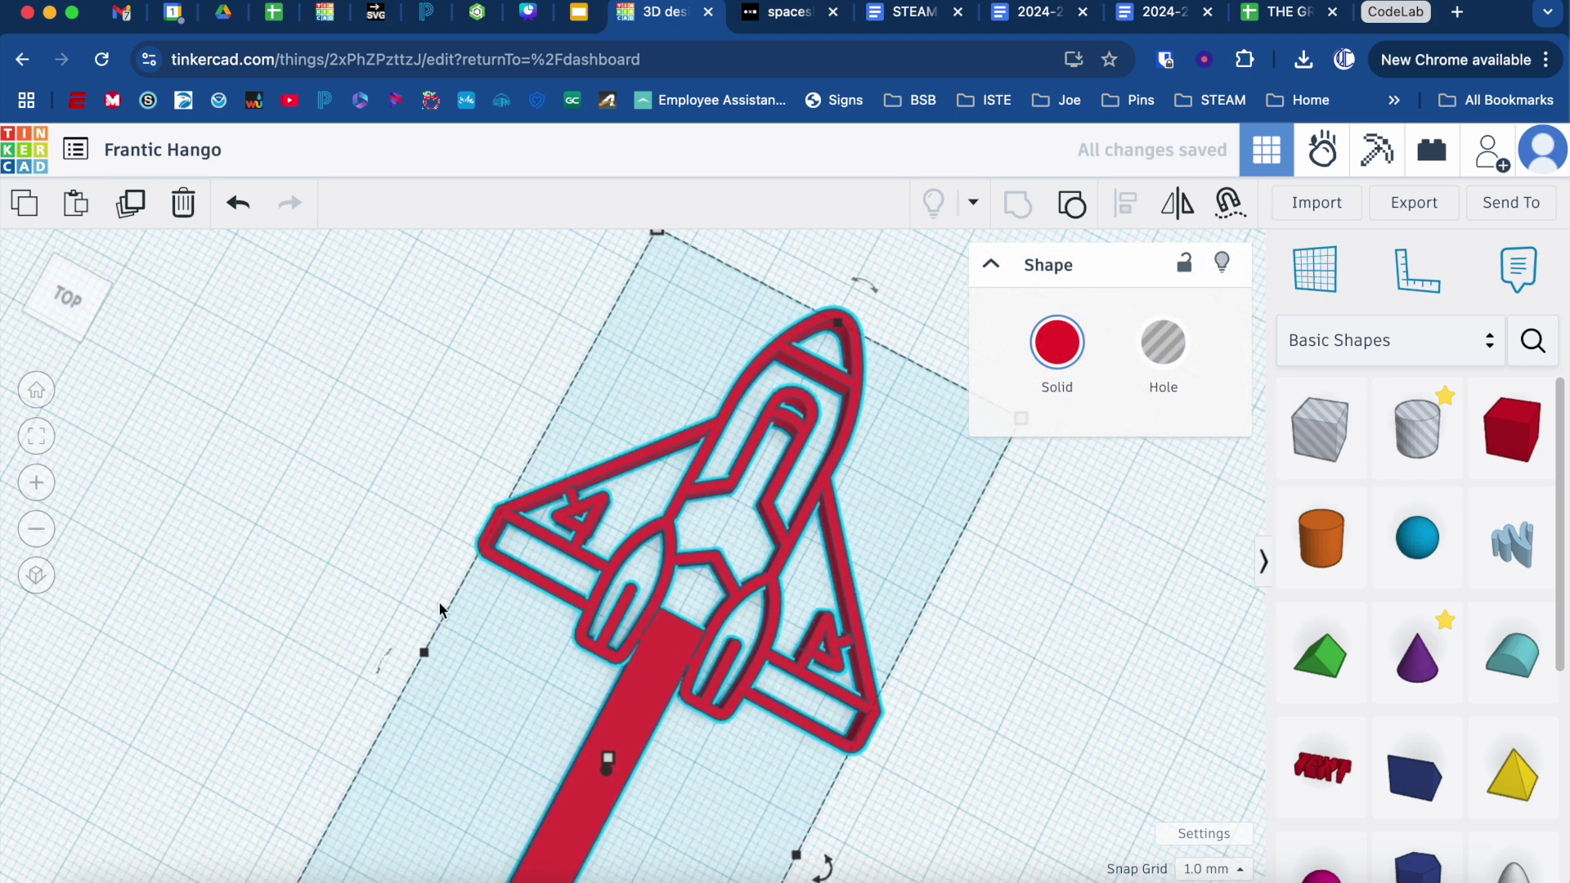
right_drag(282, 519, 707, 666)
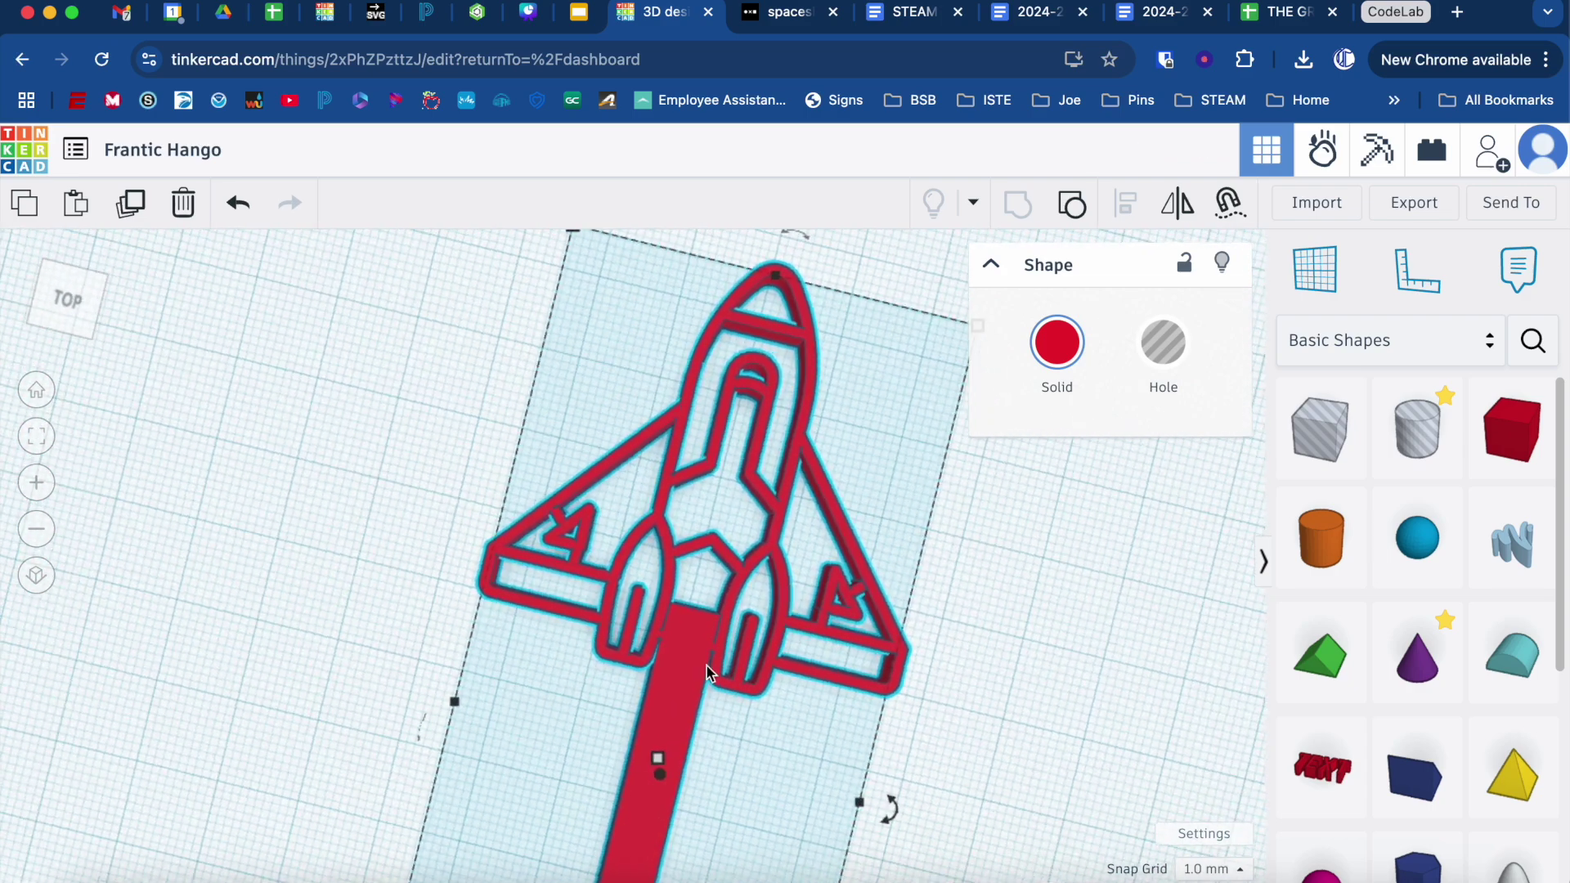
scroll(689, 659, up, 10)
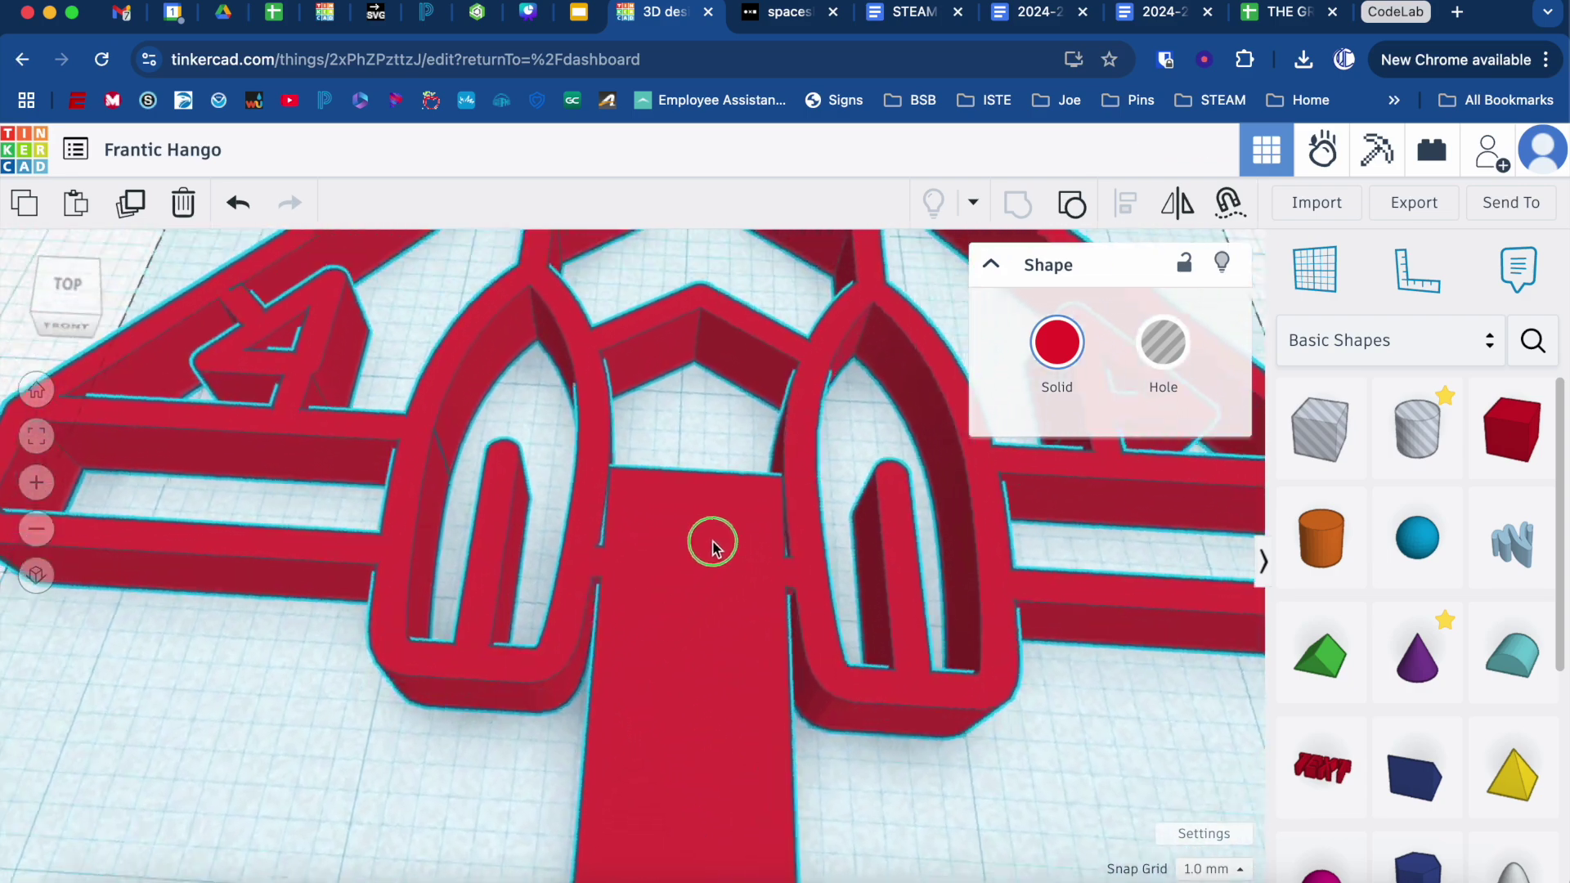
right_drag(712, 542, 692, 576)
scroll(690, 568, down, 10)
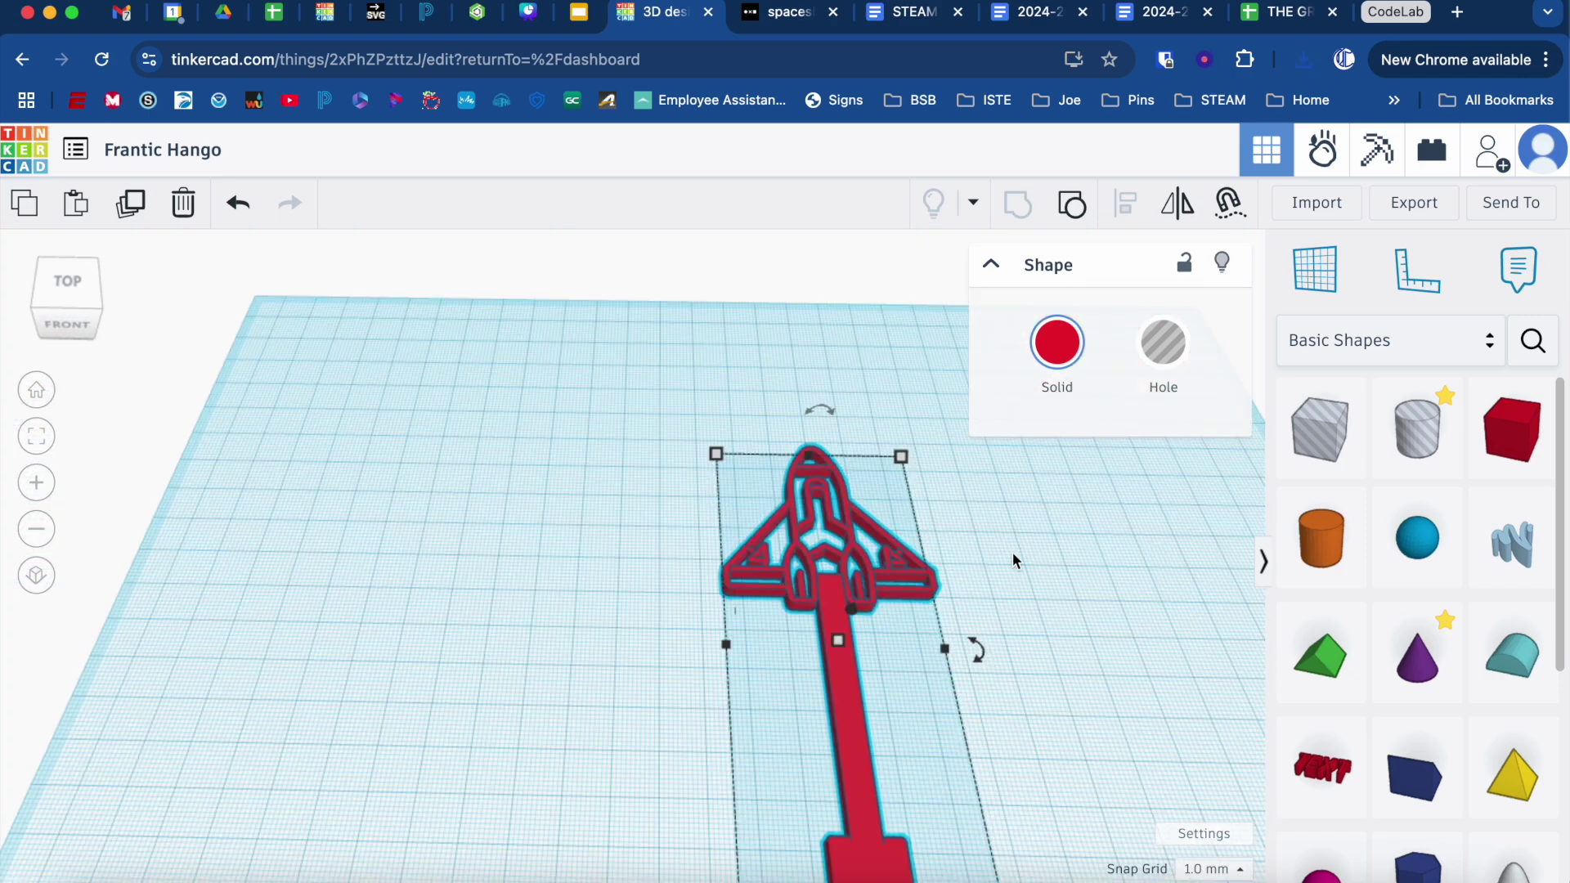
Step: Rename the design with the owner's surname followed by "- Bubble Wand"
click(141, 147)
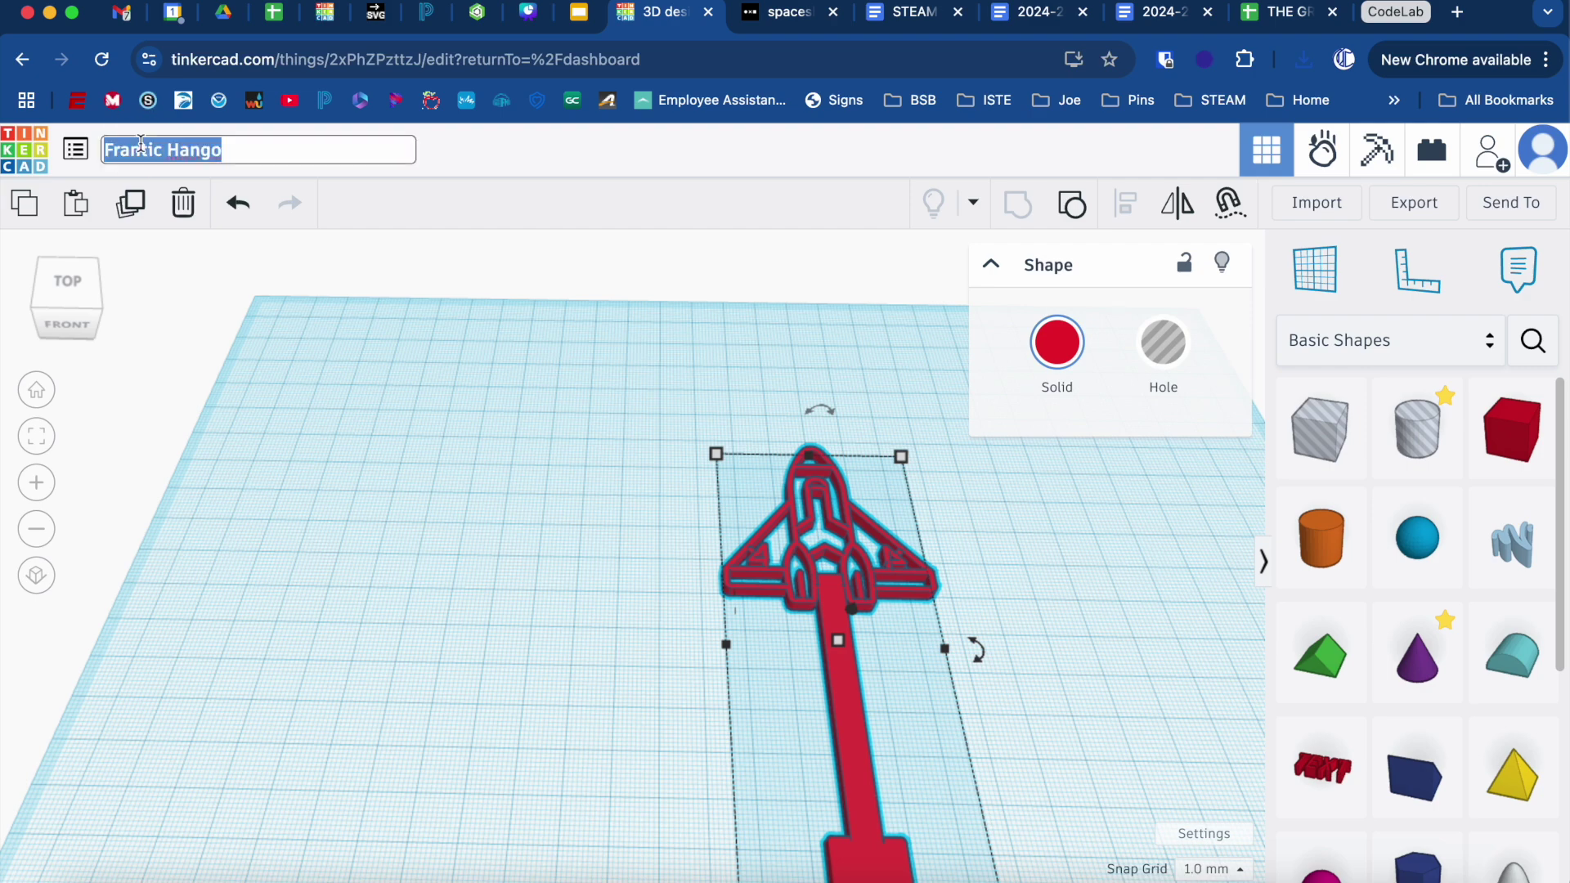
text(Ge)
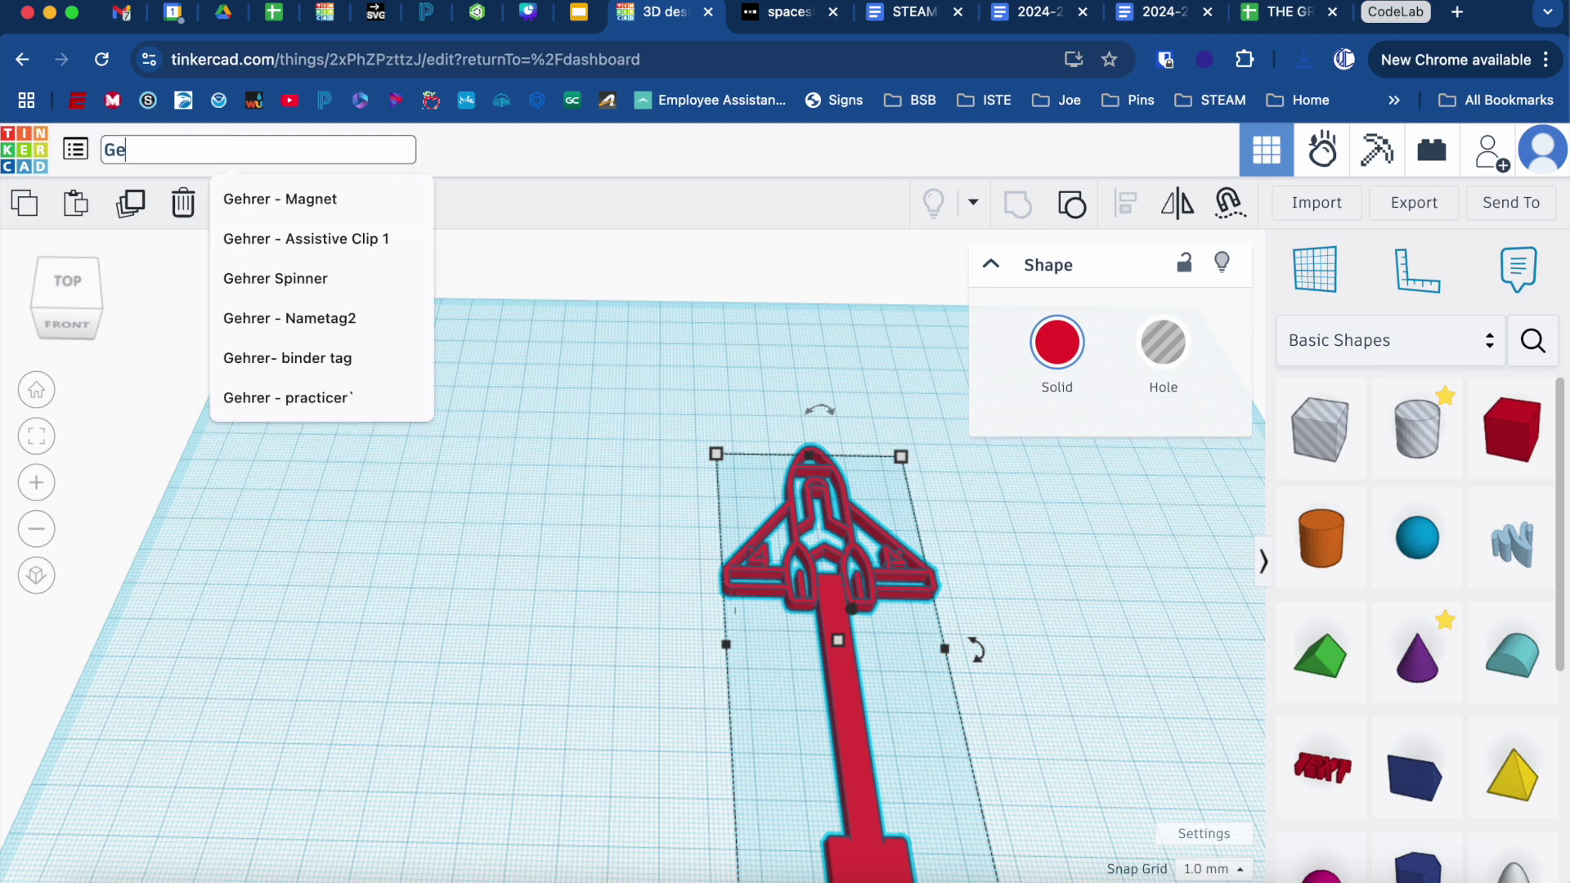
text(hrer - Bubble Wand)
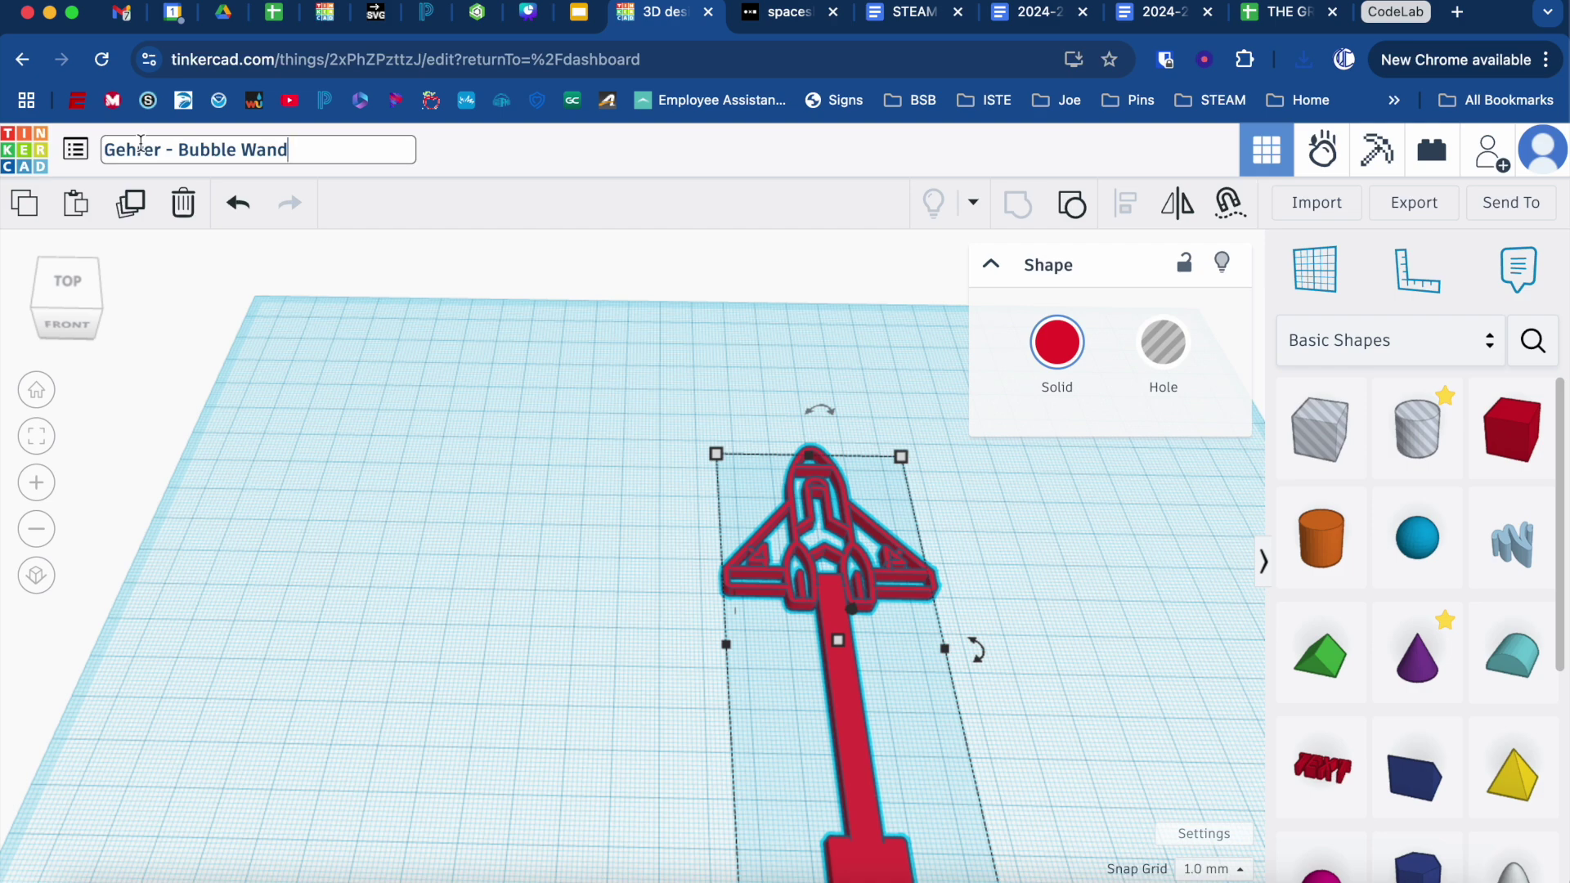
click(440, 399)
Step: Export everything in the design as an STL file for 3D printing
click(1429, 210)
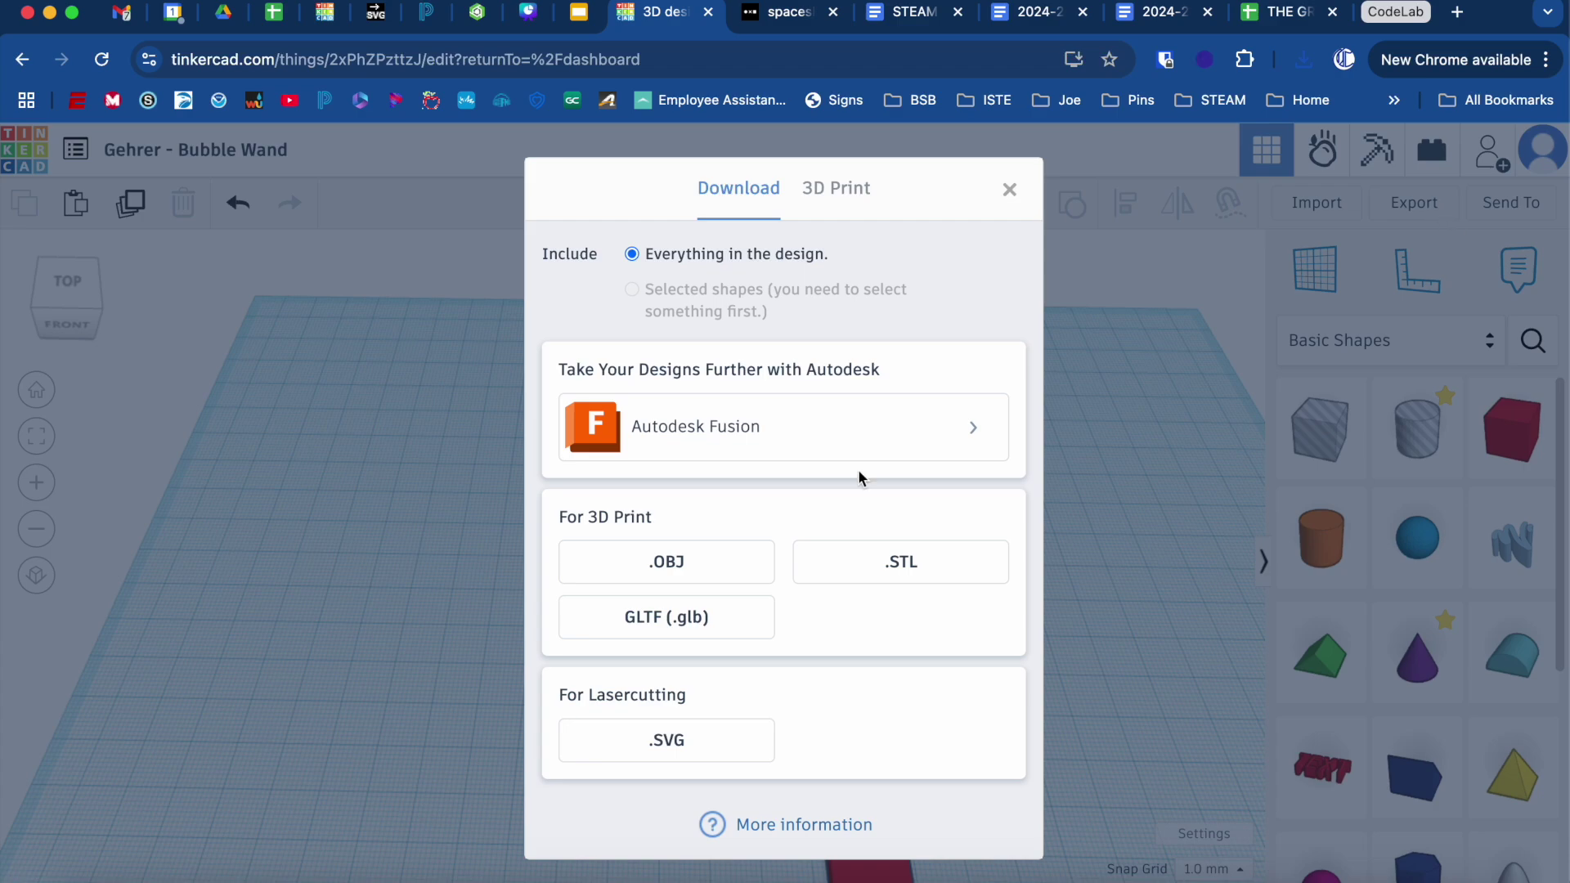
click(862, 562)
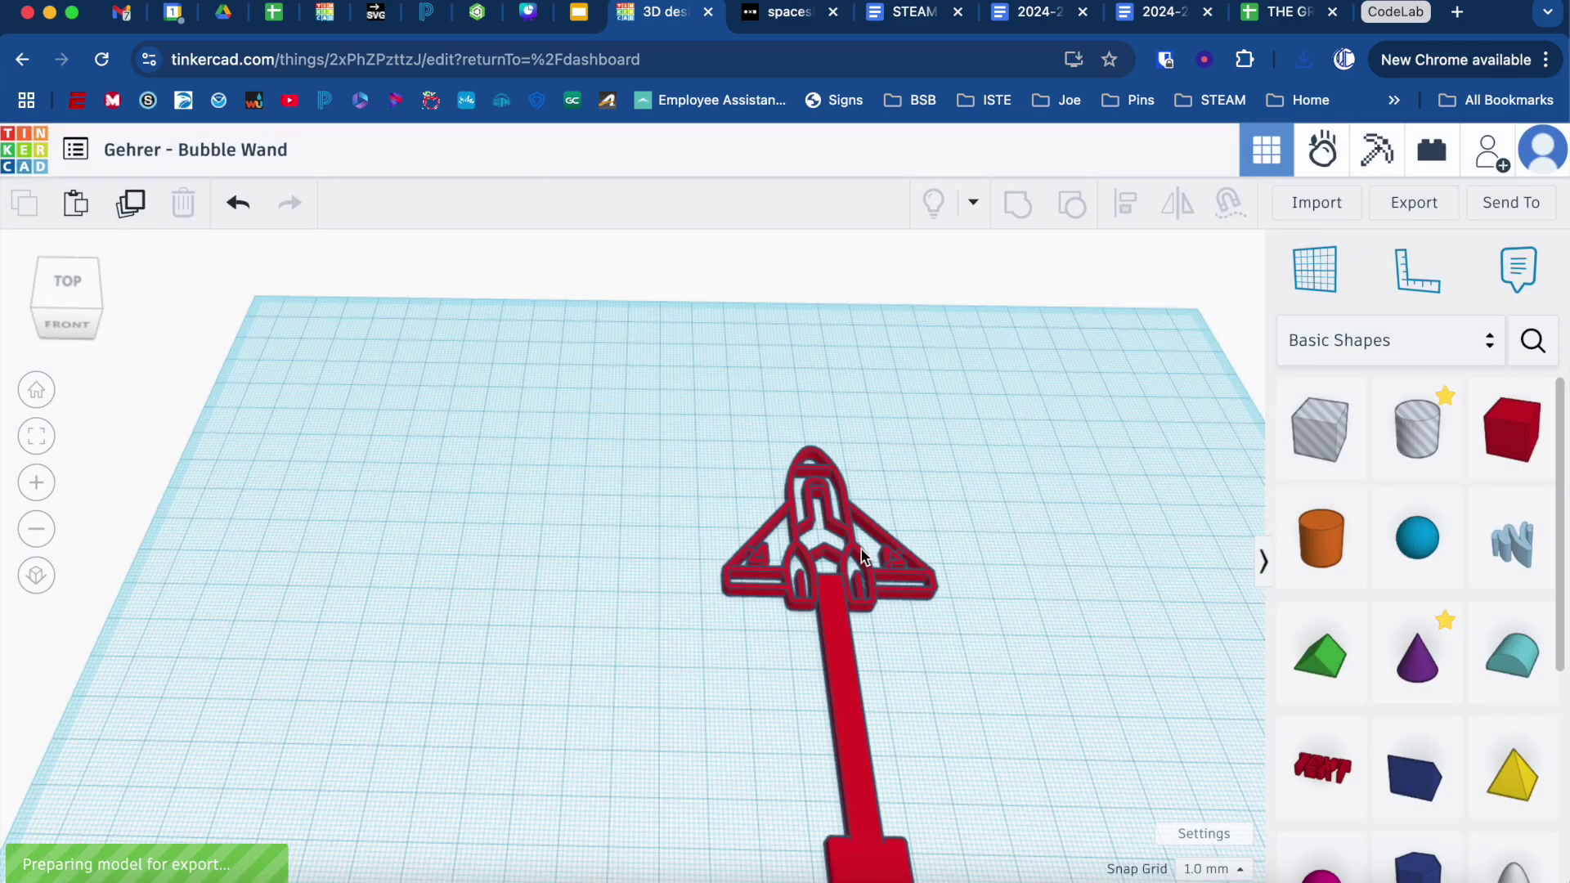